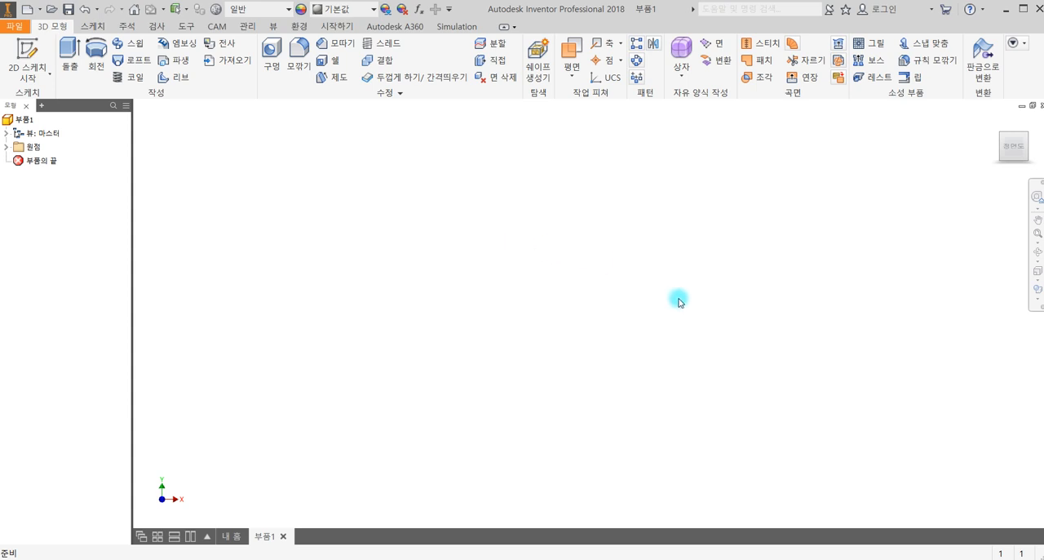
- Switch to the photo viewer and examine the handwritten cantilever beam dimensions and deflection calculation
{"action": "key", "text": "alt+Tab"}
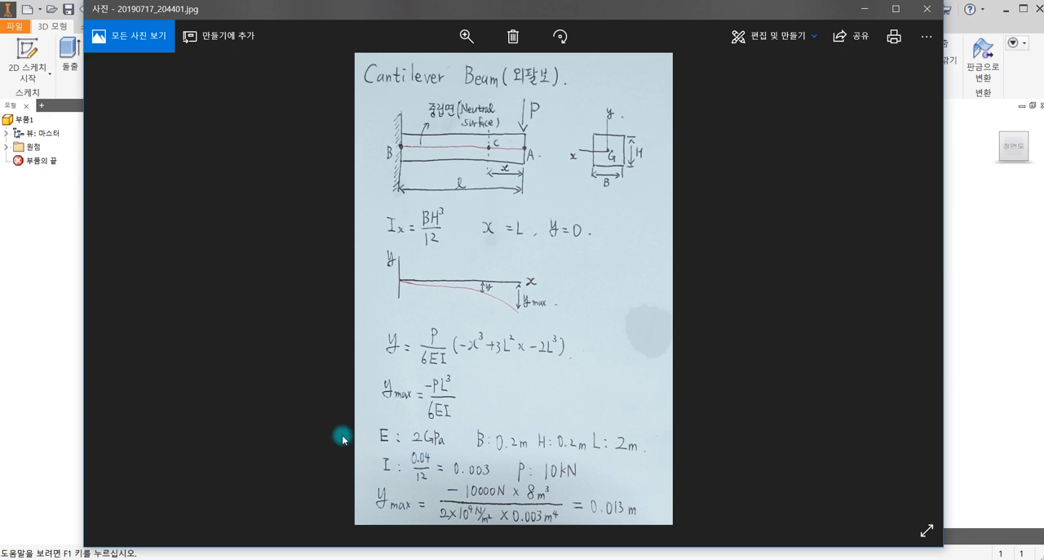
{"action": "left_click", "coordinate": [864, 12]}
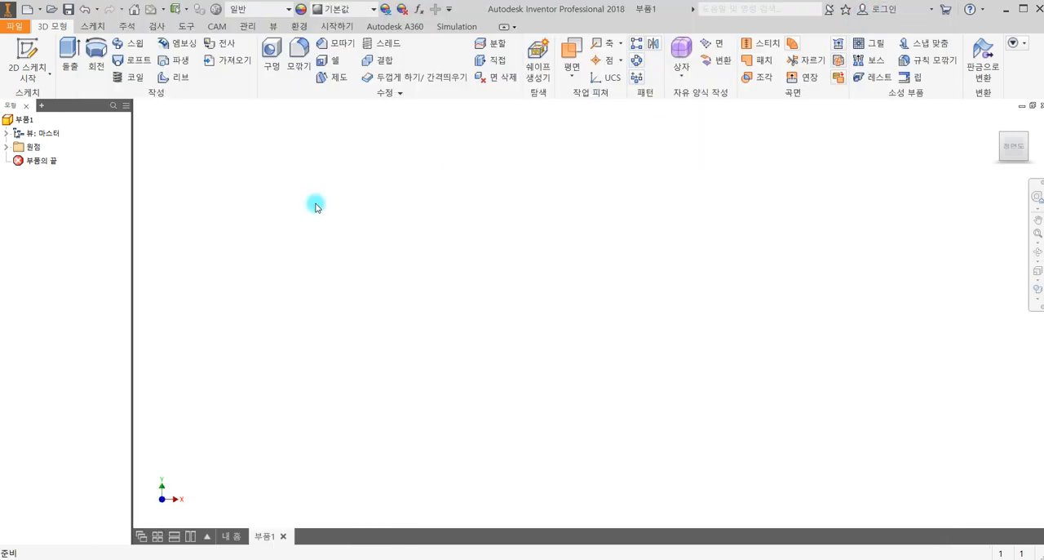
- Start a sketch on the YZ plane and draw a two-point center rectangle about 19.4 by 20.5 mm, centered on the origin
{"action": "left_click", "coordinate": [27, 58]}
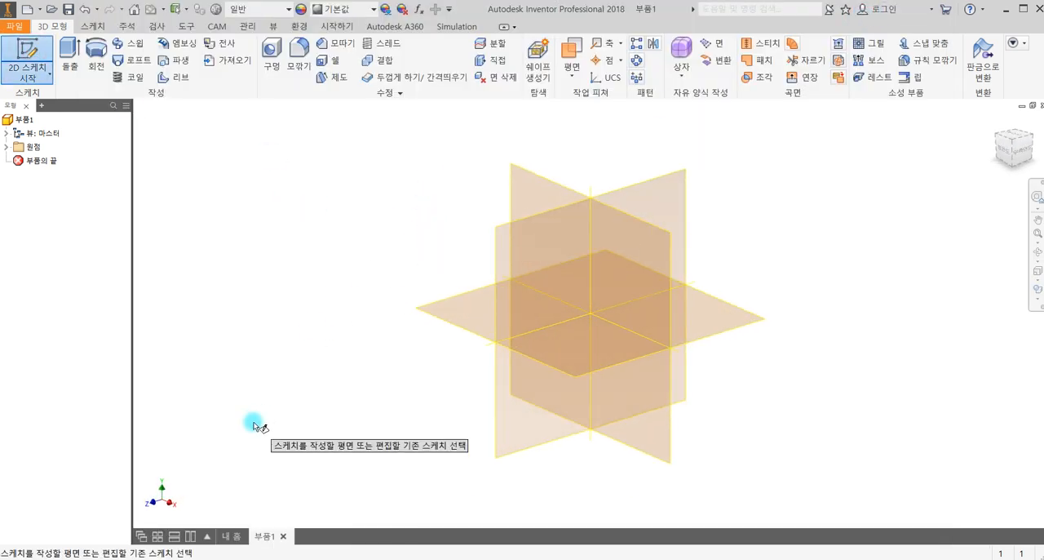
{"action": "left_click", "coordinate": [535, 235]}
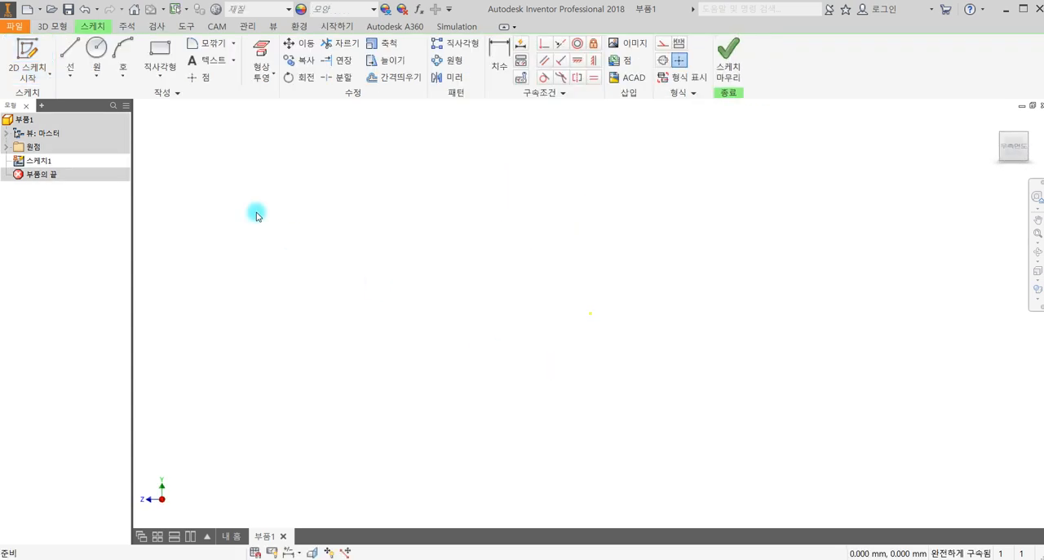
{"action": "left_click", "coordinate": [160, 73]}
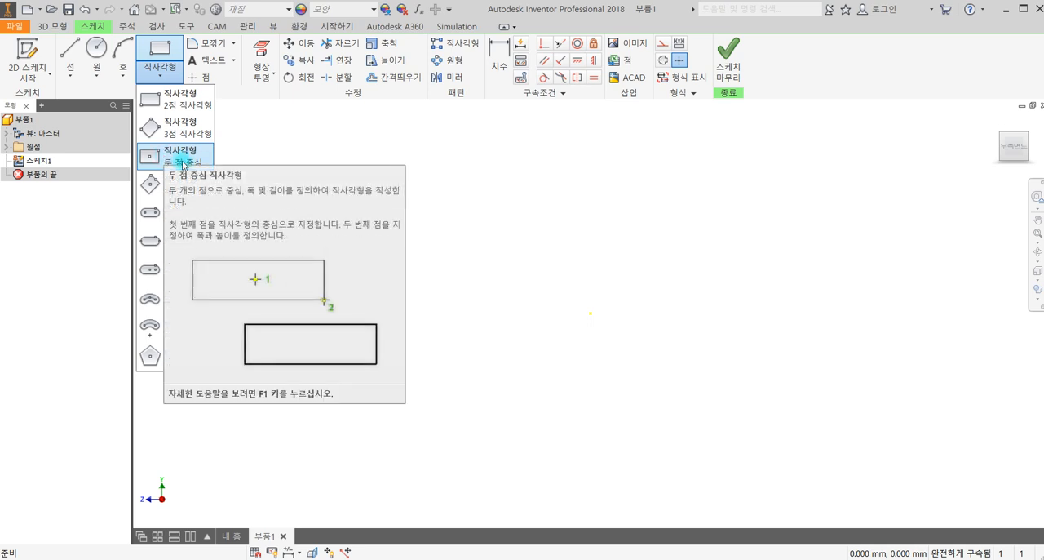
{"action": "left_click", "coordinate": [183, 165]}
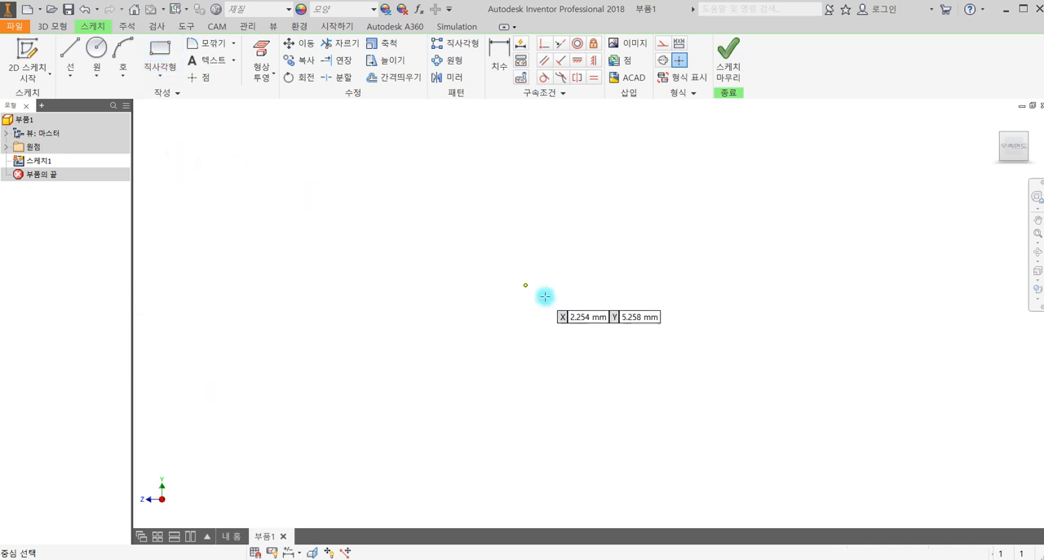
{"action": "left_click", "coordinate": [591, 314]}
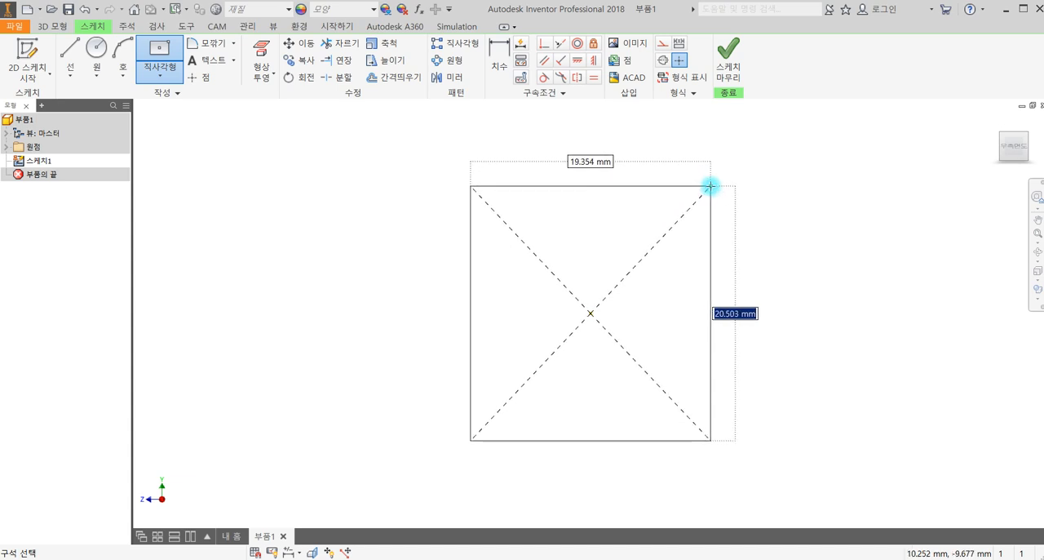
{"action": "left_click", "coordinate": [711, 186]}
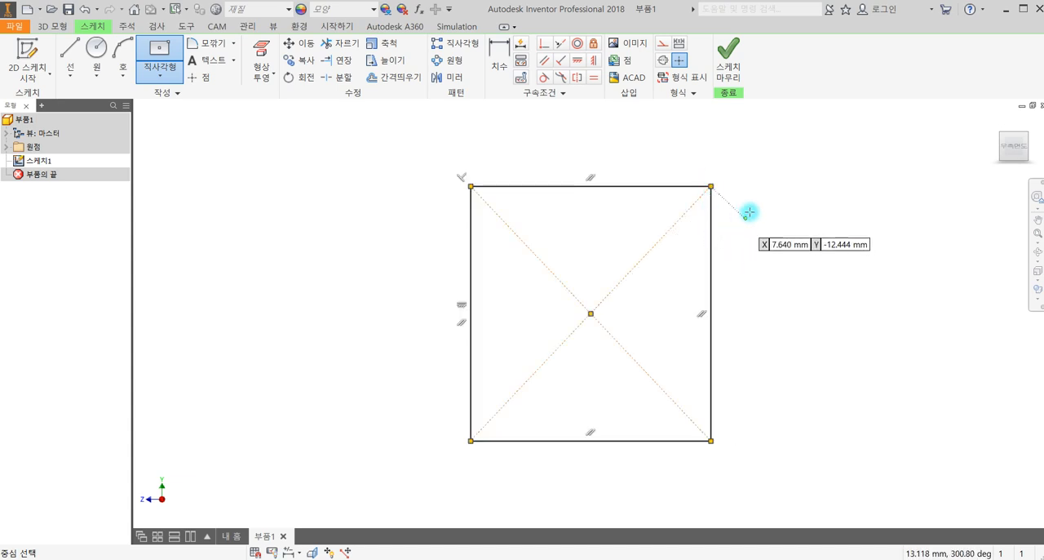
- Dimension the upper edge of the rectangle at 2000 mm
{"action": "left_click", "coordinate": [499, 57]}
{"action": "left_click", "coordinate": [555, 186]}
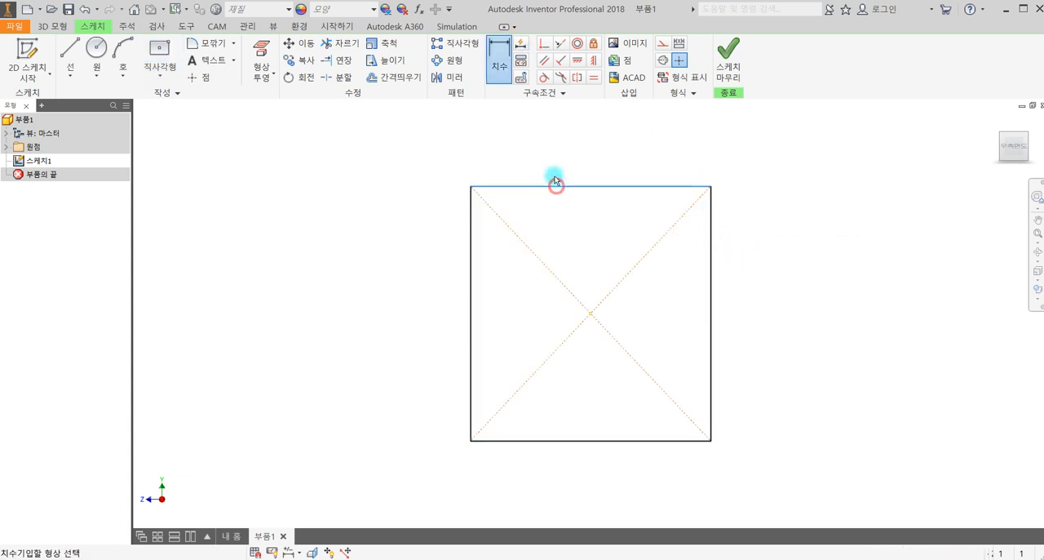
{"action": "left_click", "coordinate": [558, 158]}
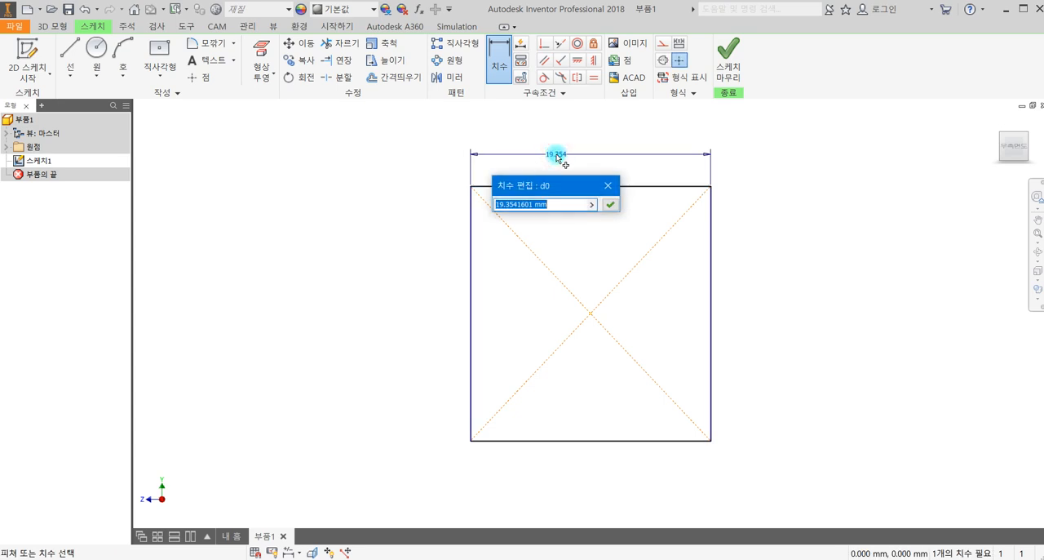
{"action": "type", "text": "2000"}
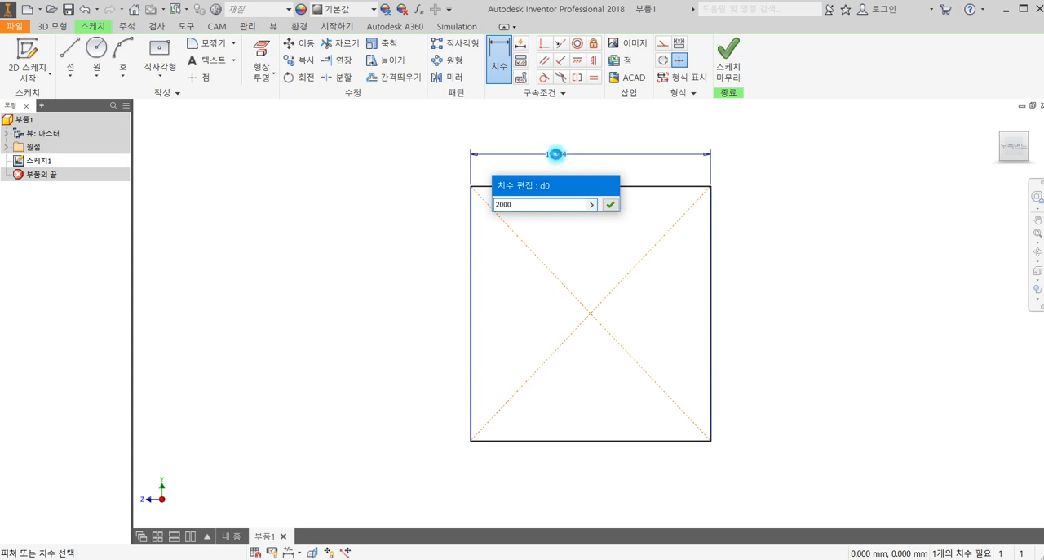
{"action": "key", "text": "Return"}
- Dimension the vertical edge of the rectangle at 200 mm
{"action": "scroll", "coordinate": [613, 339], "scroll_direction": "up", "scroll_amount": 3}
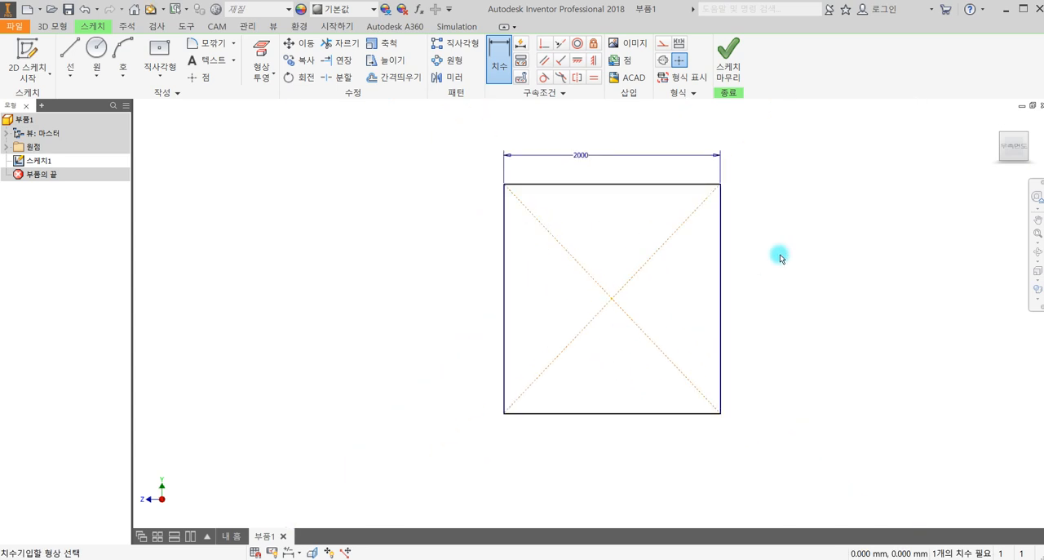
{"action": "left_click", "coordinate": [720, 260]}
{"action": "left_click", "coordinate": [762, 255]}
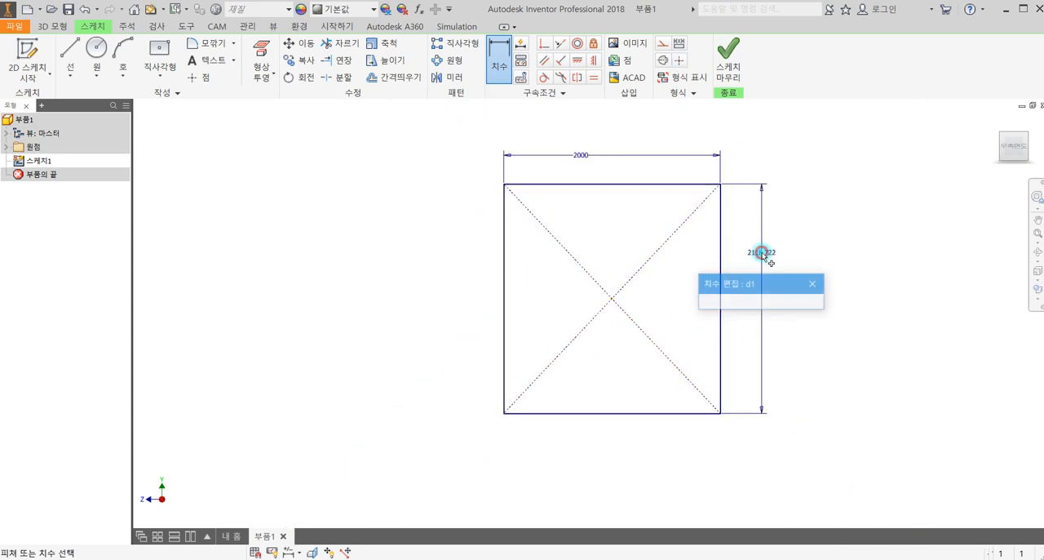
{"action": "type", "text": "200"}
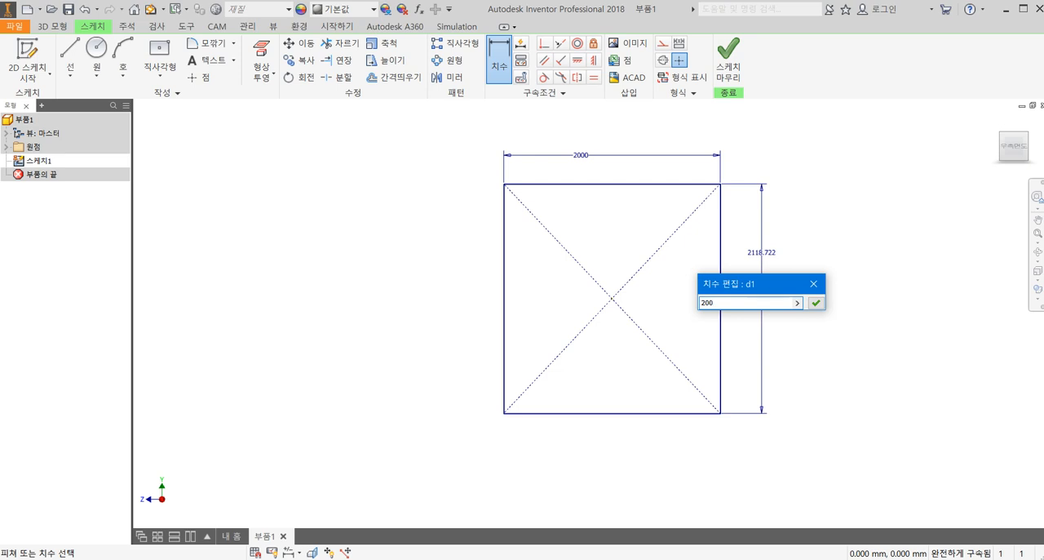
{"action": "key", "text": "Return"}
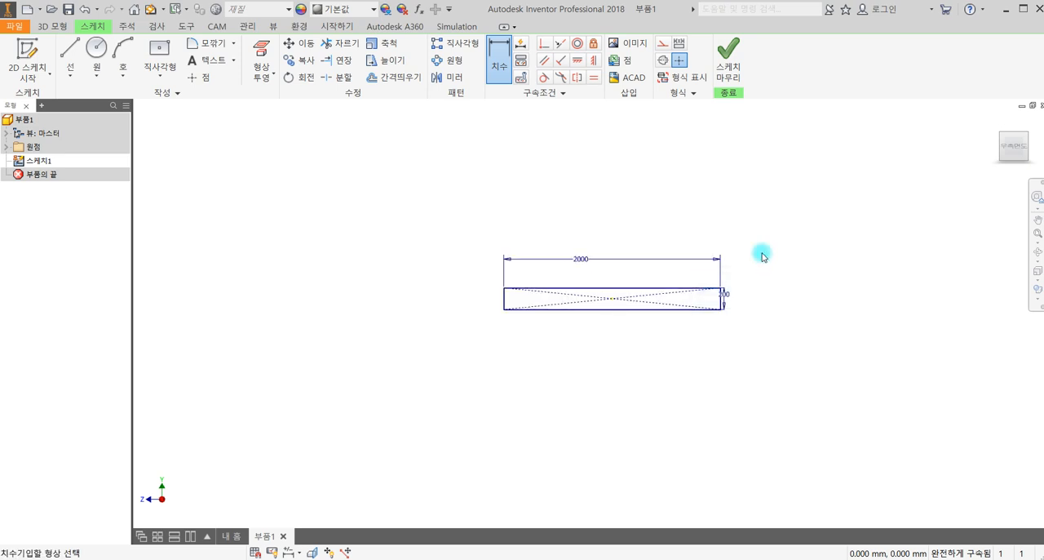
- Set the rectangle's horizontal dimension to 200 mm
{"action": "double_click", "coordinate": [572, 259]}
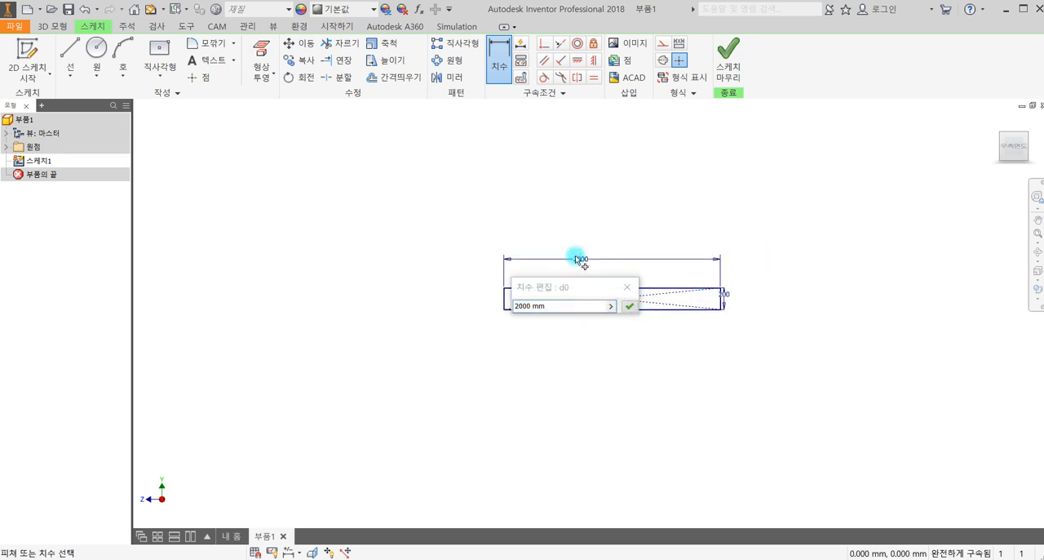
{"action": "left_click", "coordinate": [550, 305]}
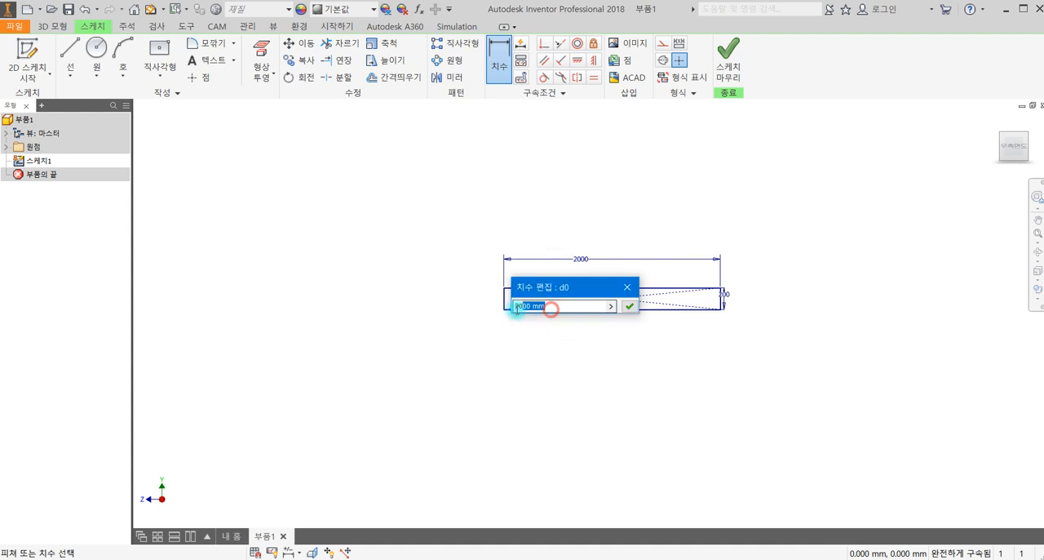
{"action": "type", "text": "200"}
{"action": "key", "text": "Return"}
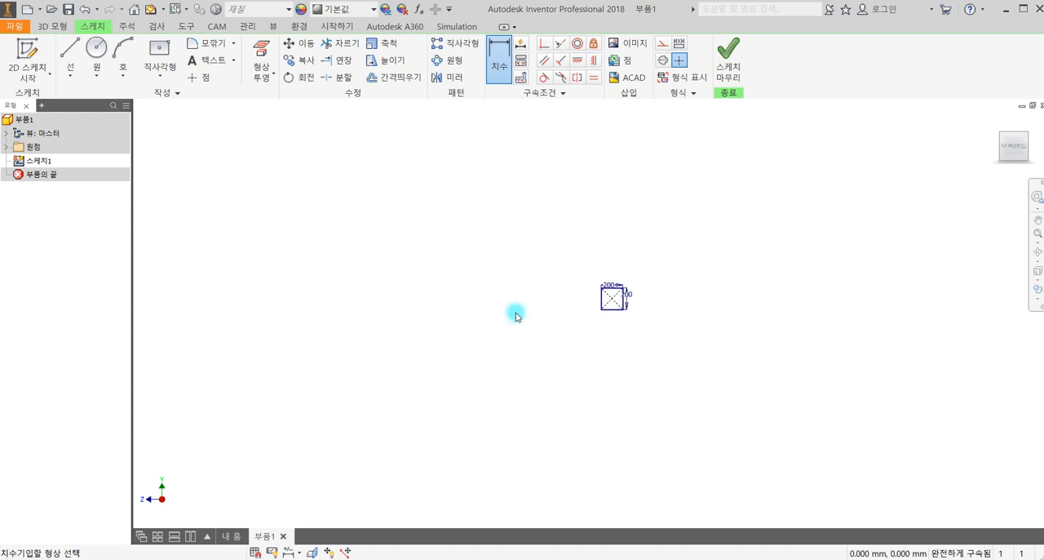
- Extrude the square profile 2000 mm to form the beam
{"action": "key", "text": "e"}
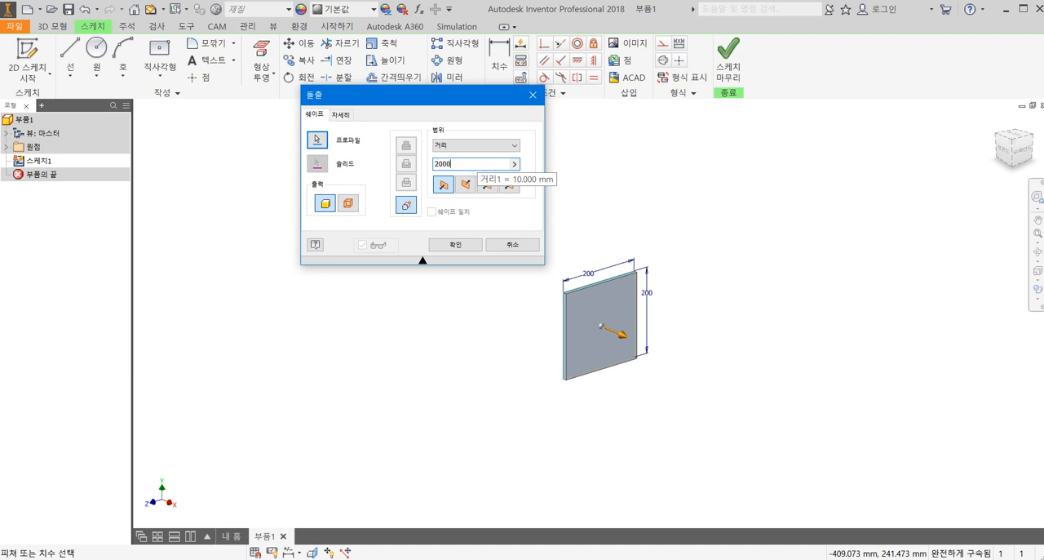
{"action": "type", "text": "2000"}
{"action": "key", "text": "Return"}
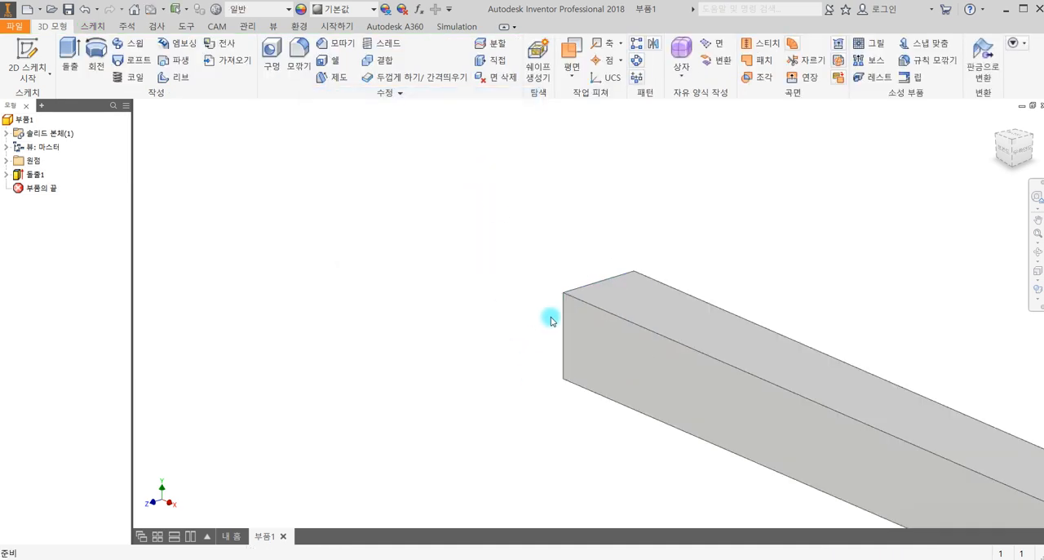
{"action": "scroll", "coordinate": [550, 320], "scroll_direction": "down", "scroll_amount": 5}
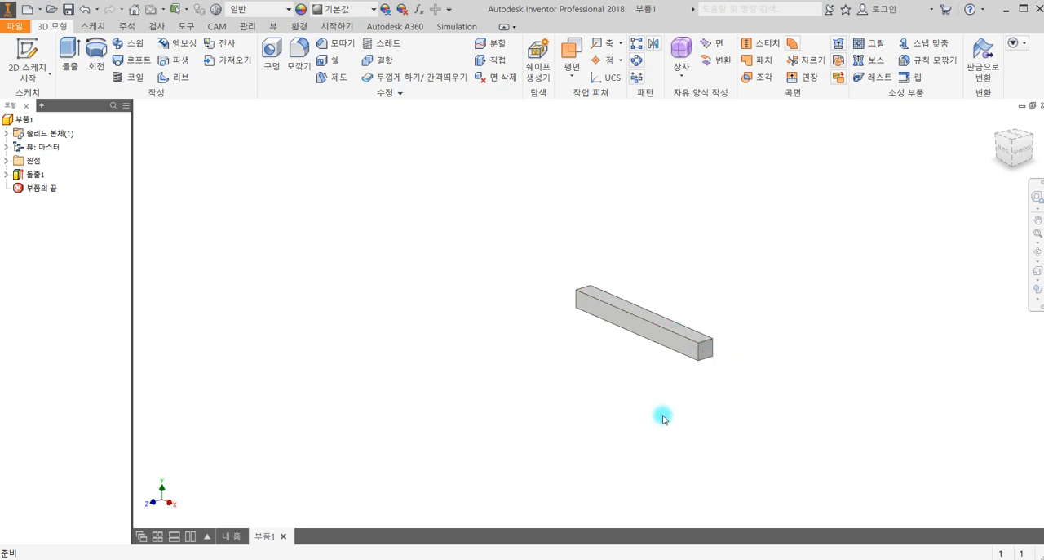
{"action": "scroll", "coordinate": [661, 415], "scroll_direction": "up", "scroll_amount": 6}
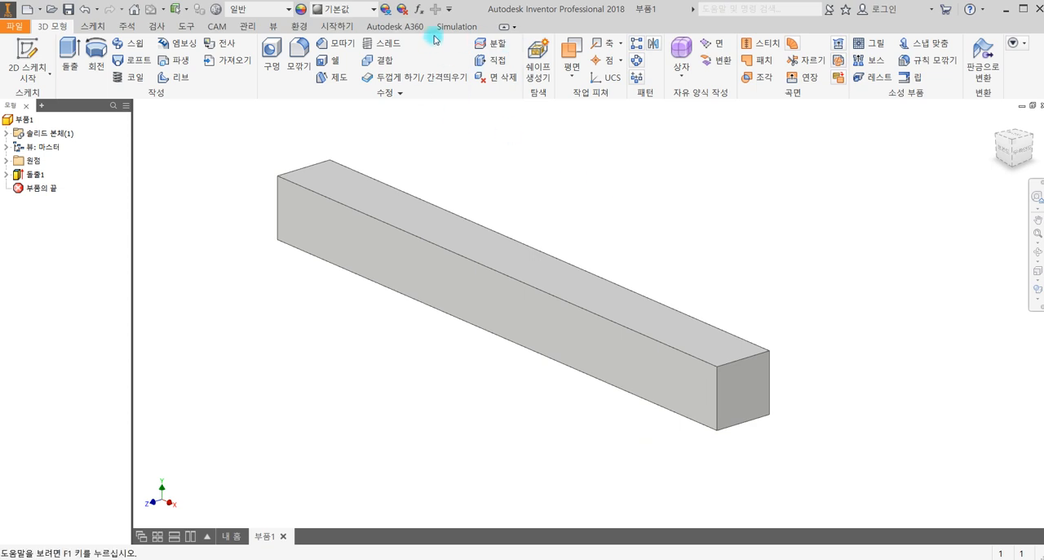
- Open the beam part in the Autodesk Nastran In-CAD analysis environment
{"action": "left_click", "coordinate": [295, 26]}
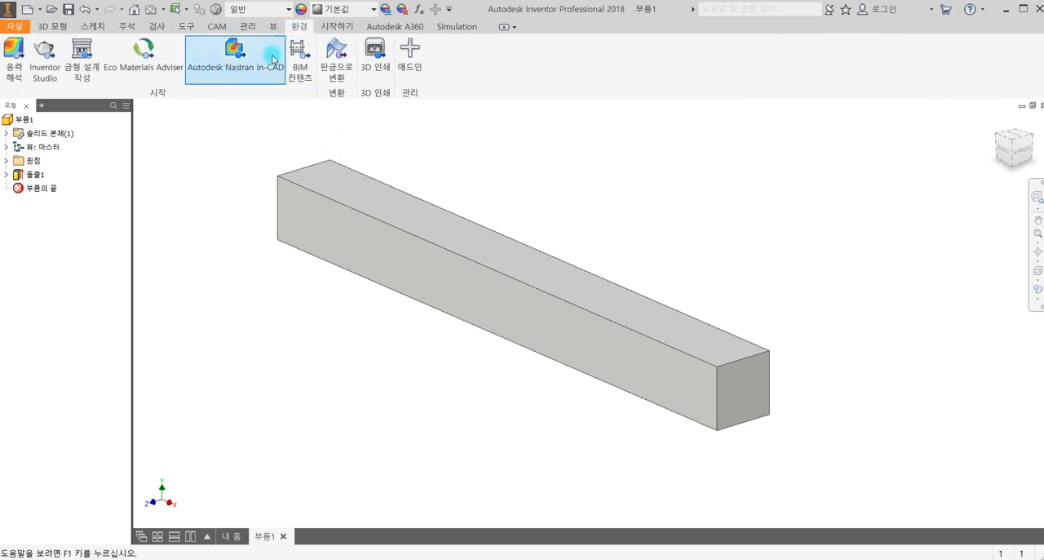
{"action": "left_click", "coordinate": [203, 79]}
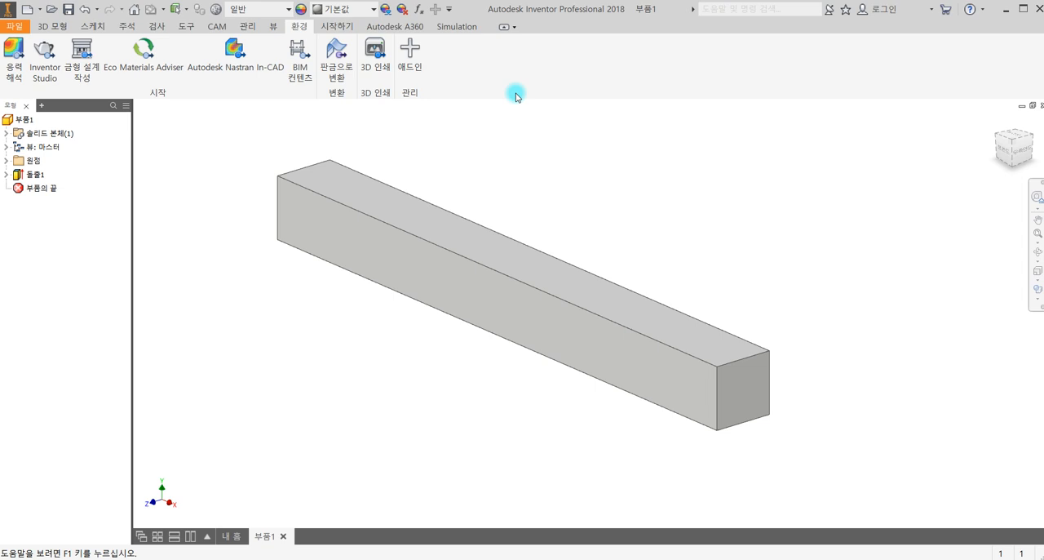
{"action": "left_click", "coordinate": [245, 72]}
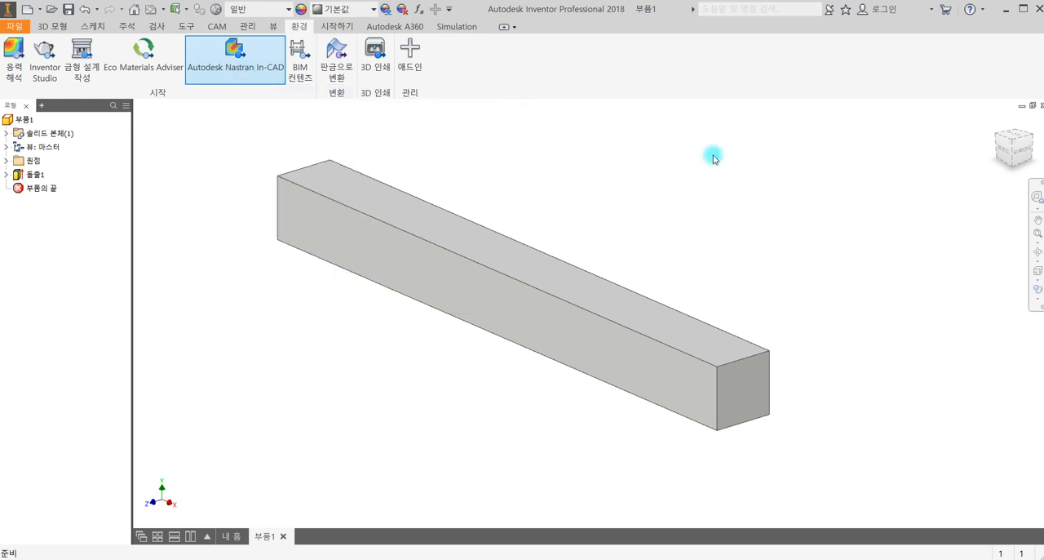
{"action": "left_click", "coordinate": [250, 77]}
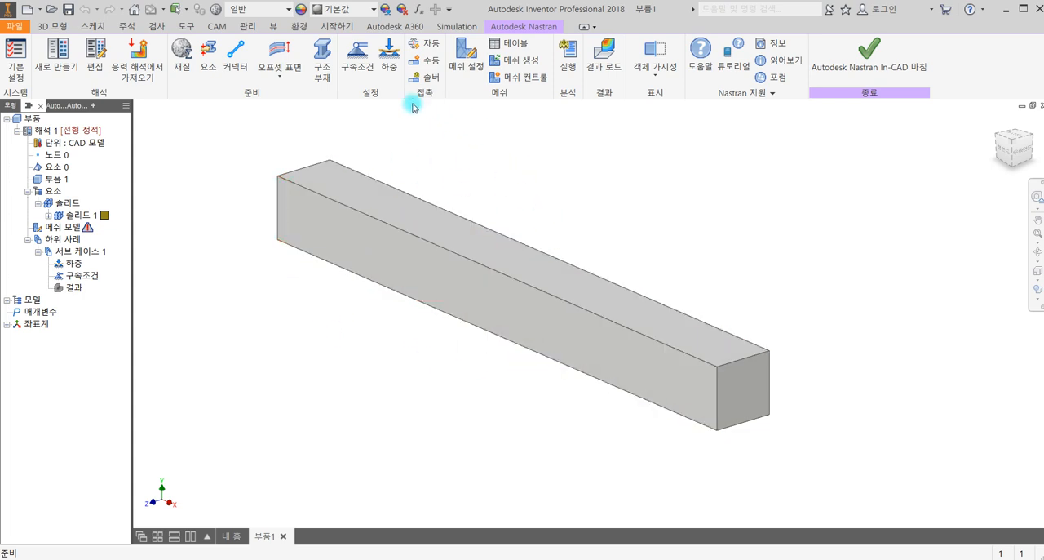
- Start a new solid element and create an isotropic material for it with a new elastic modulus E
{"action": "left_click", "coordinate": [210, 61]}
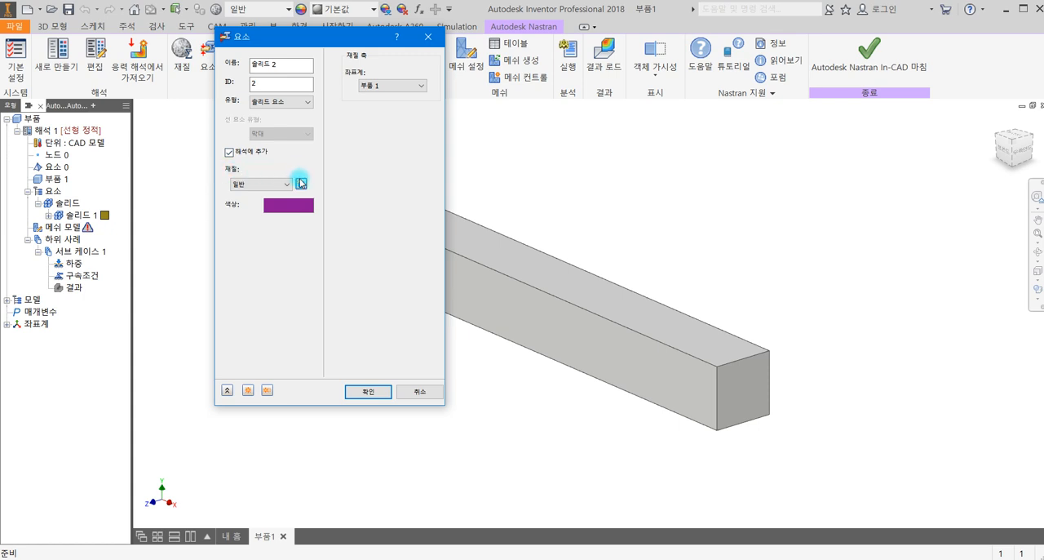
{"action": "left_click", "coordinate": [300, 183]}
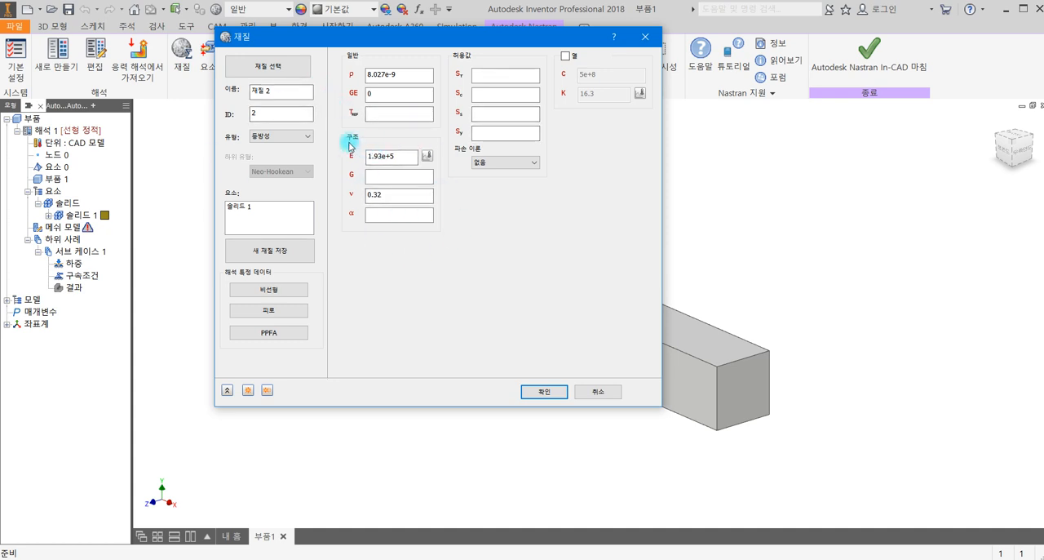
{"action": "left_click", "coordinate": [298, 135]}
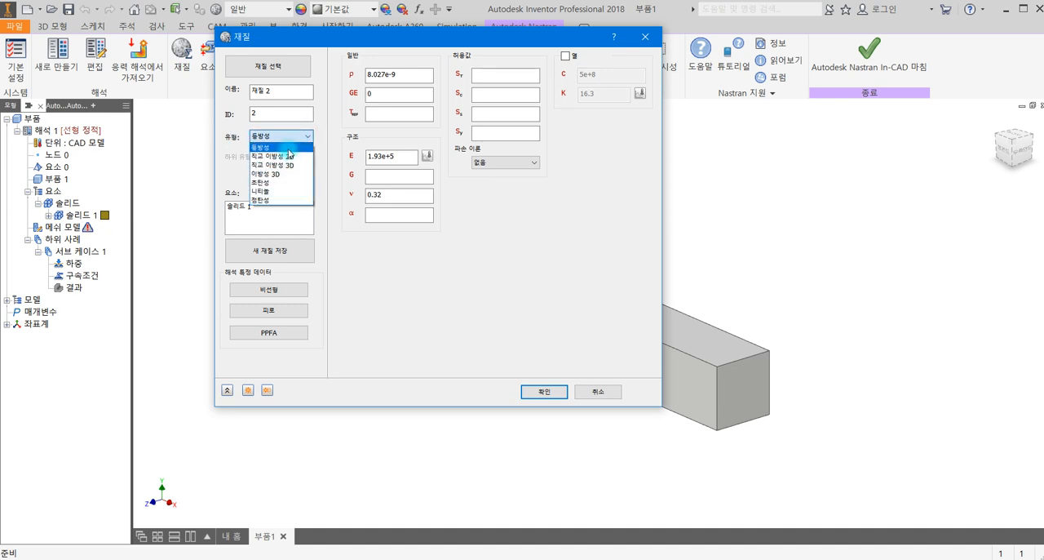
{"action": "left_click", "coordinate": [286, 209]}
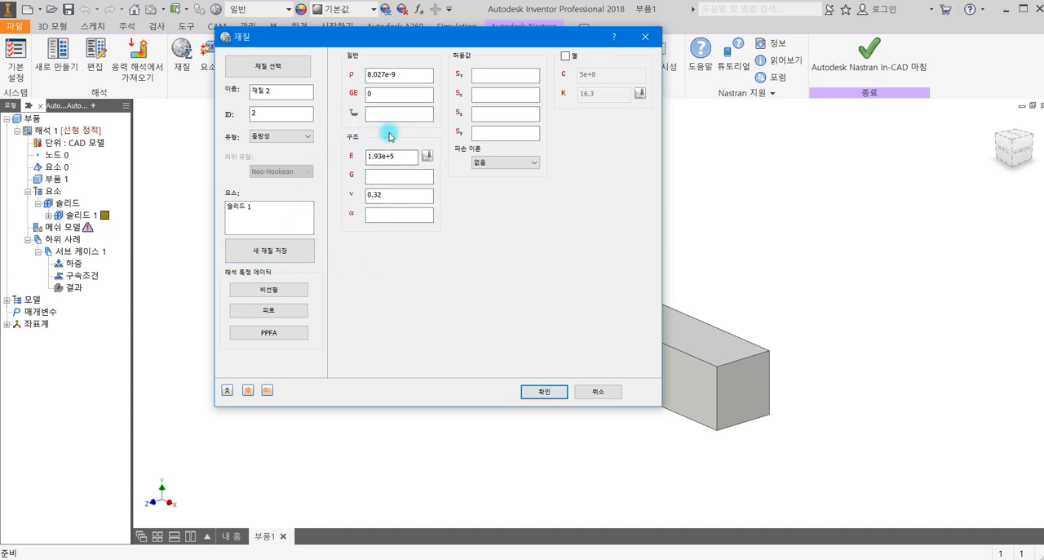
{"action": "left_click_drag", "start_coordinate": [399, 155], "coordinate": [349, 153]}
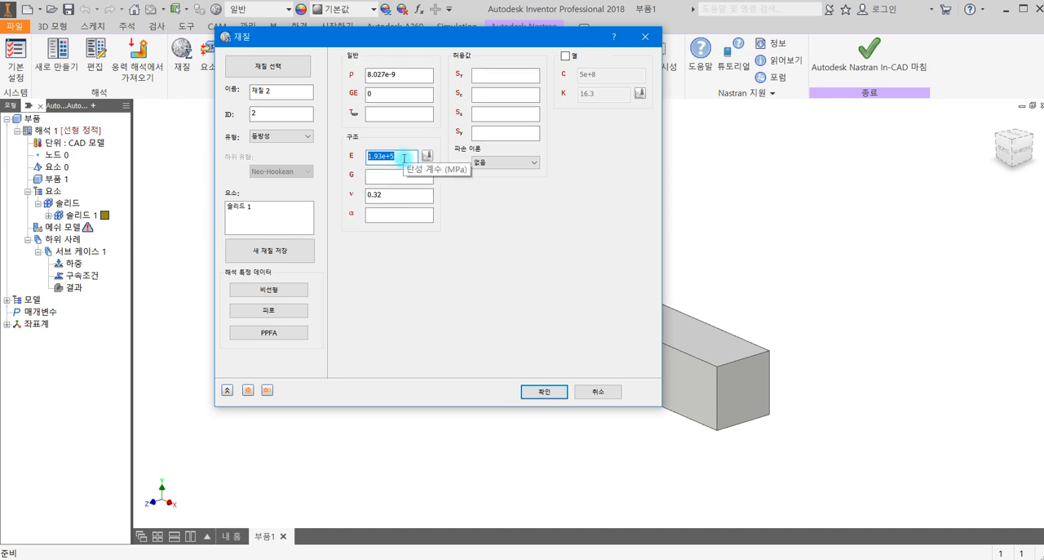
{"action": "type", "text": "200"}
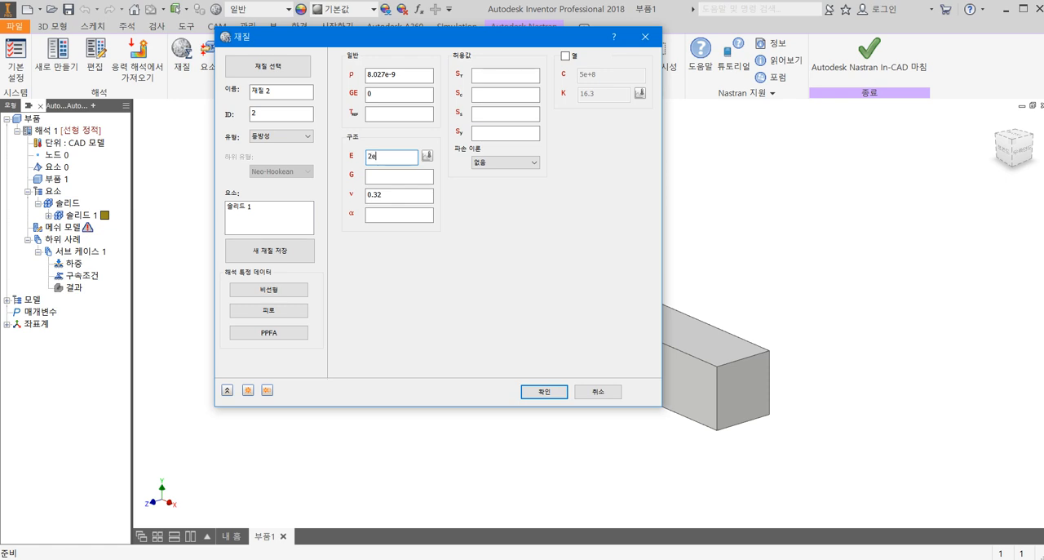
{"action": "key", "text": "Return"}
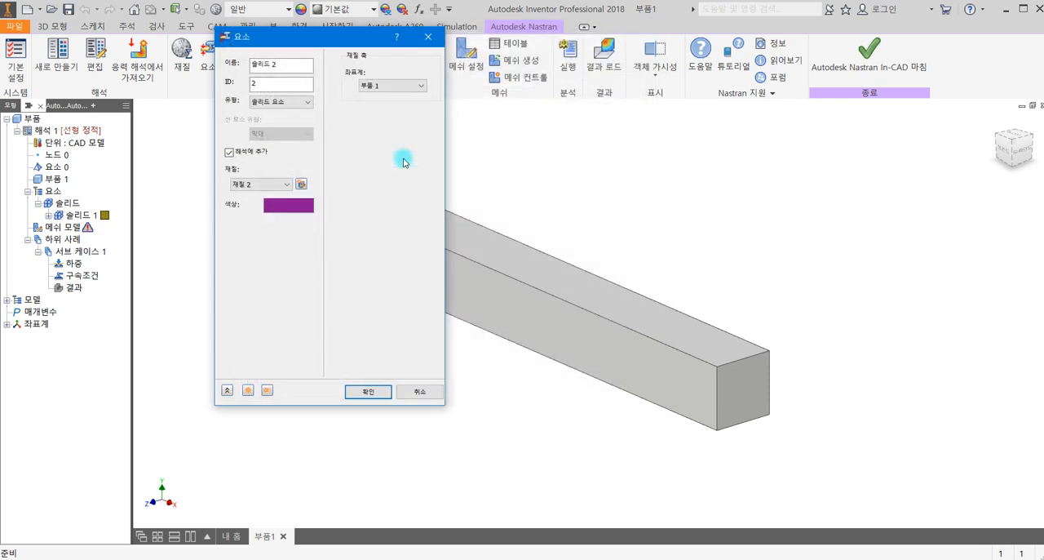
- Create another isotropic material for the new solid element and enter its elastic modulus E as 2e3
{"action": "left_click", "coordinate": [301, 185]}
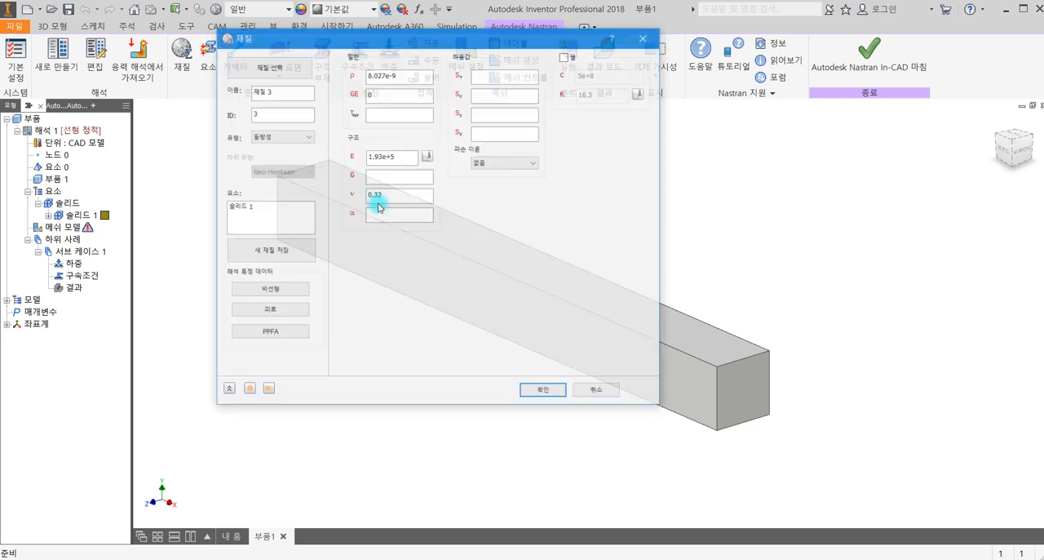
{"action": "left_click_drag", "start_coordinate": [404, 155], "coordinate": [304, 155]}
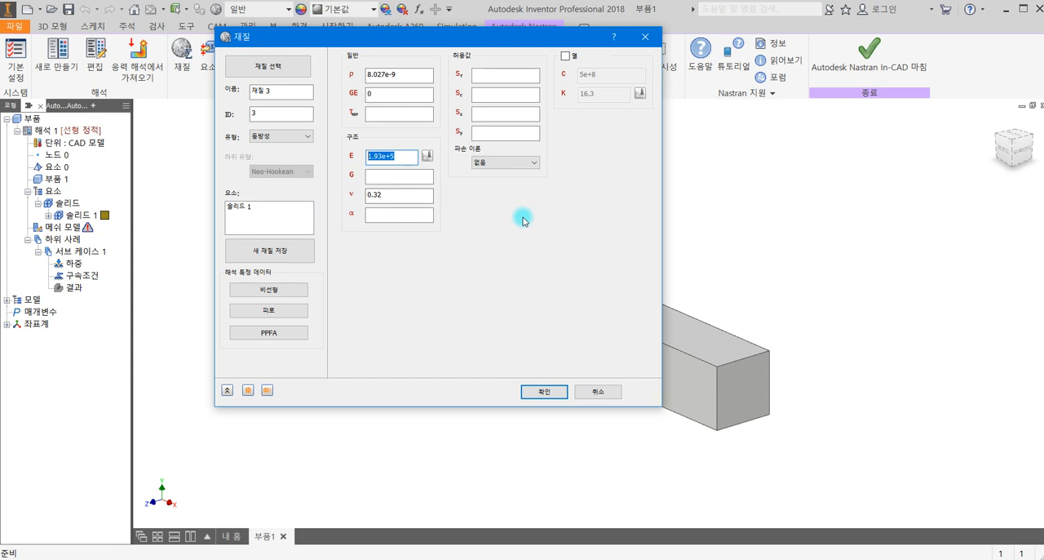
{"action": "type", "text": "2e3"}
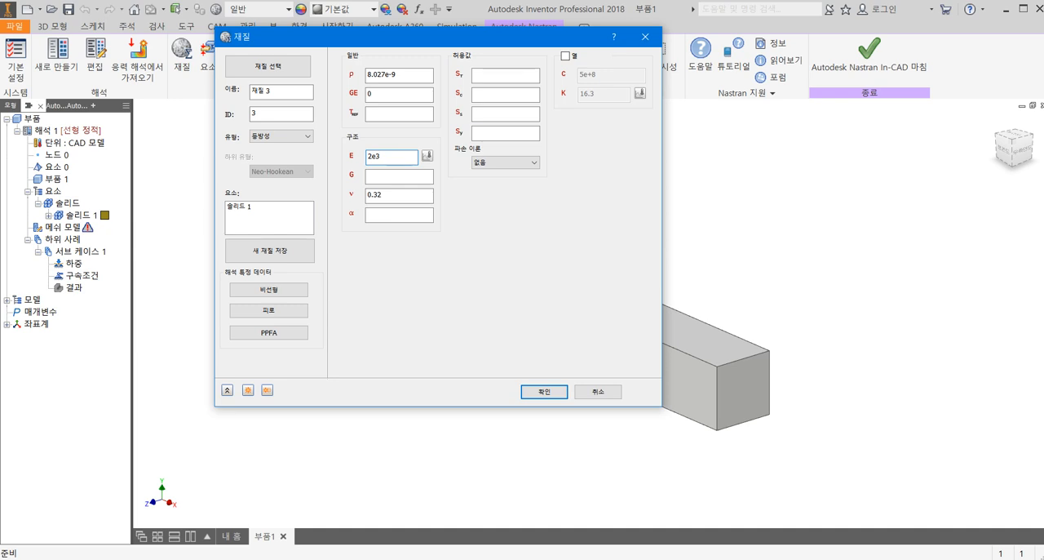
- Rewrite the material's elastic modulus E as 2e+3
{"action": "left_click", "coordinate": [384, 196]}
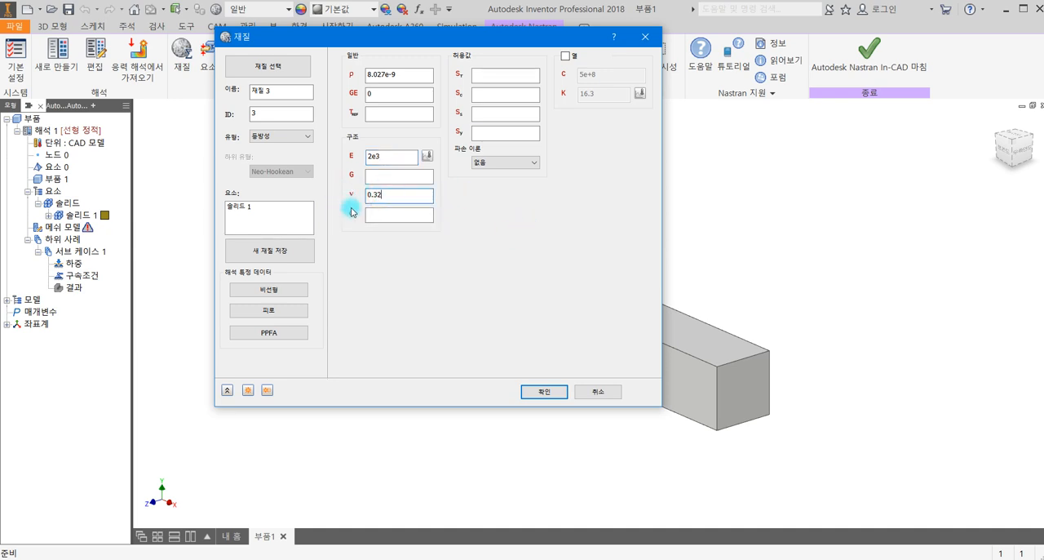
{"action": "left_click", "coordinate": [381, 159]}
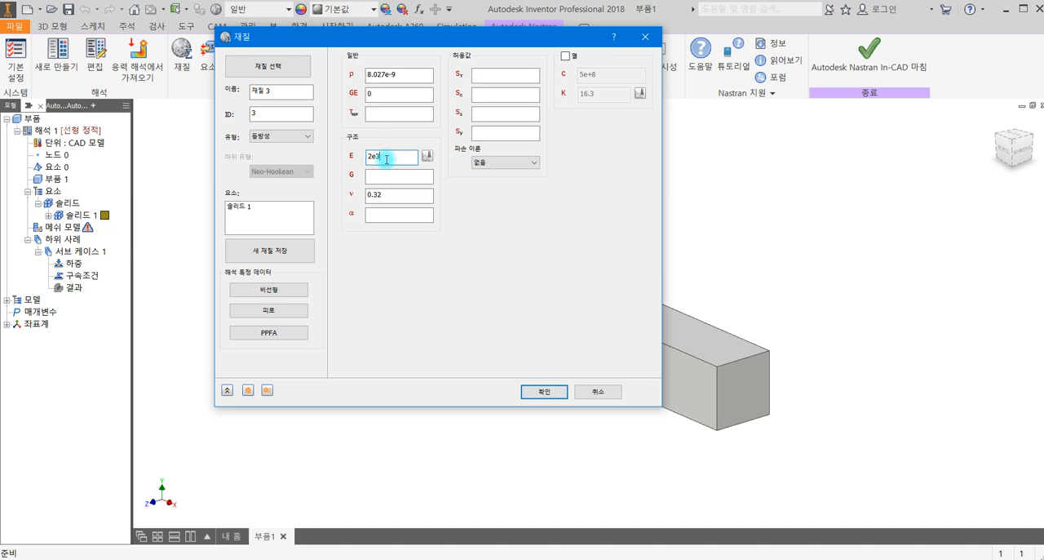
{"action": "left_click", "coordinate": [373, 156]}
{"action": "left_click", "coordinate": [376, 156]}
{"action": "left_click", "coordinate": [392, 160]}
{"action": "type", "text": "+"}
{"action": "left_click", "coordinate": [405, 194]}
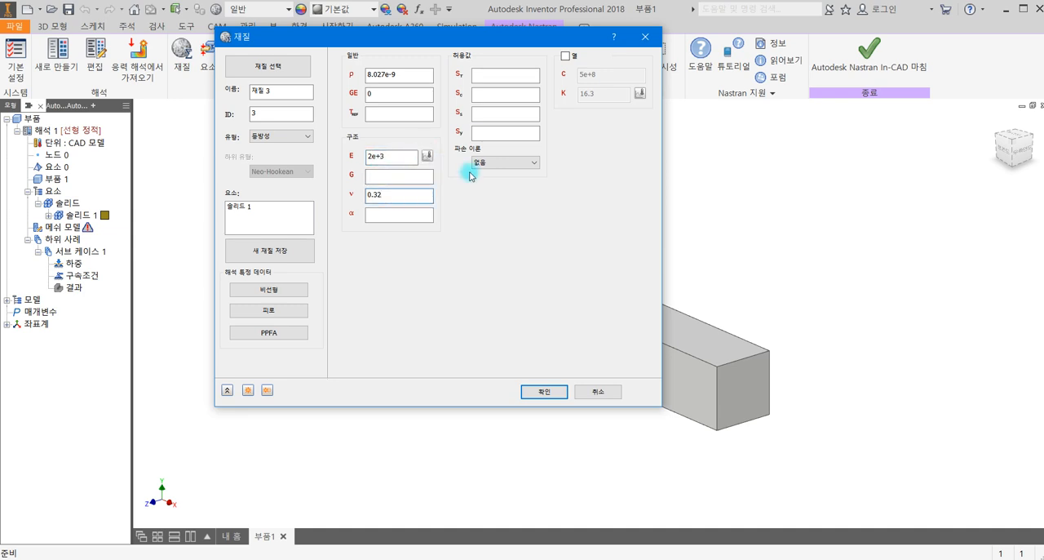
- Set the material's elastic modulus E to 2000 MPa and add the solid element to the analysis, replacing the beam's existing one
{"action": "double_click", "coordinate": [397, 157]}
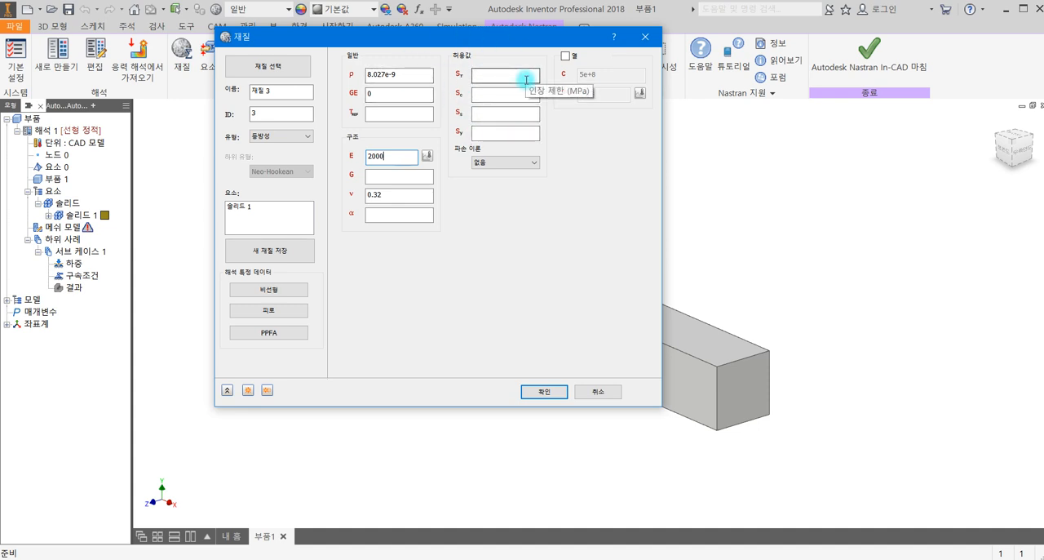
{"action": "left_click", "coordinate": [530, 163]}
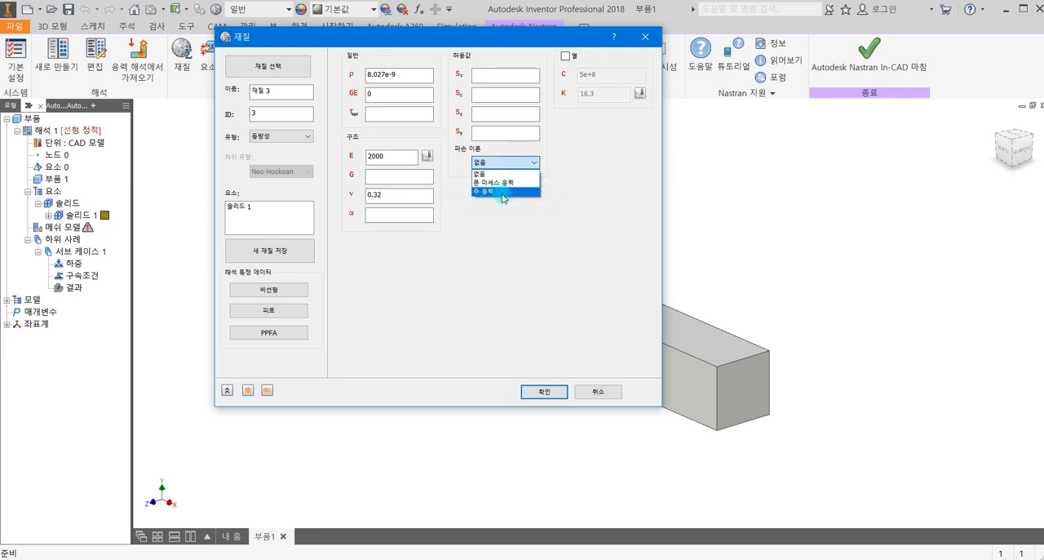
{"action": "left_click", "coordinate": [571, 209]}
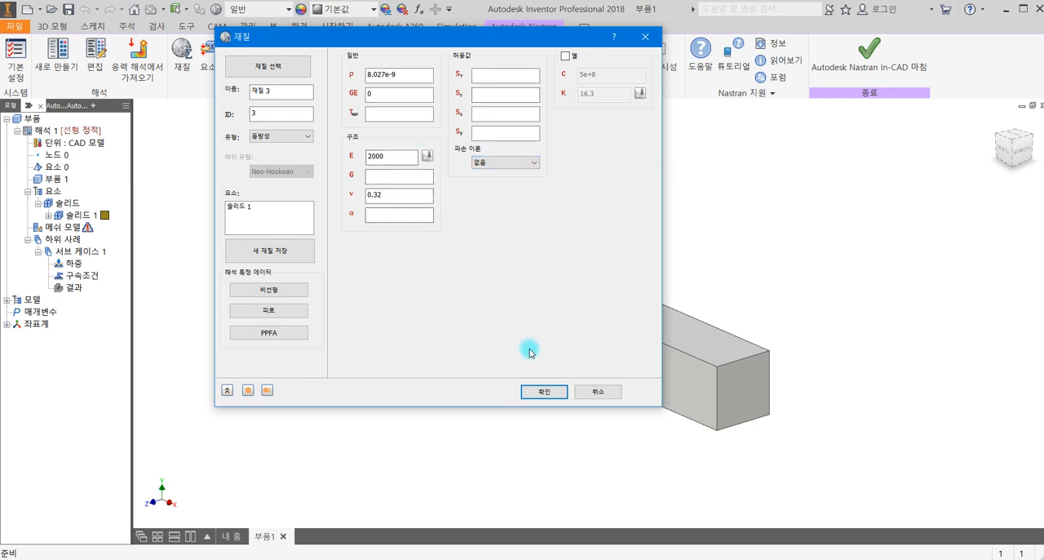
{"action": "left_click", "coordinate": [544, 391]}
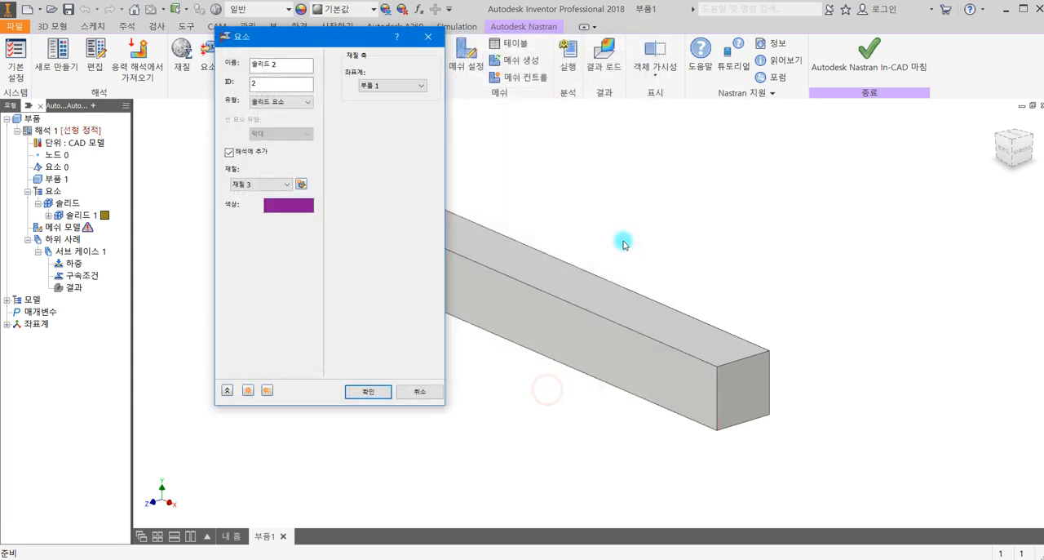
{"action": "left_click", "coordinate": [376, 397]}
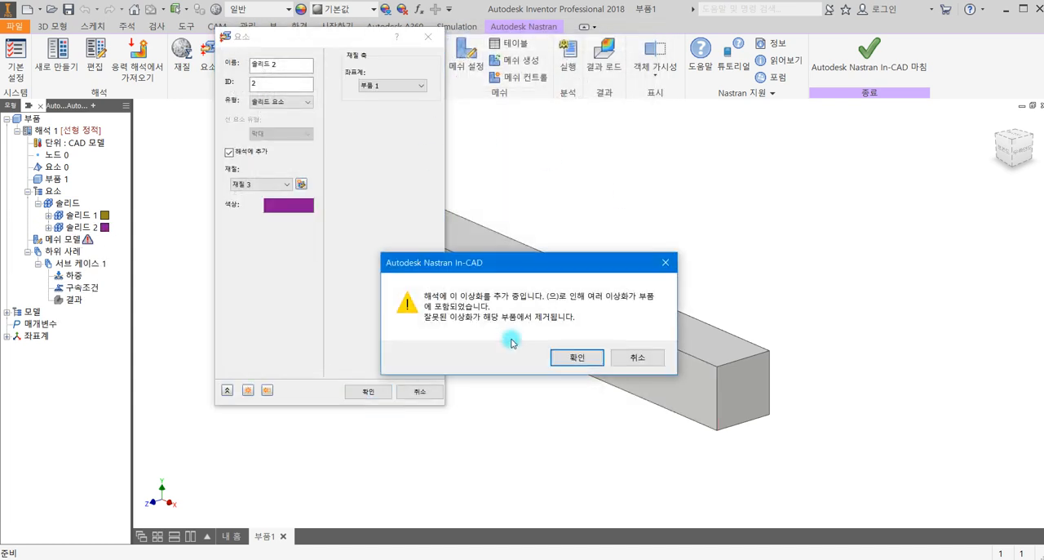
{"action": "left_click", "coordinate": [585, 358]}
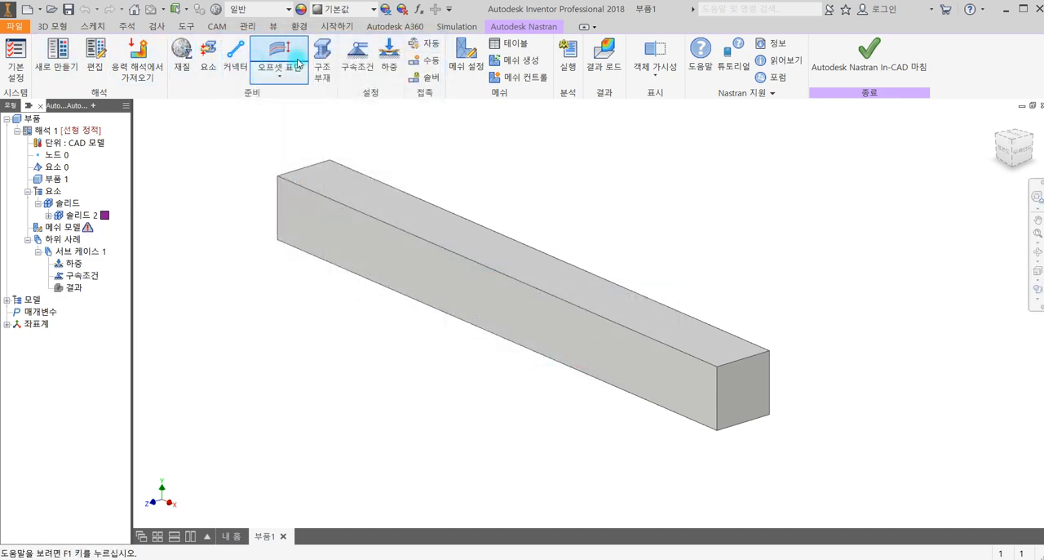
- Add a structural constraint that fixes the beam's end face in all degrees of freedom
{"action": "left_click", "coordinate": [358, 55]}
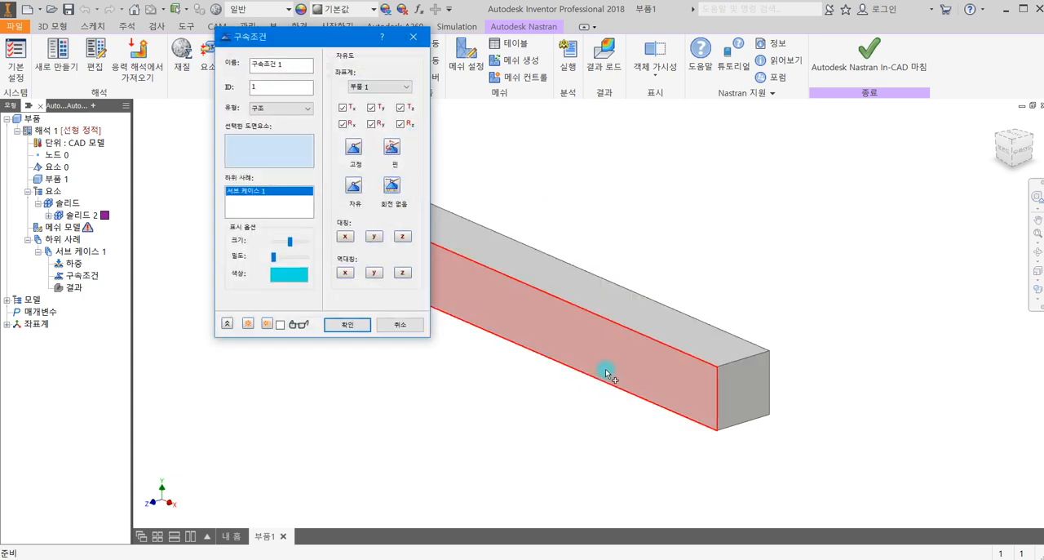
{"action": "middle_click_drag", "start_coordinate": [634, 382], "coordinate": [820, 403]}
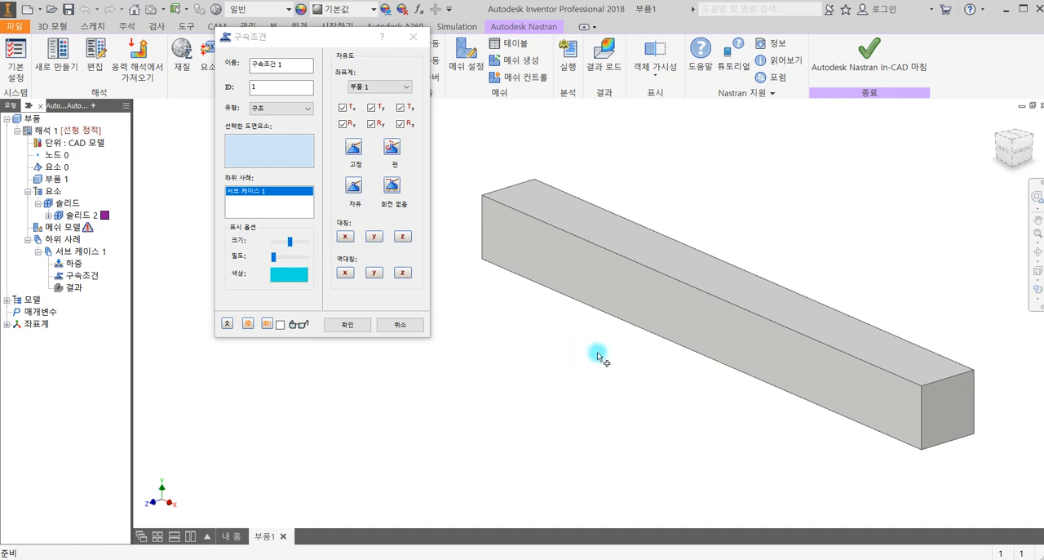
{"action": "middle_click_drag", "start_coordinate": [576, 424], "coordinate": [662, 425], "text": "shift"}
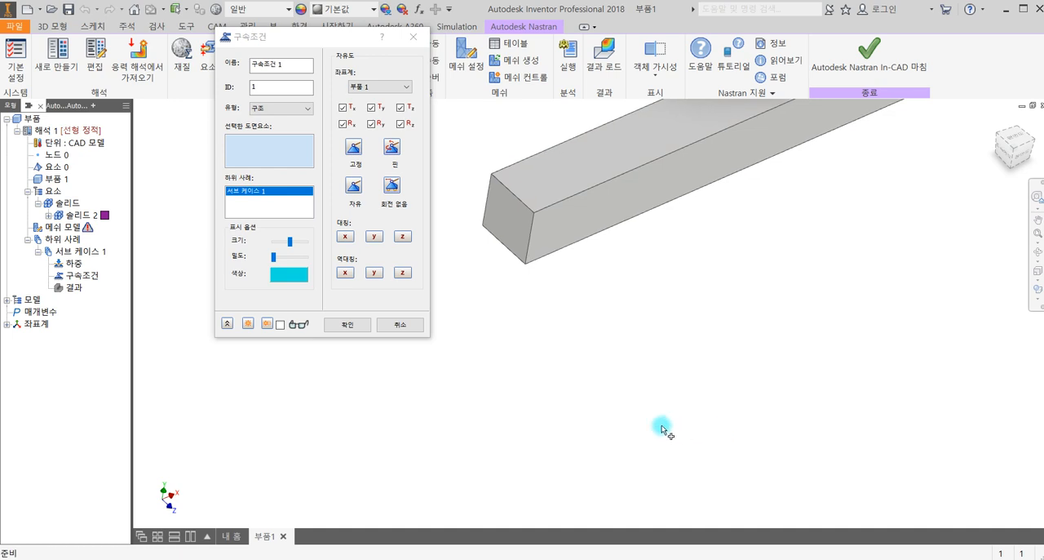
{"action": "left_click", "coordinate": [501, 221]}
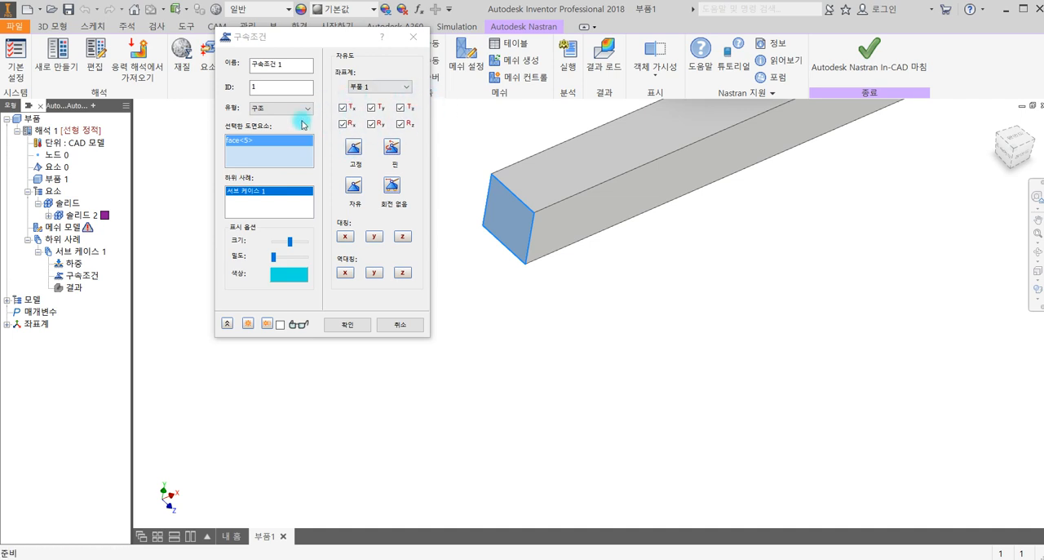
{"action": "left_click", "coordinate": [353, 149]}
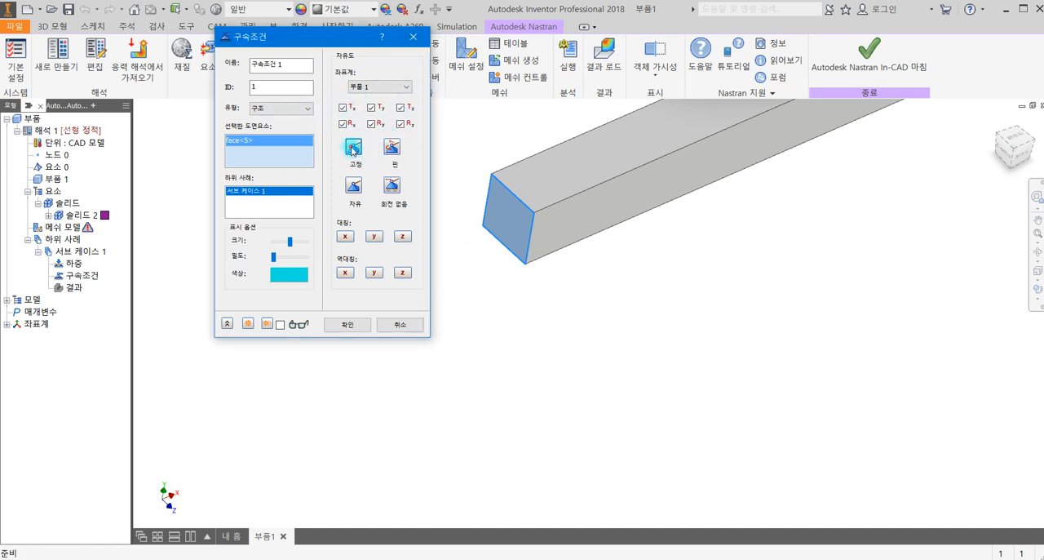
{"action": "left_click", "coordinate": [343, 325]}
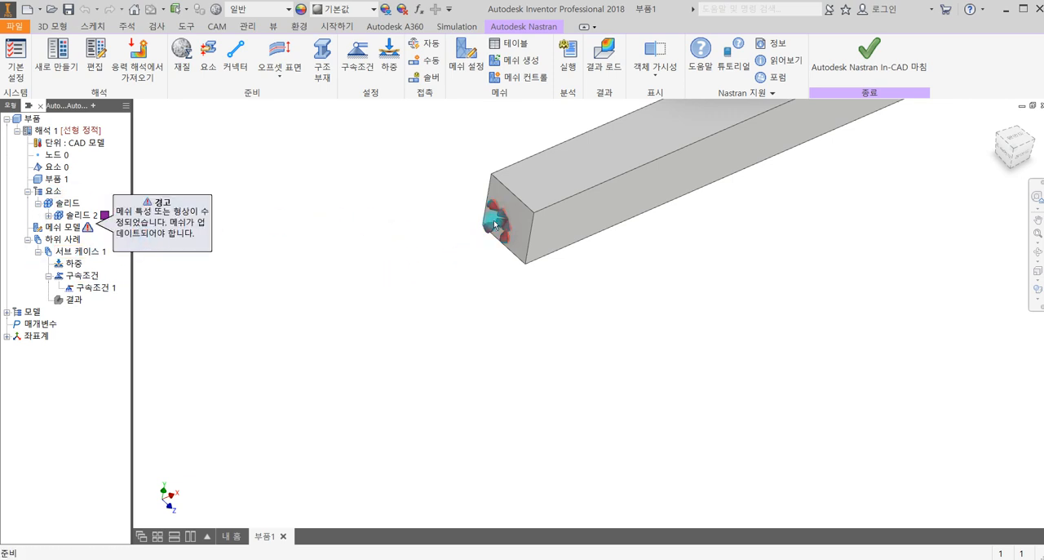
- Edit the end-face constraint, try the pinned condition and reapply the fixed condition
{"action": "left_click", "coordinate": [85, 288]}
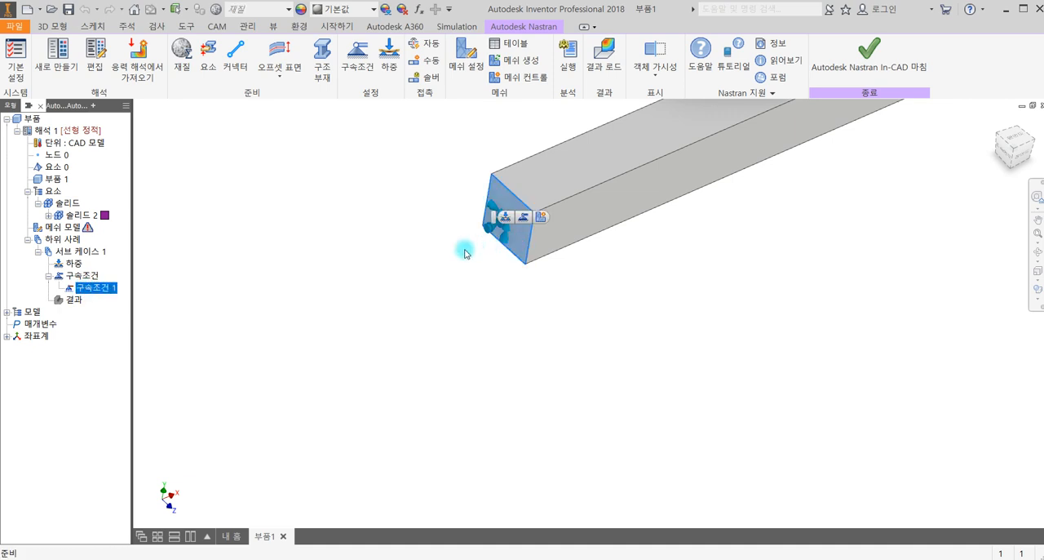
{"action": "right_click", "coordinate": [105, 291]}
{"action": "left_click", "coordinate": [132, 297]}
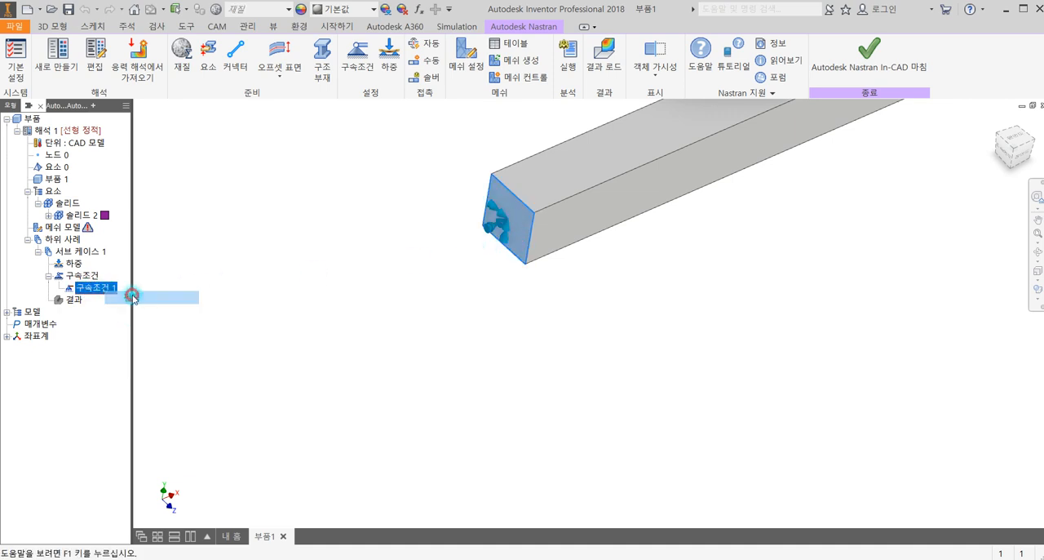
{"action": "left_click", "coordinate": [354, 146]}
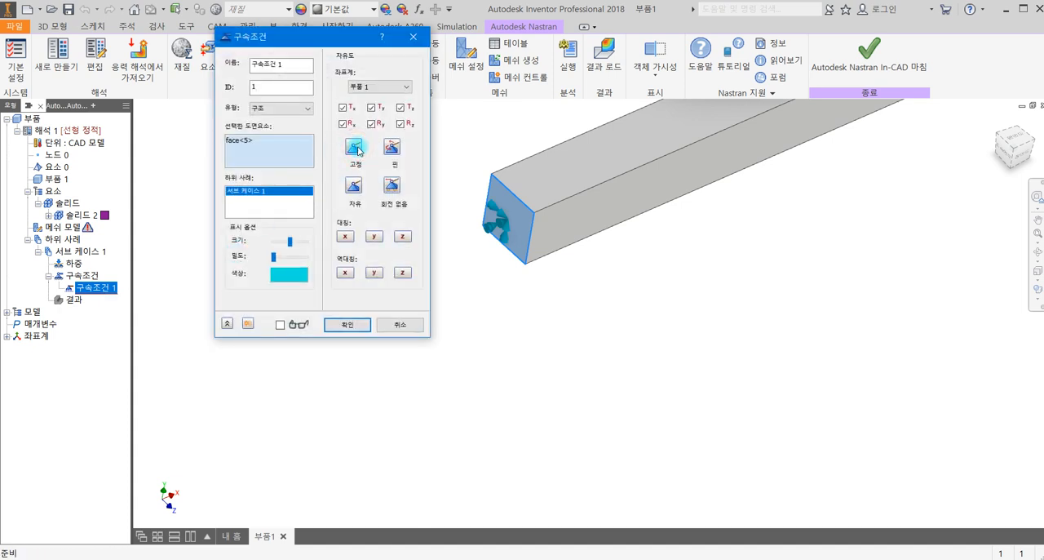
{"action": "left_click", "coordinate": [354, 167]}
{"action": "left_click", "coordinate": [393, 150]}
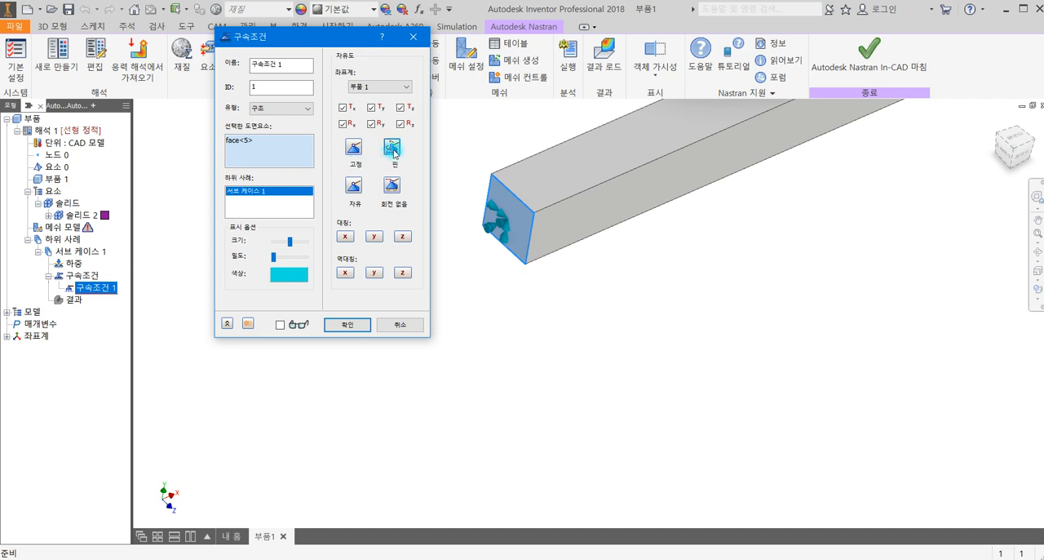
{"action": "left_click", "coordinate": [359, 150]}
{"action": "left_click", "coordinate": [343, 323]}
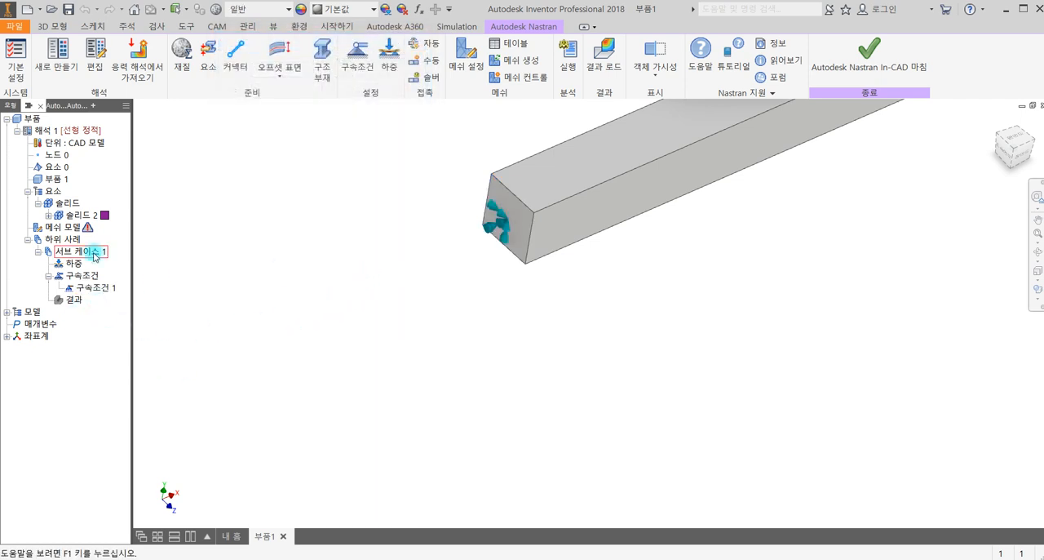
- Apply a force load with Fy of -10000 N to the beam's free end face
{"action": "left_click", "coordinate": [392, 59]}
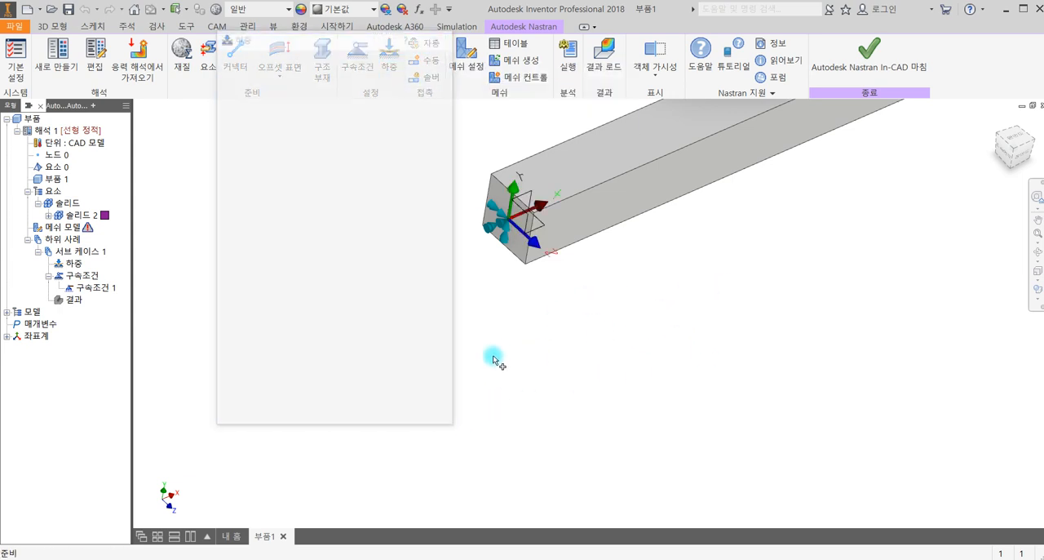
{"action": "left_click", "coordinate": [419, 415]}
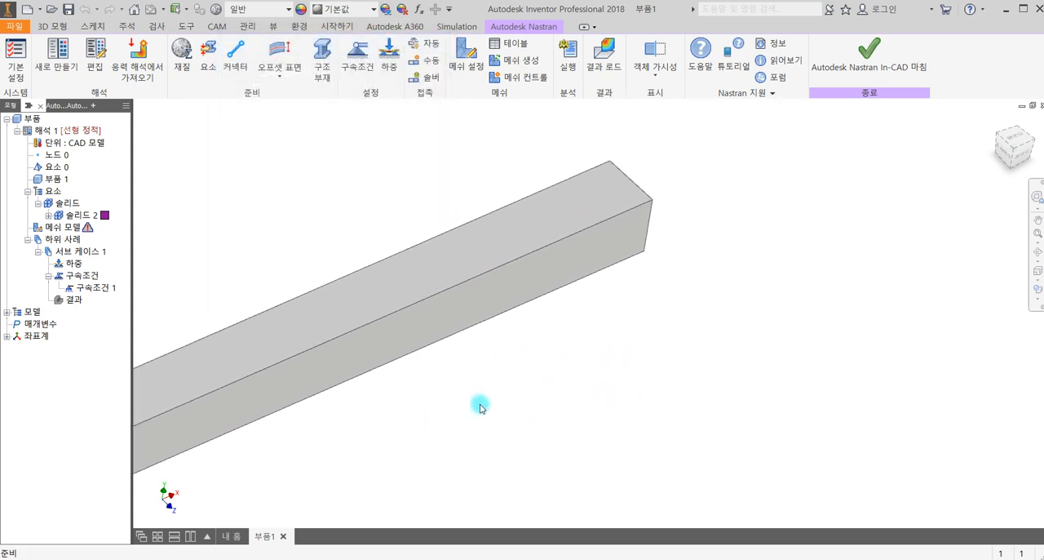
{"action": "left_click", "coordinate": [389, 60]}
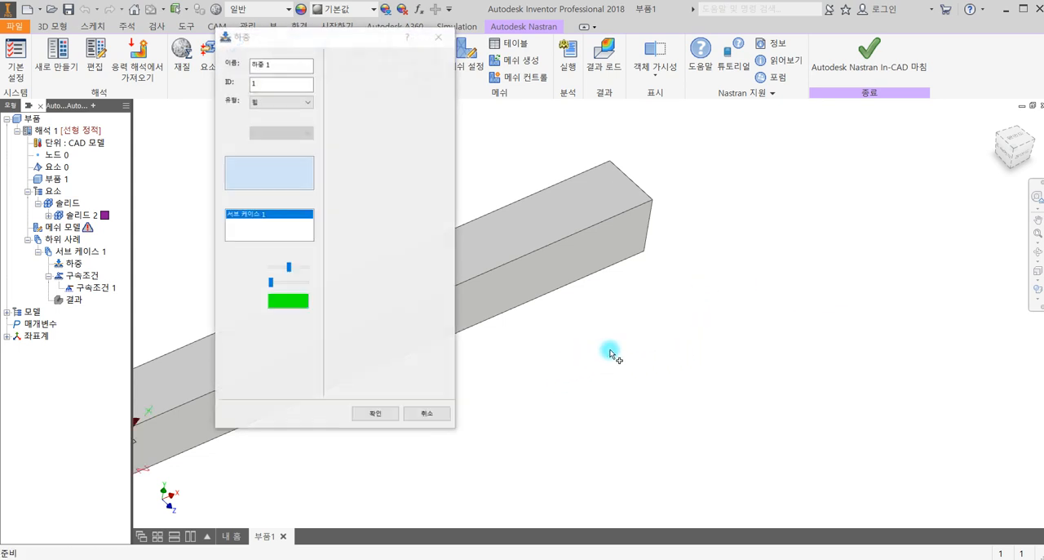
{"action": "middle_click_drag", "start_coordinate": [616, 327], "coordinate": [540, 356], "text": "shift"}
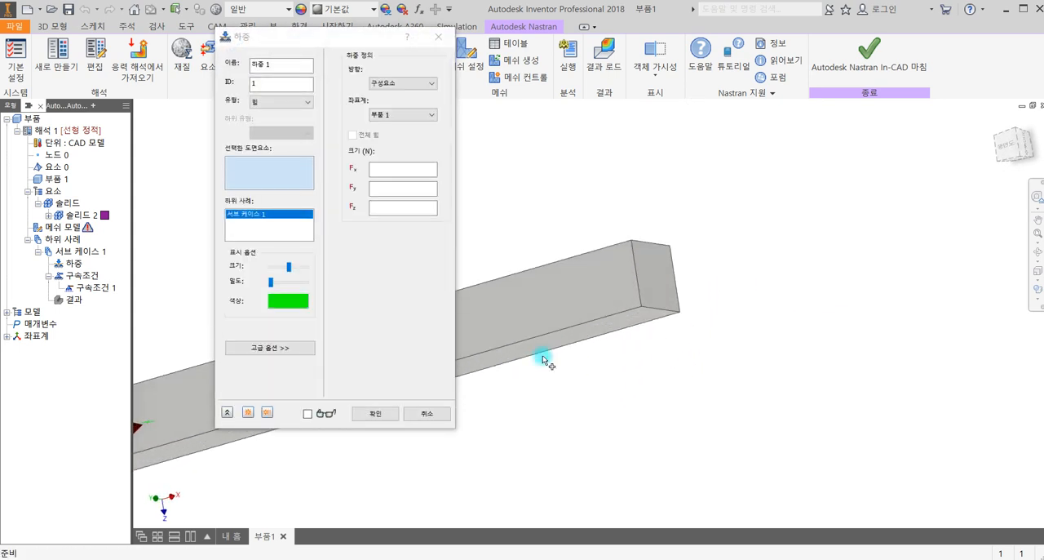
{"action": "left_click", "coordinate": [651, 280]}
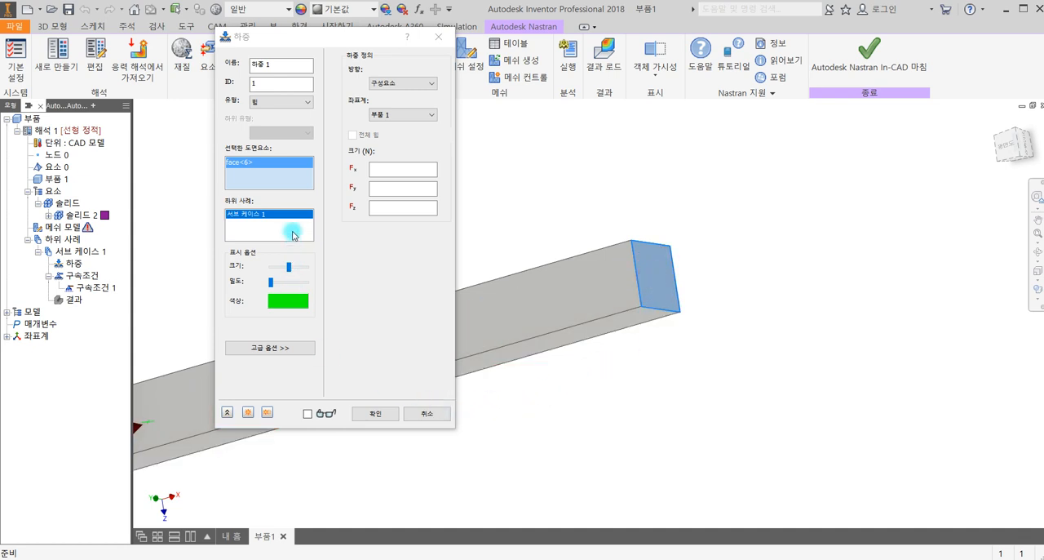
{"action": "left_click", "coordinate": [389, 187]}
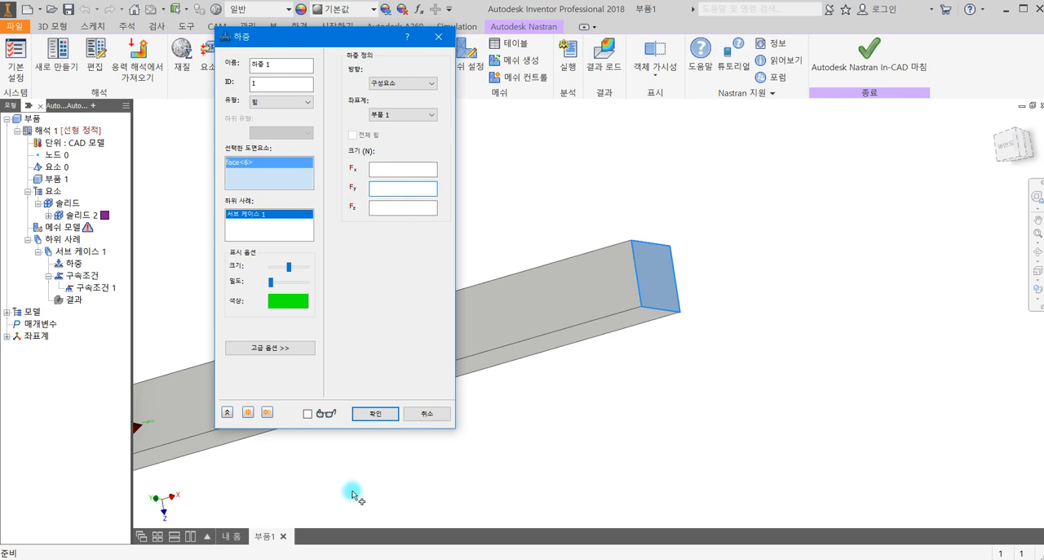
{"action": "middle_click_drag", "start_coordinate": [347, 495], "coordinate": [335, 470]}
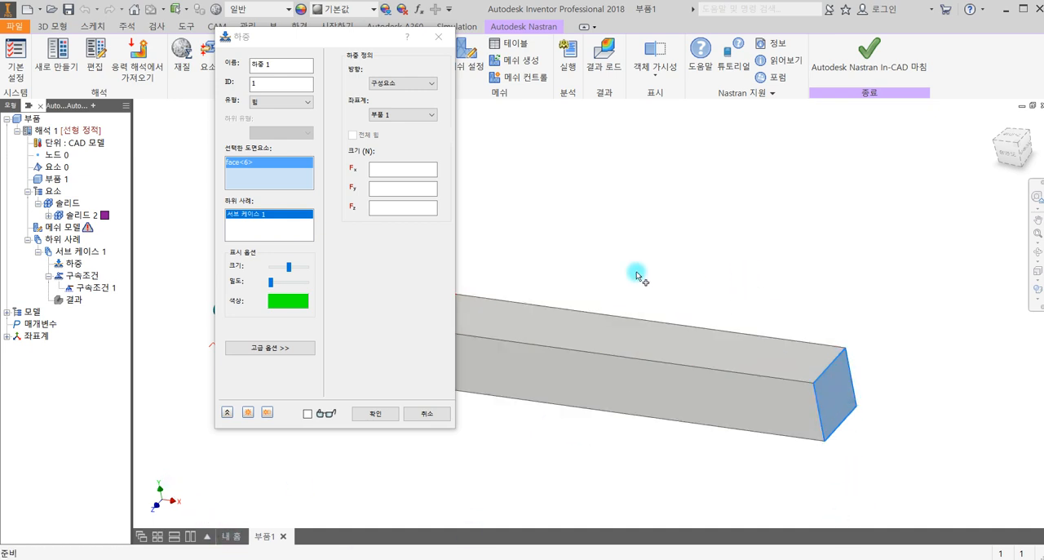
{"action": "left_click", "coordinate": [382, 188]}
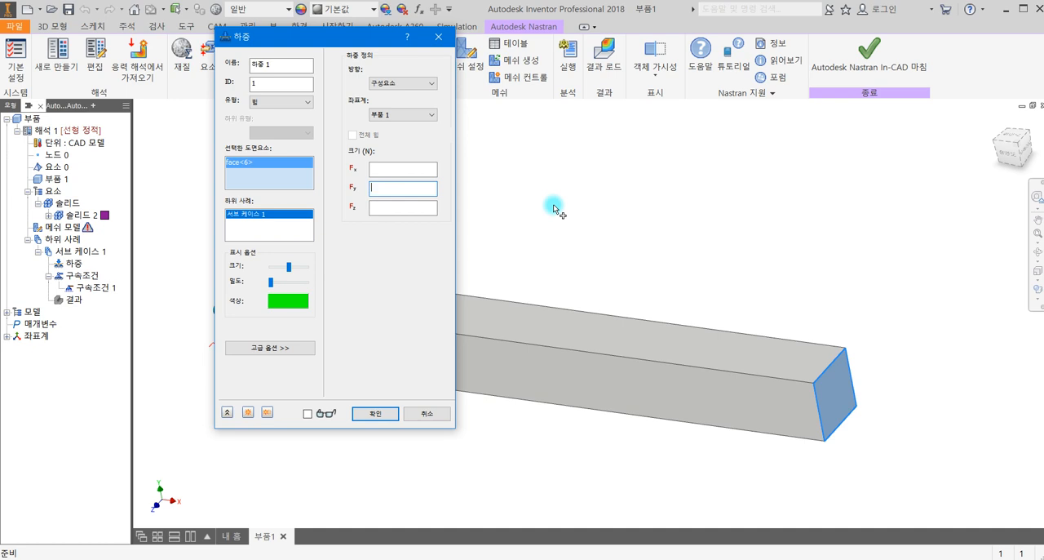
{"action": "type", "text": "-10000"}
{"action": "left_click", "coordinate": [378, 414]}
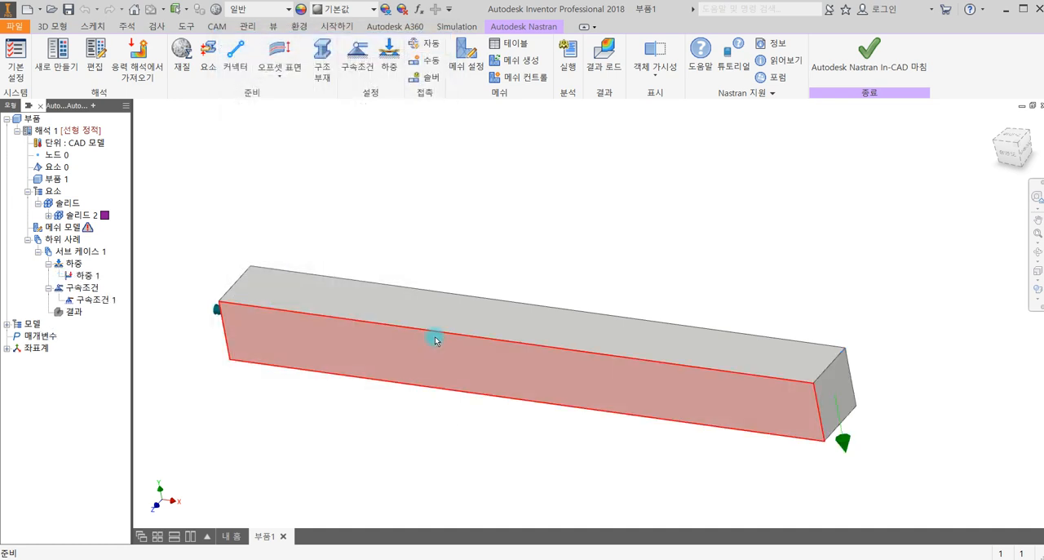
- Accept mesh settings of 75.7463 mm element size with parabolic (포물선형) element order and generate the beam's mesh
{"action": "left_click", "coordinate": [471, 72]}
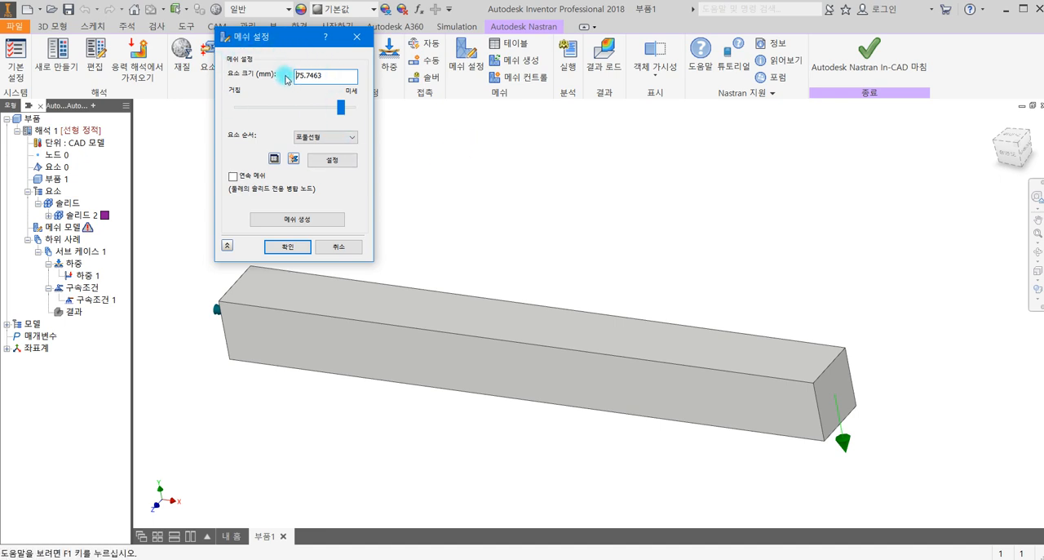
{"action": "left_click", "coordinate": [353, 137]}
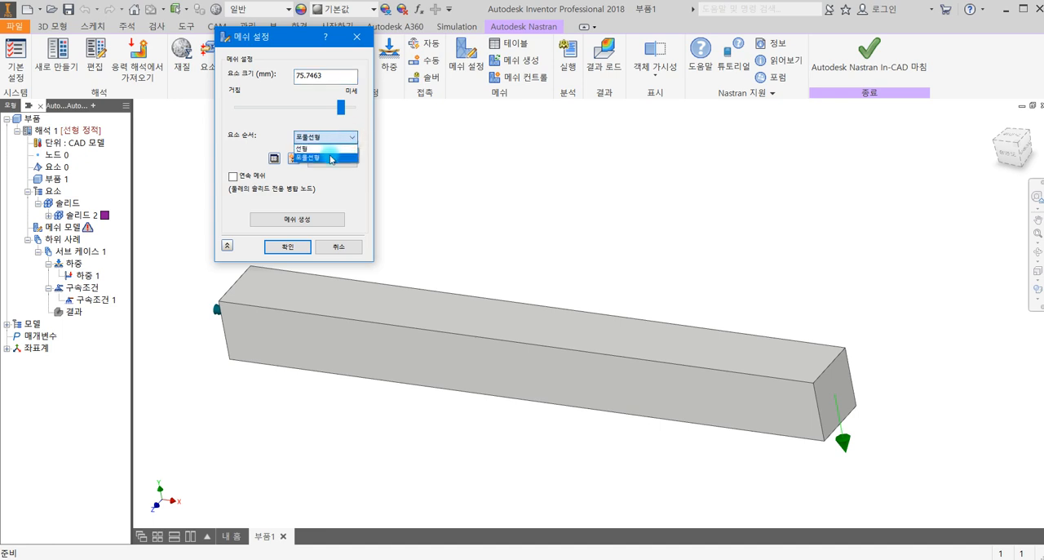
{"action": "left_click", "coordinate": [307, 112]}
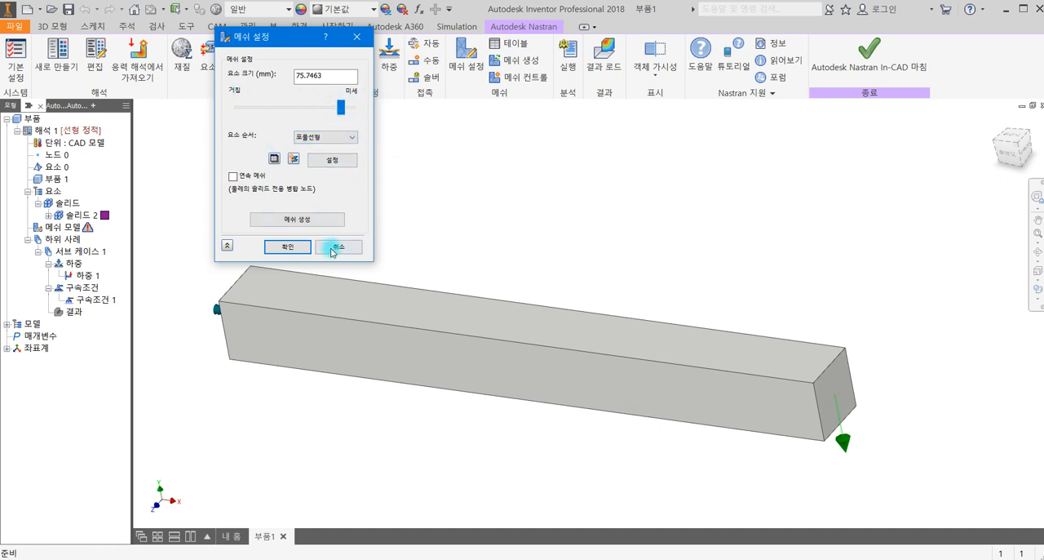
{"action": "left_click", "coordinate": [284, 247]}
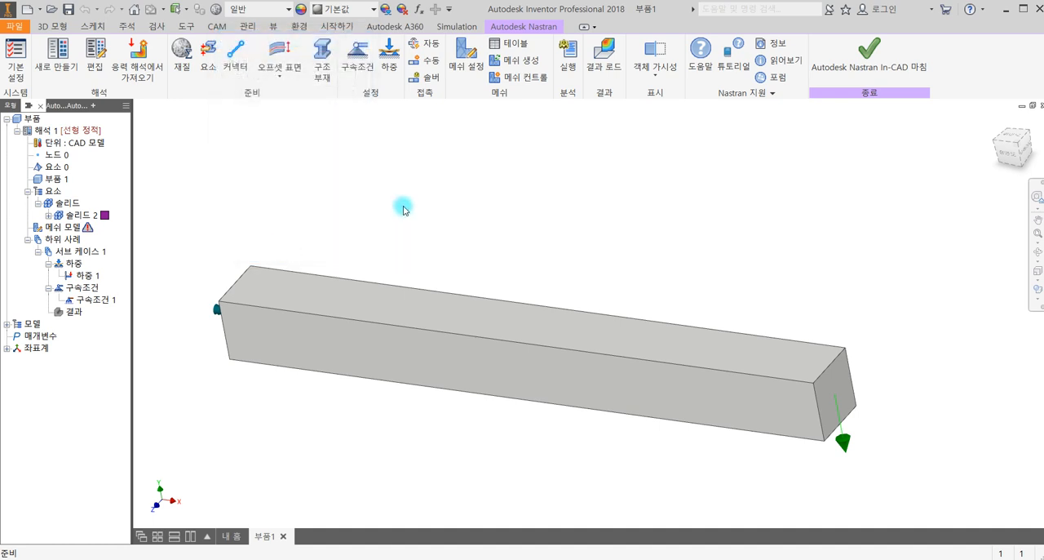
{"action": "left_click", "coordinate": [503, 65]}
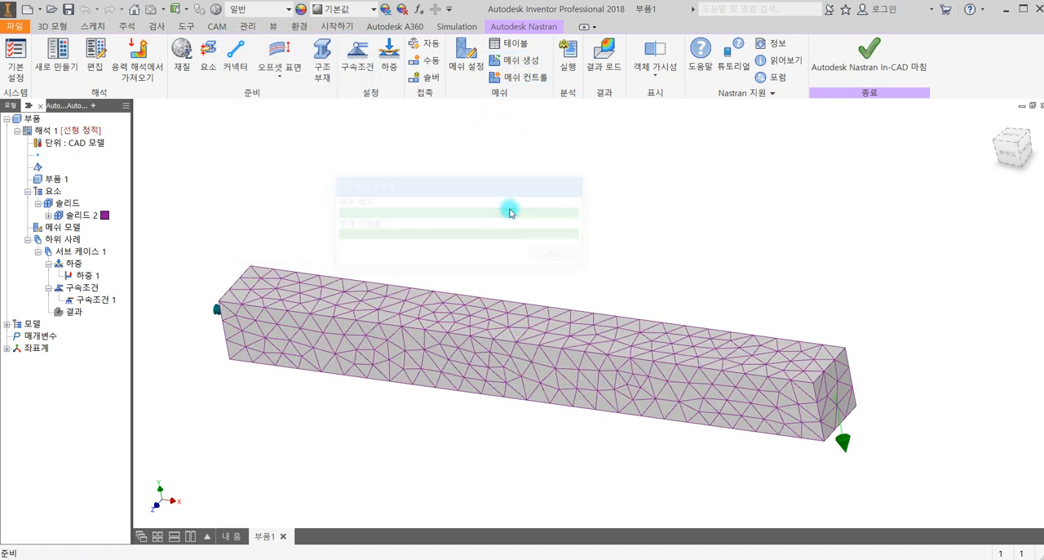
- Examine the generated mesh along the beam, checking the triangular element edges and nodes on the side, top and loaded end faces
{"action": "middle_click_drag", "start_coordinate": [434, 443], "coordinate": [389, 443]}
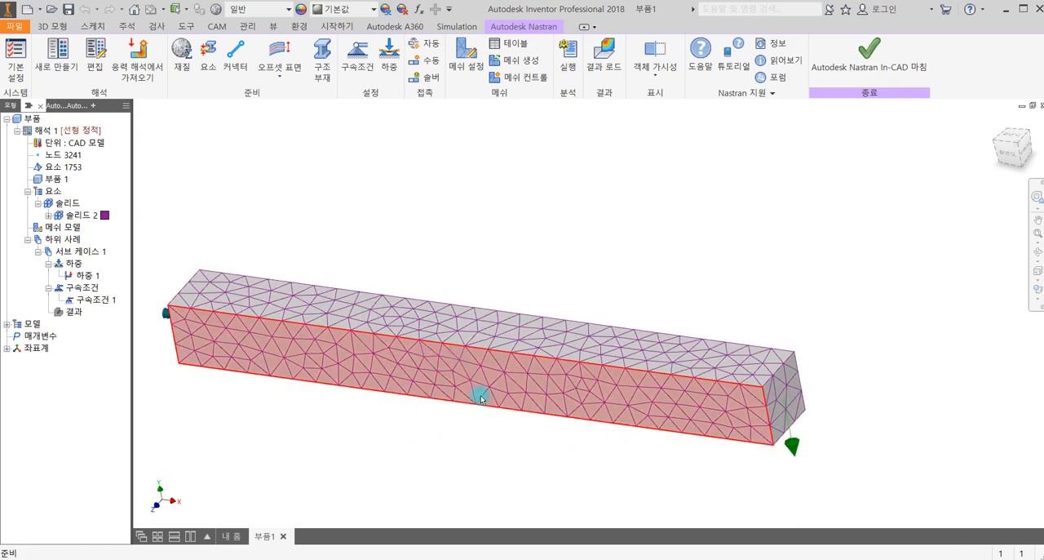
{"action": "scroll", "coordinate": [480, 397], "scroll_direction": "down", "scroll_amount": 3}
{"action": "scroll", "coordinate": [485, 390], "scroll_direction": "up", "scroll_amount": 2}
{"action": "middle_click_drag", "start_coordinate": [528, 345], "coordinate": [588, 376]}
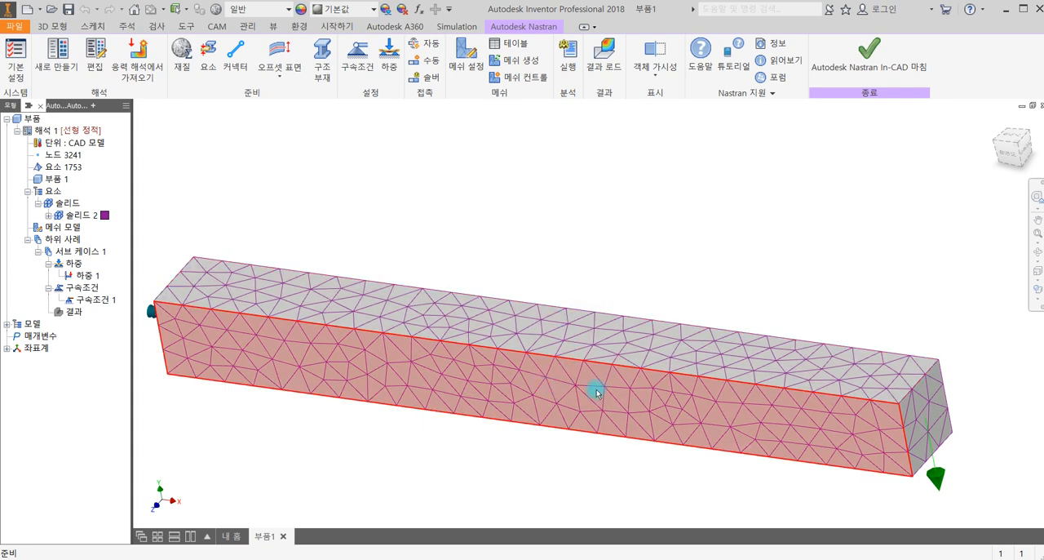
{"action": "scroll", "coordinate": [599, 387], "scroll_direction": "down", "scroll_amount": 3}
{"action": "middle_click_drag", "start_coordinate": [564, 377], "coordinate": [432, 353]}
{"action": "scroll", "coordinate": [431, 353], "scroll_direction": "up", "scroll_amount": 4}
{"action": "scroll", "coordinate": [673, 375], "scroll_direction": "down", "scroll_amount": 3}
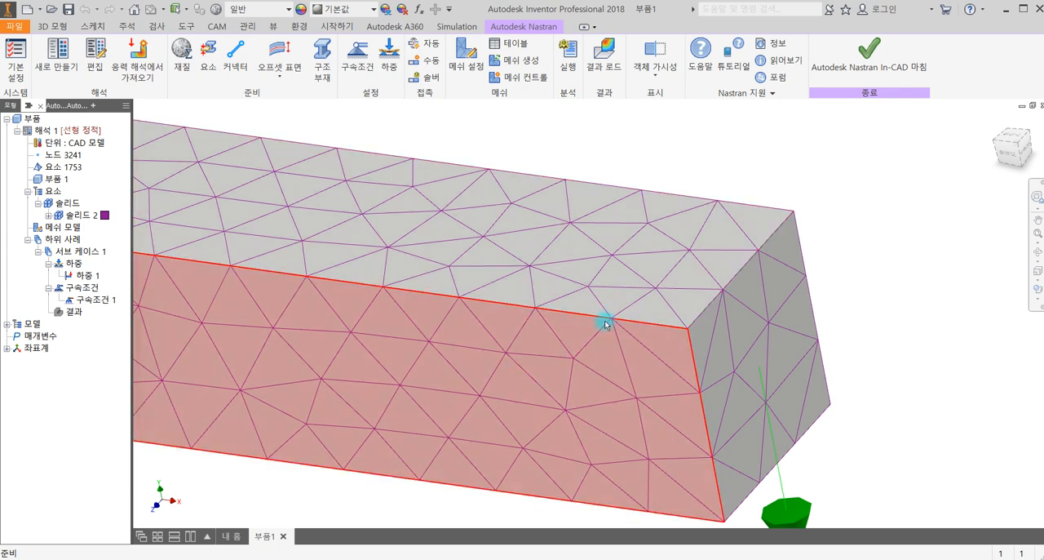
{"action": "scroll", "coordinate": [585, 332], "scroll_direction": "down", "scroll_amount": 4}
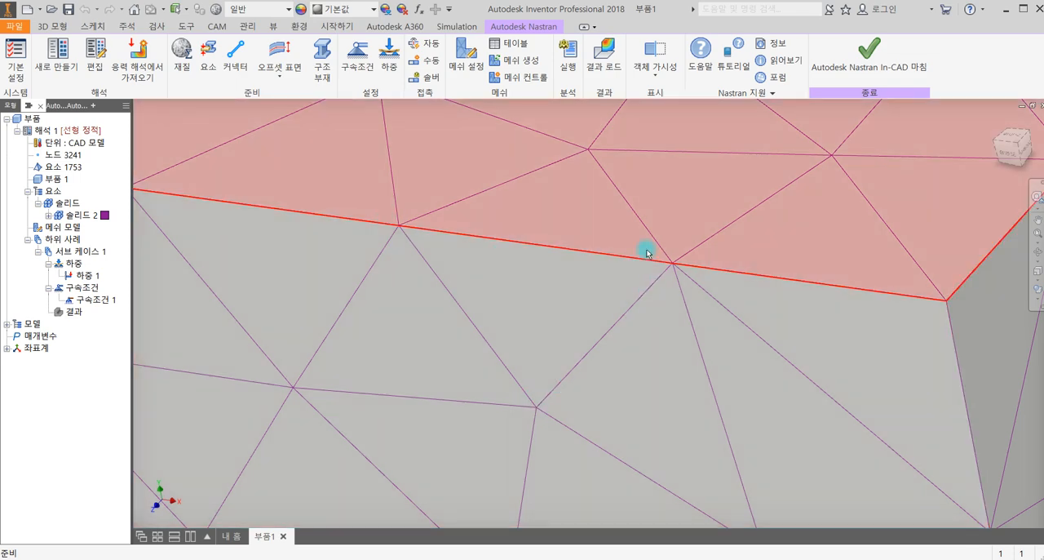
{"action": "scroll", "coordinate": [512, 387], "scroll_direction": "up", "scroll_amount": 5}
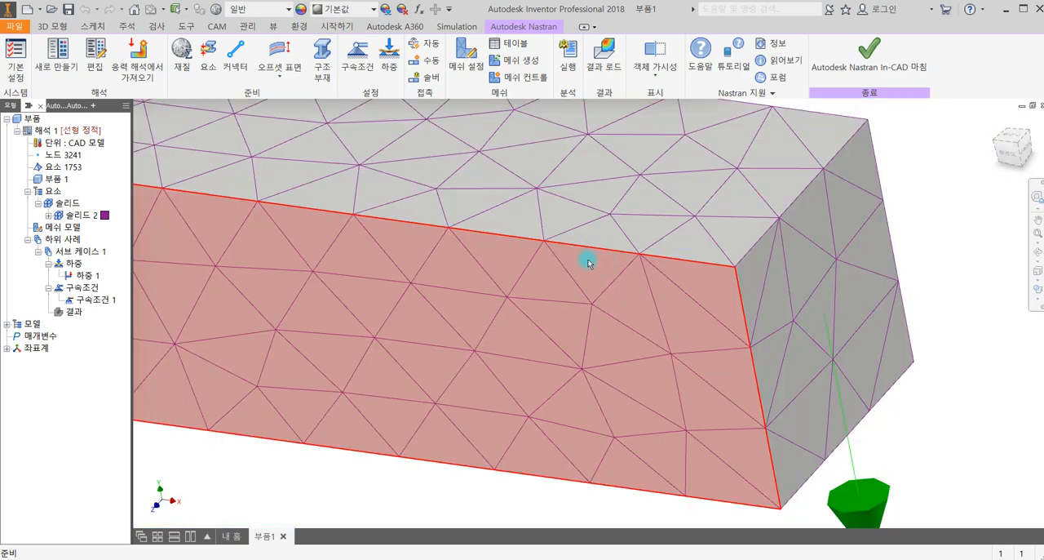
{"action": "scroll", "coordinate": [639, 288], "scroll_direction": "up", "scroll_amount": 2}
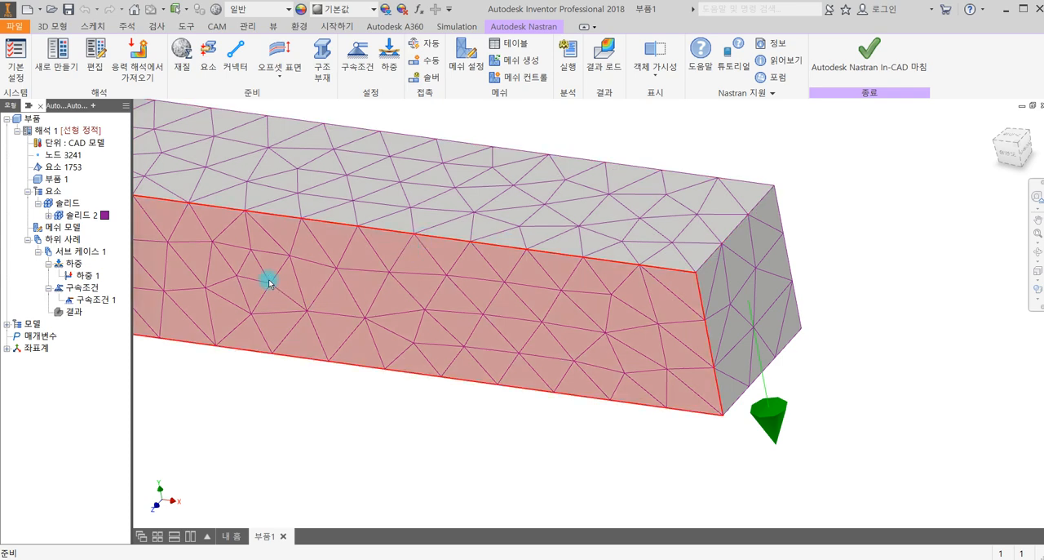
{"action": "scroll", "coordinate": [322, 298], "scroll_direction": "up", "scroll_amount": 5}
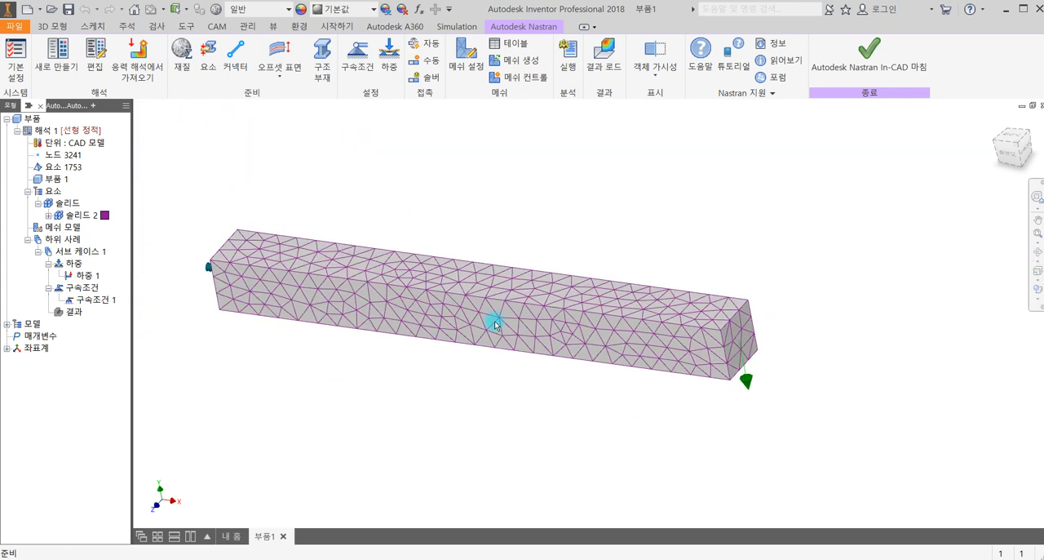
{"action": "scroll", "coordinate": [566, 296], "scroll_direction": "down", "scroll_amount": 3}
{"action": "scroll", "coordinate": [585, 303], "scroll_direction": "up", "scroll_amount": 2}
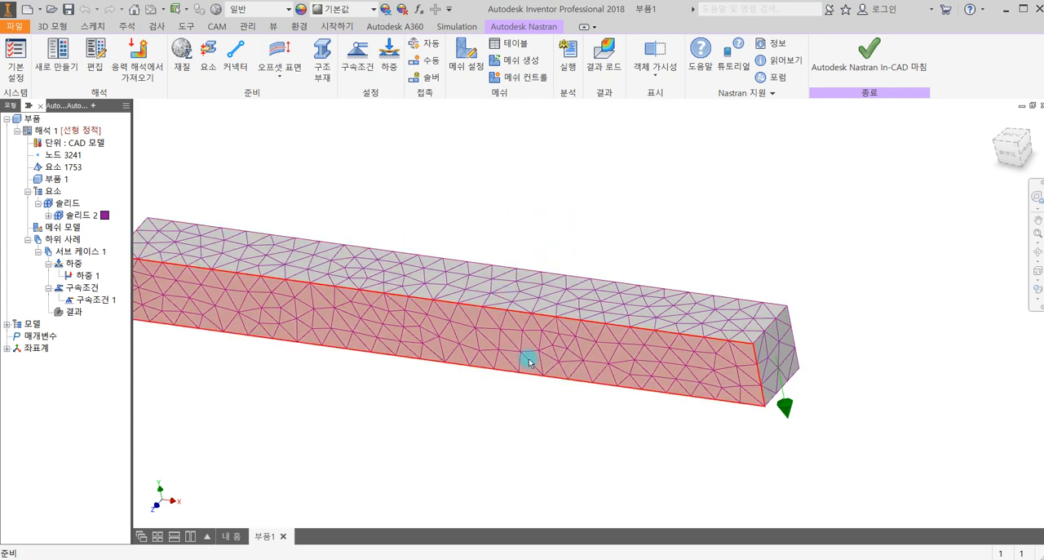
{"action": "scroll", "coordinate": [552, 423], "scroll_direction": "down", "scroll_amount": 3}
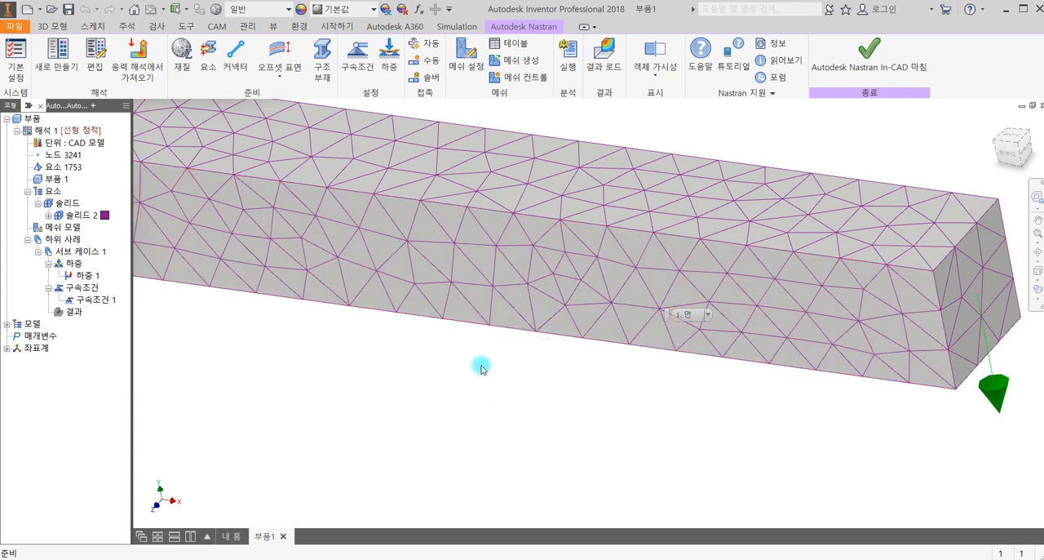
{"action": "scroll", "coordinate": [469, 383], "scroll_direction": "up", "scroll_amount": 5}
{"action": "middle_click_drag", "start_coordinate": [487, 252], "coordinate": [559, 239]}
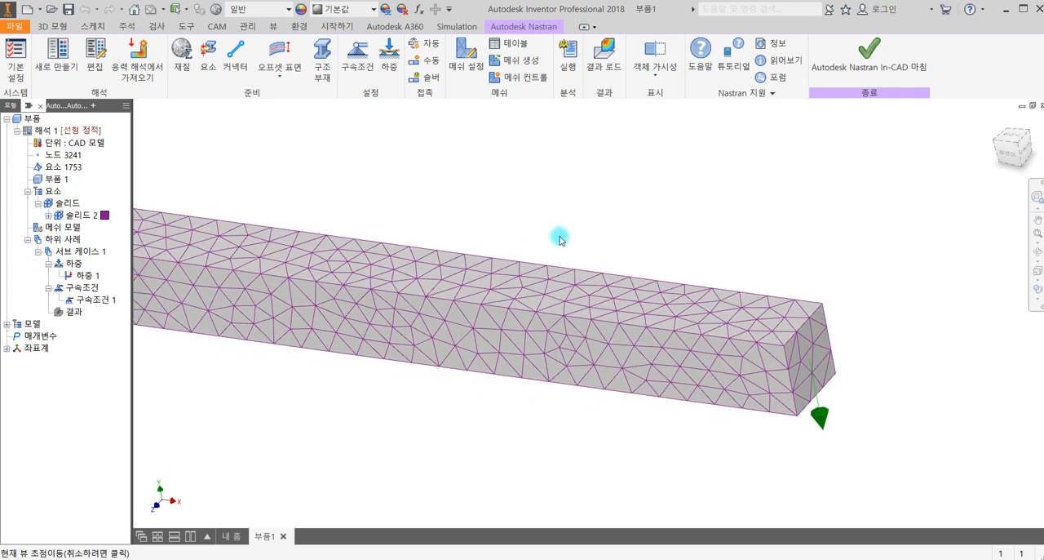
{"action": "scroll", "coordinate": [562, 221], "scroll_direction": "up", "scroll_amount": 2}
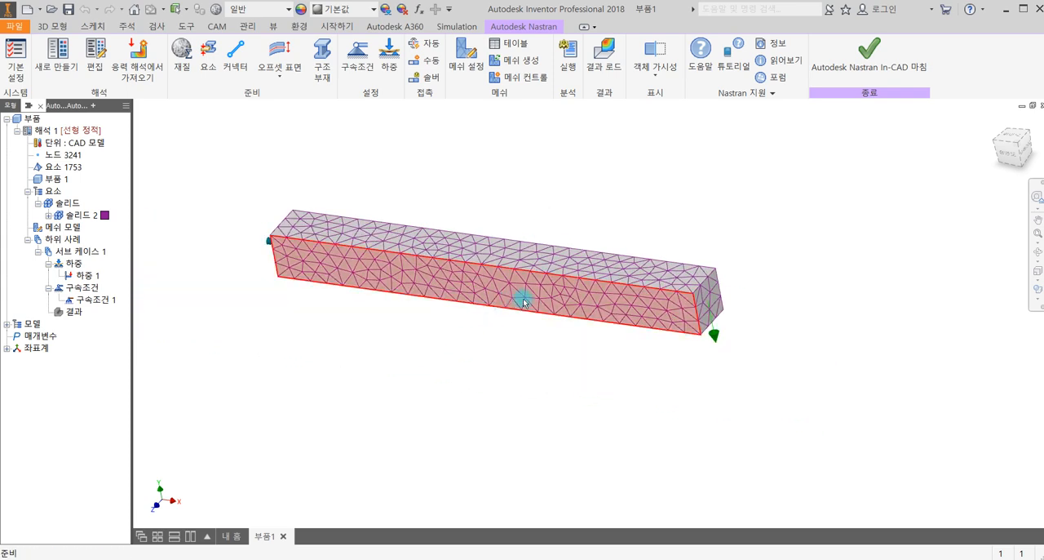
{"action": "scroll", "coordinate": [522, 277], "scroll_direction": "down", "scroll_amount": 3}
{"action": "middle_click_drag", "start_coordinate": [532, 267], "coordinate": [469, 345], "text": "shift"}
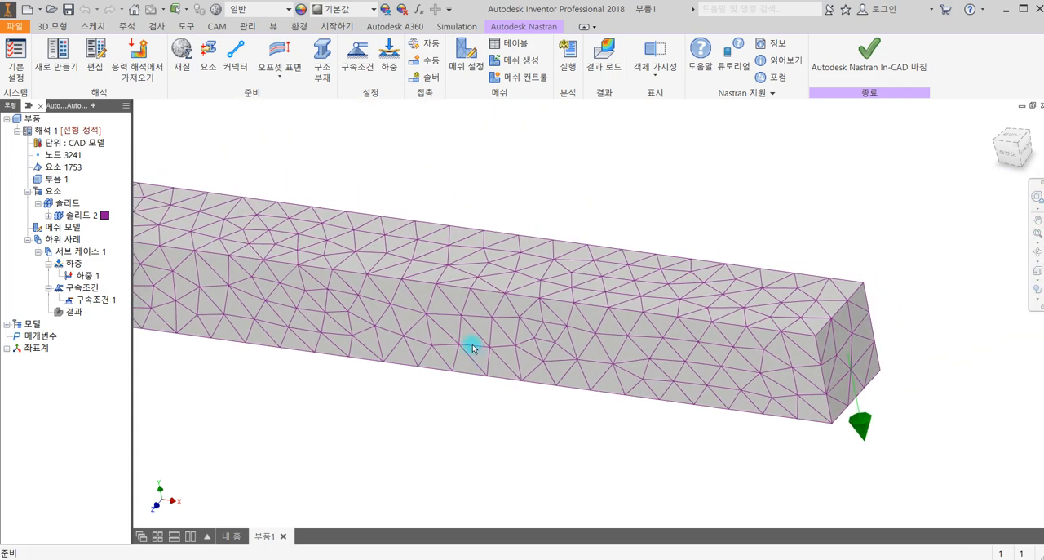
{"action": "middle_click_drag", "start_coordinate": [608, 205], "coordinate": [752, 171]}
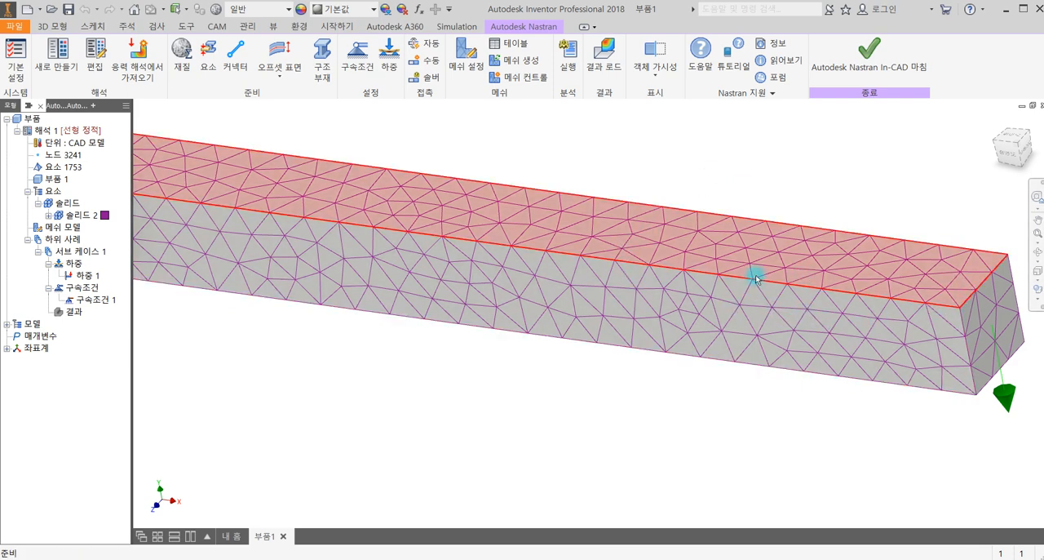
{"action": "scroll", "coordinate": [592, 400], "scroll_direction": "down", "scroll_amount": 3}
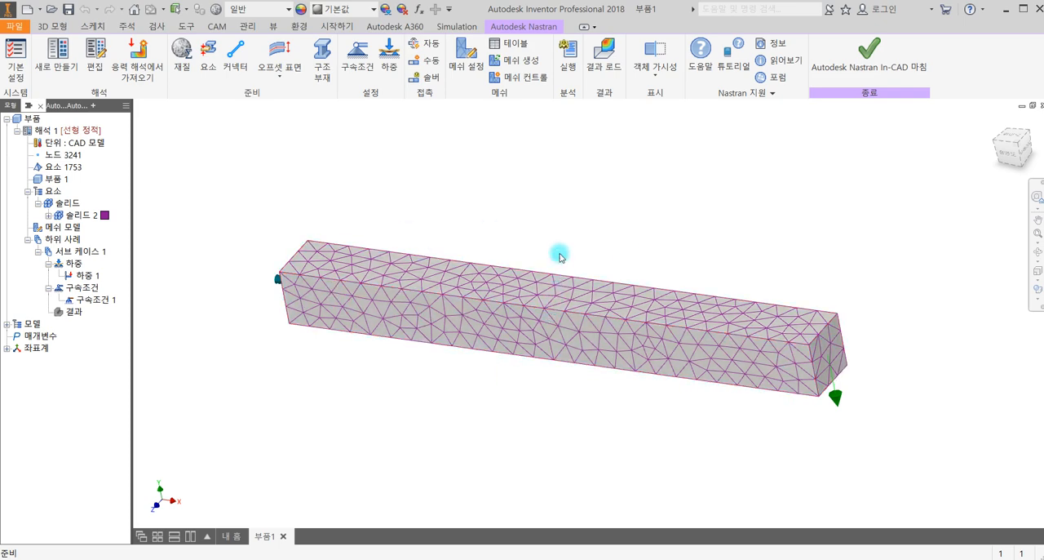
{"action": "scroll", "coordinate": [626, 352], "scroll_direction": "up", "scroll_amount": 5}
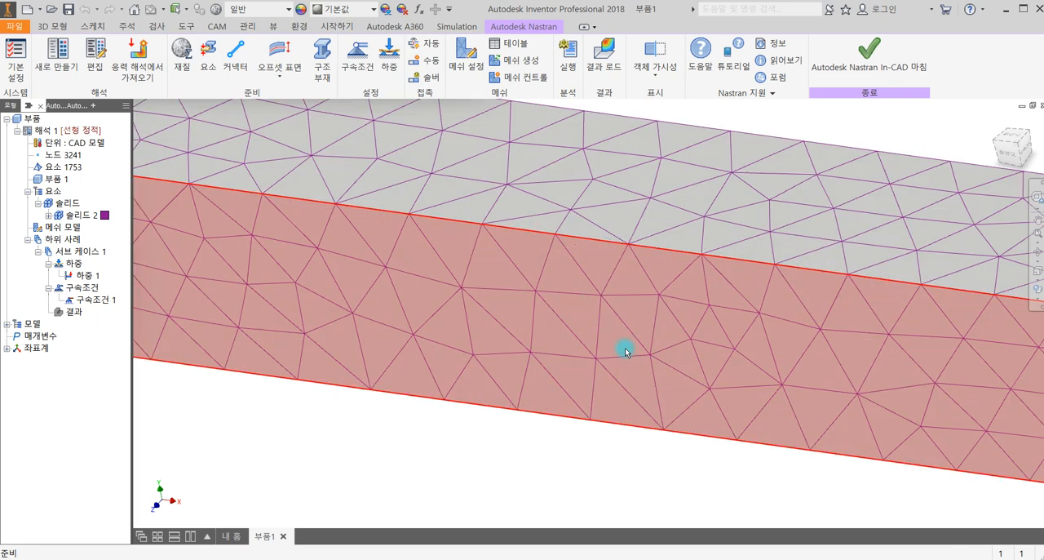
{"action": "scroll", "coordinate": [628, 347], "scroll_direction": "down", "scroll_amount": 5}
{"action": "scroll", "coordinate": [709, 323], "scroll_direction": "up", "scroll_amount": 5}
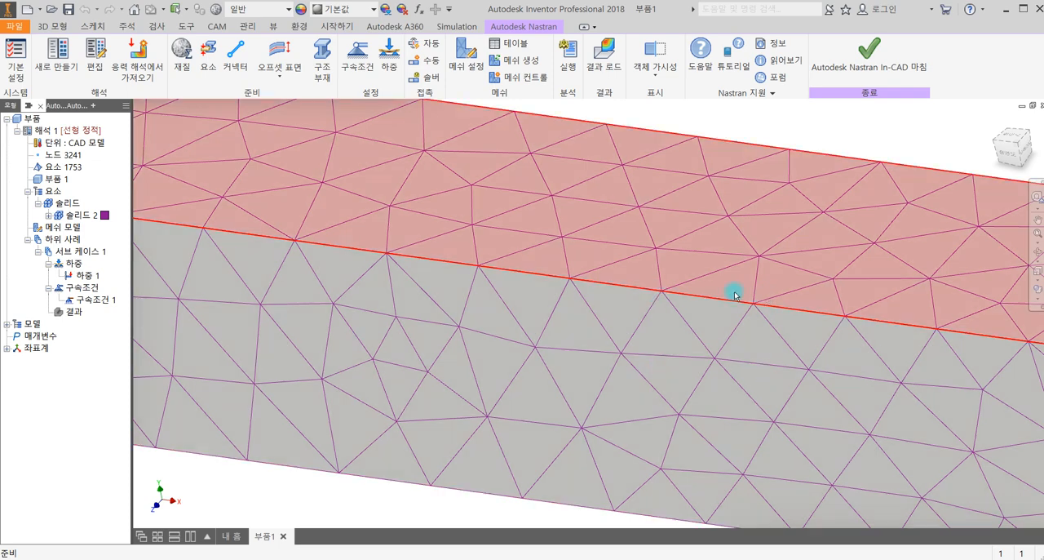
{"action": "scroll", "coordinate": [620, 310], "scroll_direction": "down", "scroll_amount": 4}
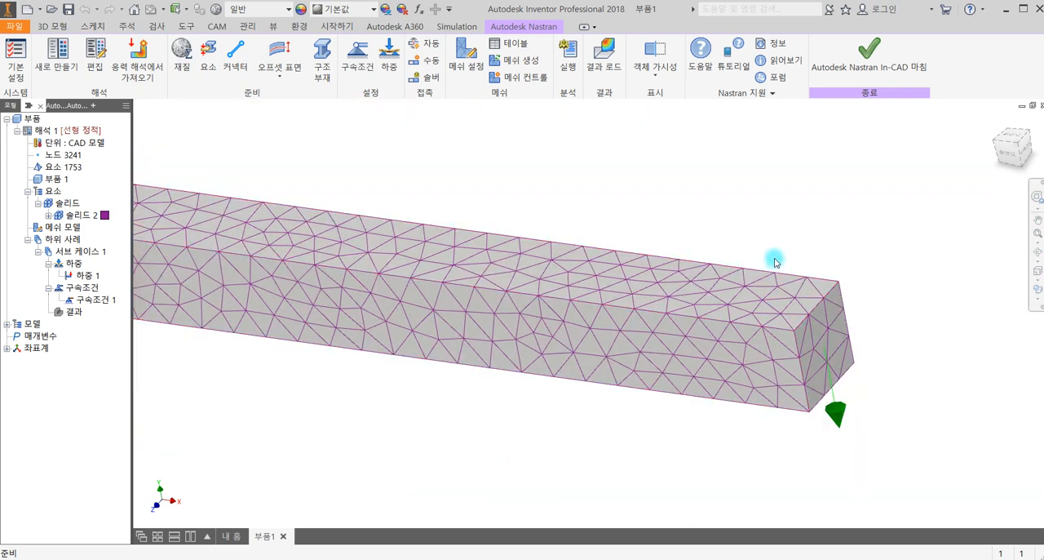
{"action": "scroll", "coordinate": [771, 189], "scroll_direction": "up", "scroll_amount": 1}
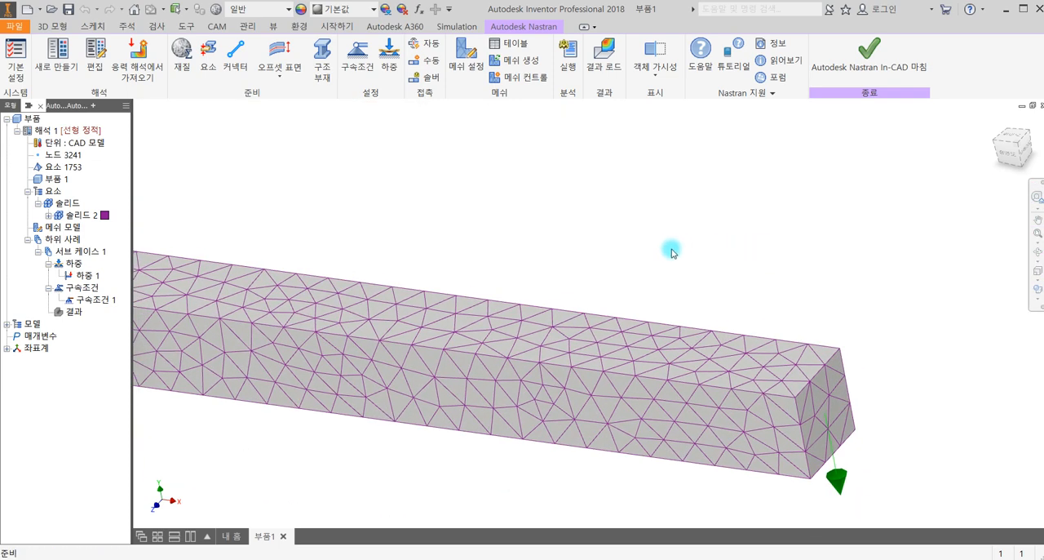
{"action": "scroll", "coordinate": [616, 249], "scroll_direction": "down", "scroll_amount": 2}
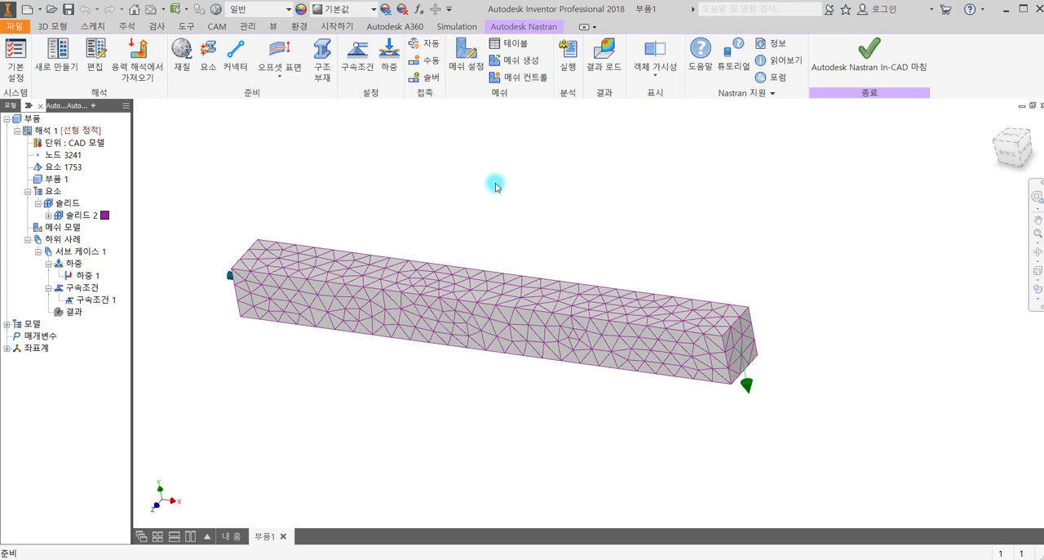
- Run the linear static analysis, saving the part as 부품1 in the 인벤터 실습파일 folder, and dismiss the completion message
{"action": "left_click", "coordinate": [570, 58]}
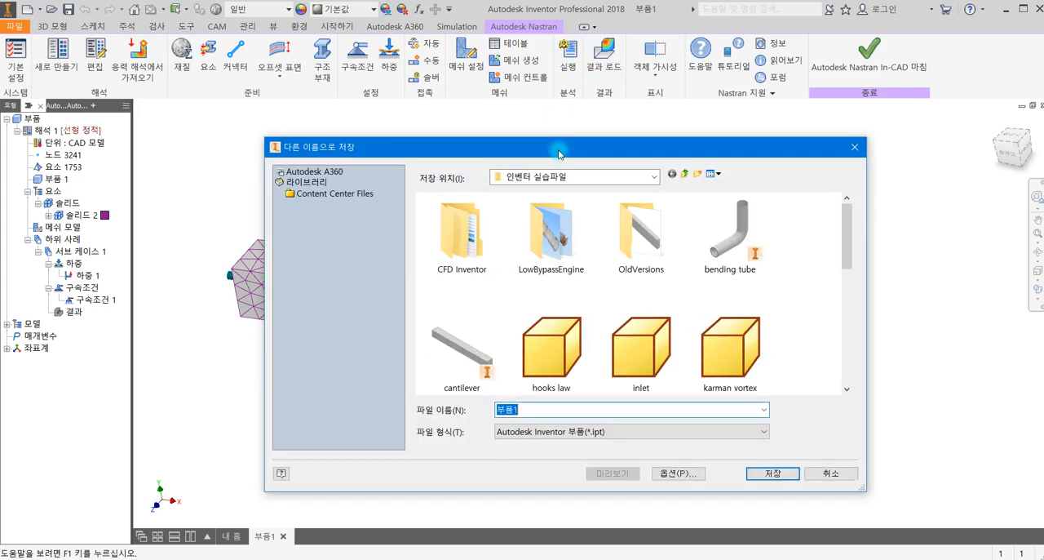
{"action": "left_click", "coordinate": [763, 474]}
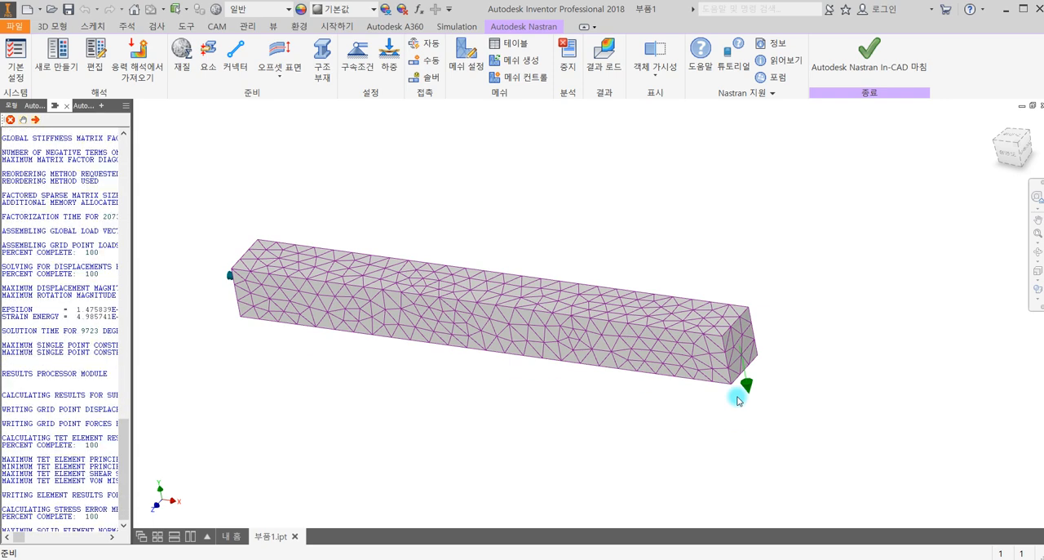
{"action": "left_click", "coordinate": [601, 353]}
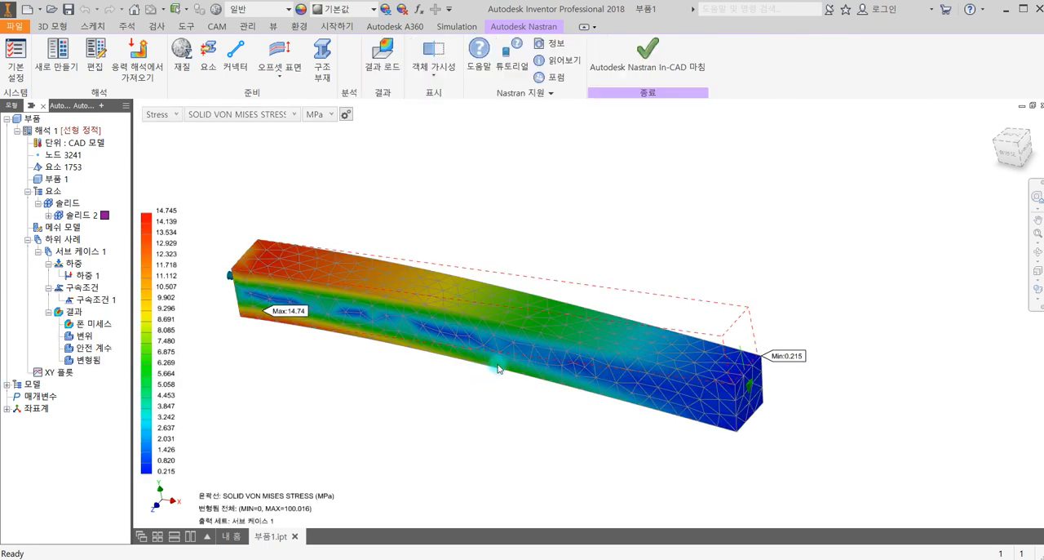
- Examine the von Mises stress contour and deformed shape of the beam, from the fixed end to the loaded end
{"action": "scroll", "coordinate": [458, 369], "scroll_direction": "down", "scroll_amount": 3}
{"action": "scroll", "coordinate": [457, 369], "scroll_direction": "up", "scroll_amount": 2}
{"action": "middle_click_drag", "start_coordinate": [457, 369], "coordinate": [528, 334]}
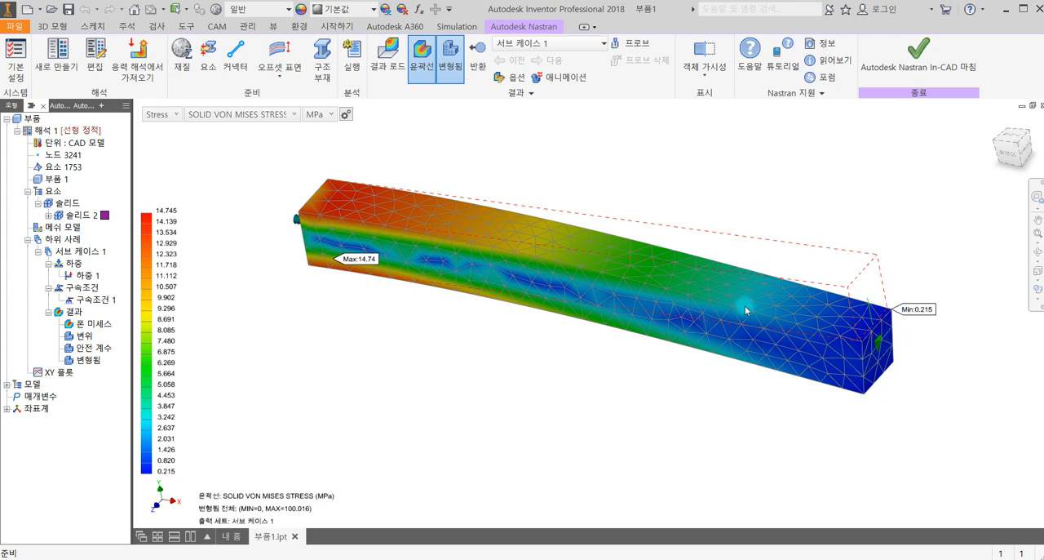
{"action": "scroll", "coordinate": [833, 375], "scroll_direction": "up", "scroll_amount": 2}
{"action": "scroll", "coordinate": [841, 415], "scroll_direction": "down", "scroll_amount": 4}
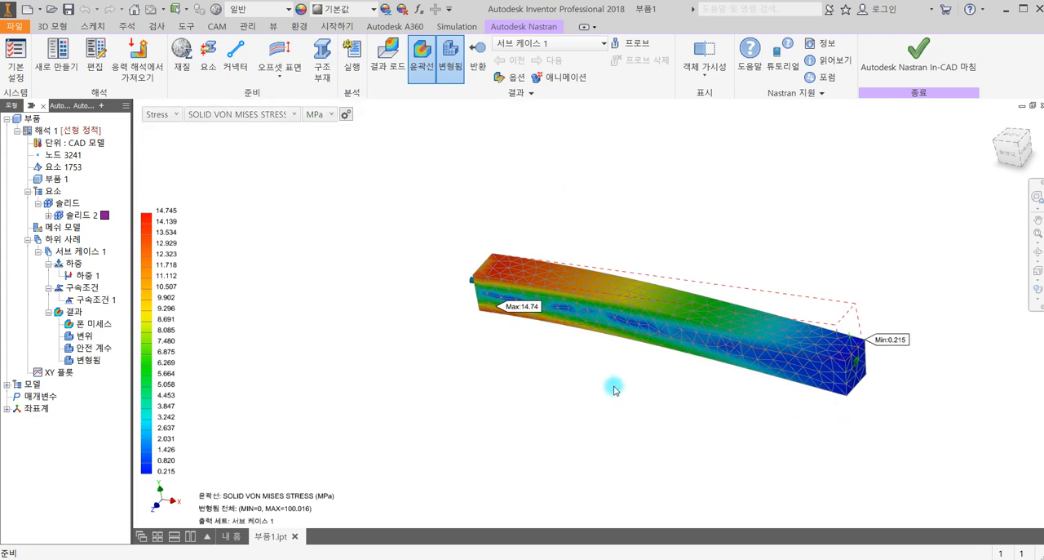
{"action": "scroll", "coordinate": [773, 364], "scroll_direction": "up", "scroll_amount": 3}
{"action": "middle_click_drag", "start_coordinate": [661, 370], "coordinate": [633, 384]}
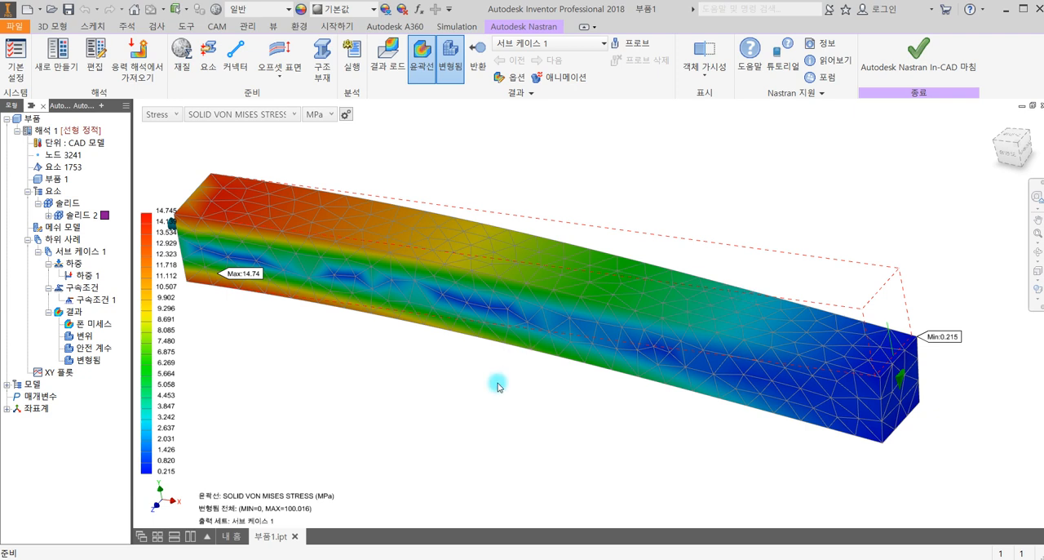
{"action": "middle_click_drag", "start_coordinate": [473, 378], "coordinate": [567, 354]}
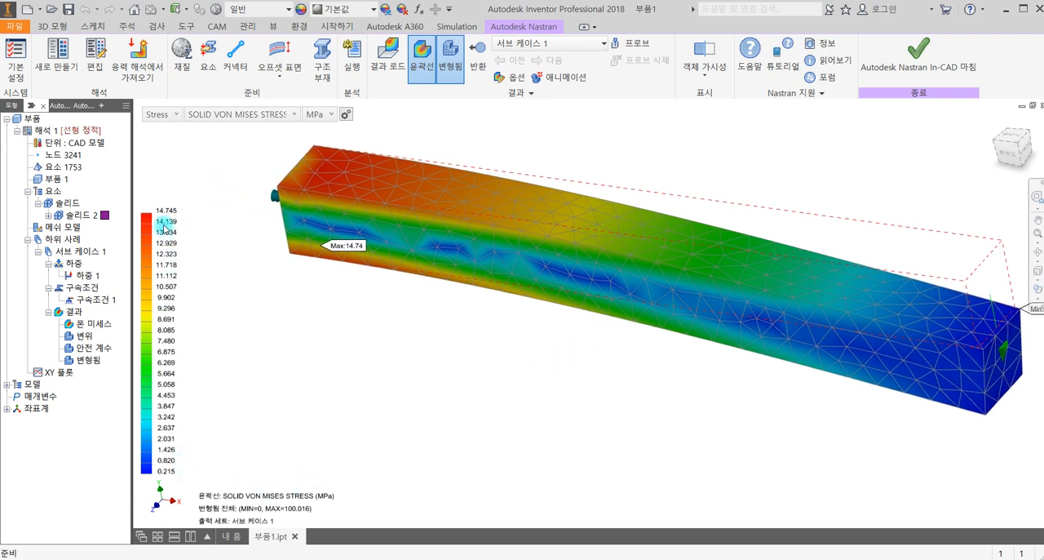
{"action": "middle_click_drag", "start_coordinate": [333, 338], "coordinate": [365, 331]}
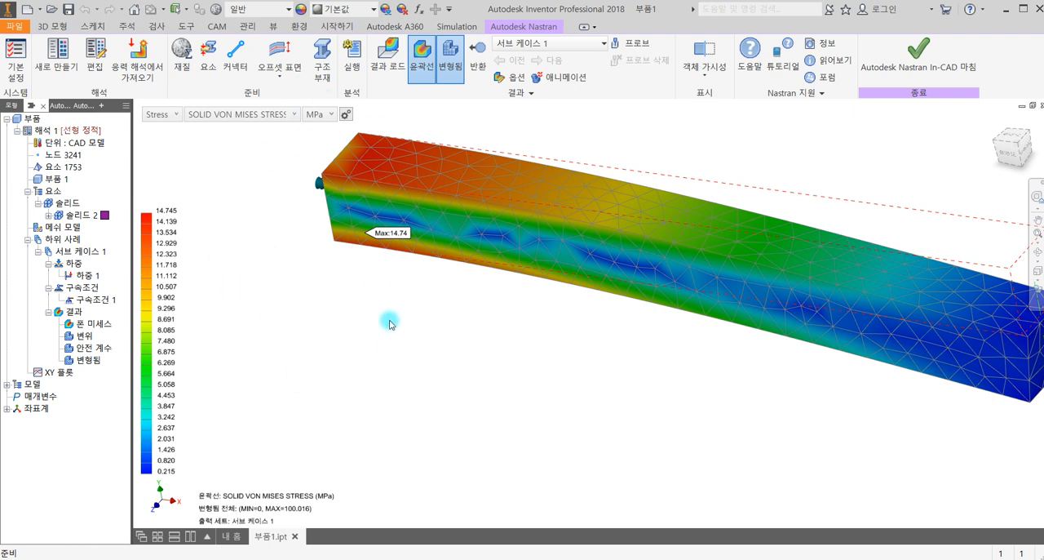
- Review the available solid stress result types, keep SOLID VON MISES STRESS displayed and inspect the maximum stress near the fixed end
{"action": "left_click", "coordinate": [291, 114]}
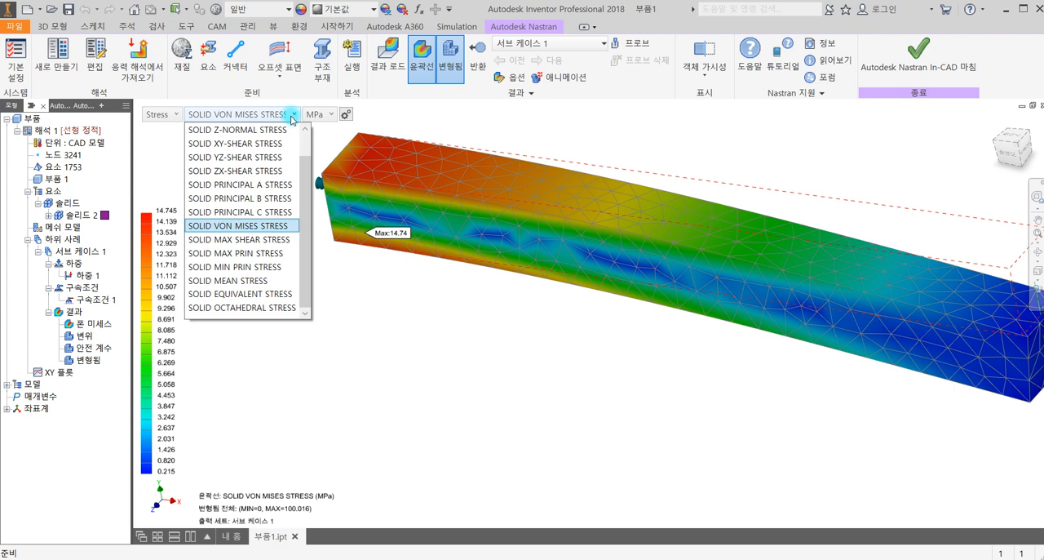
{"action": "left_click", "coordinate": [373, 301]}
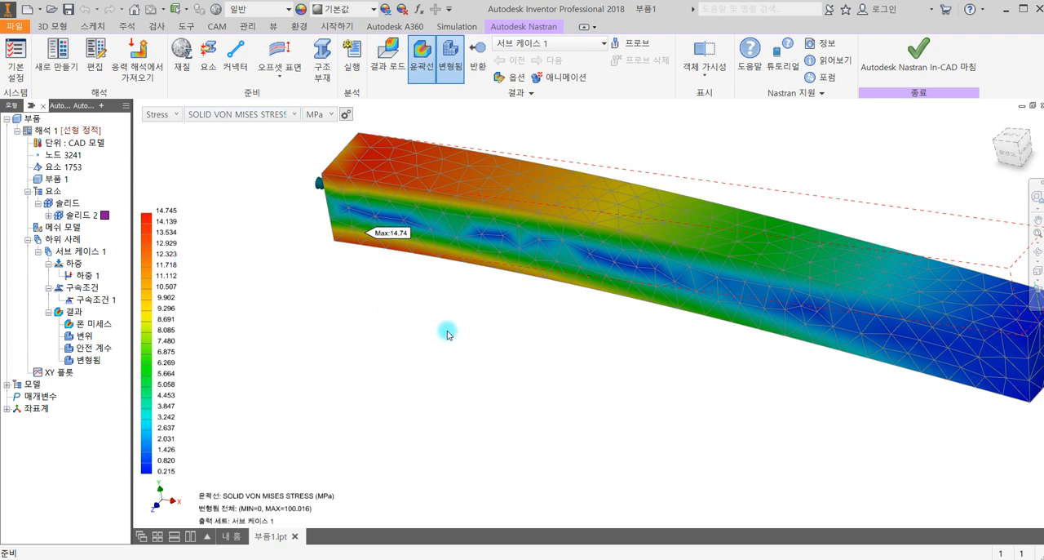
{"action": "middle_click_drag", "start_coordinate": [405, 329], "coordinate": [296, 334]}
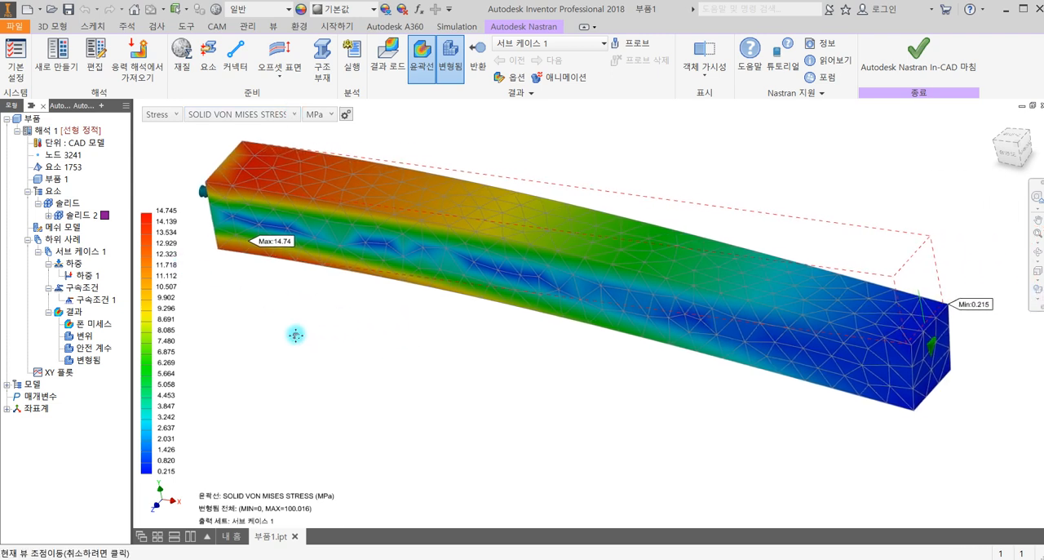
- Examine the maximum von Mises stress location on the underside of the beam near the fixed end from several angles
{"action": "left_click", "coordinate": [270, 262]}
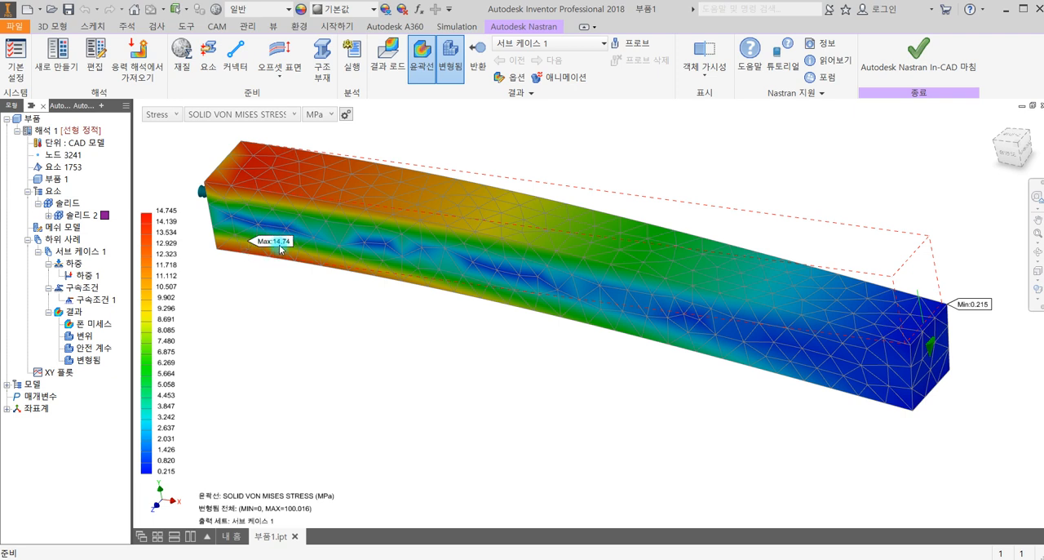
{"action": "left_click", "coordinate": [260, 259]}
{"action": "middle_click_drag", "start_coordinate": [267, 330], "coordinate": [401, 294]}
{"action": "scroll", "coordinate": [208, 256], "scroll_direction": "up", "scroll_amount": 5}
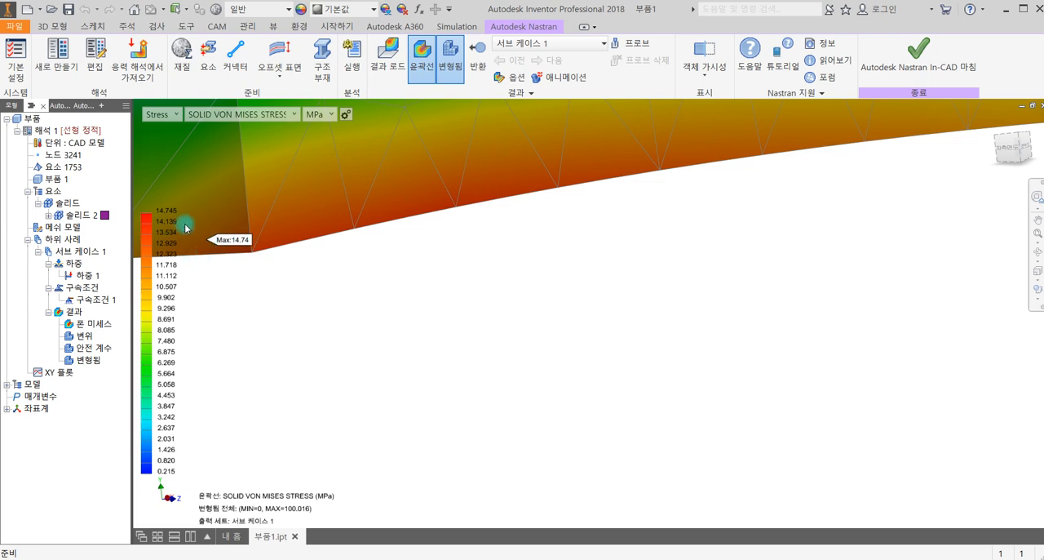
{"action": "scroll", "coordinate": [303, 245], "scroll_direction": "down", "scroll_amount": 5}
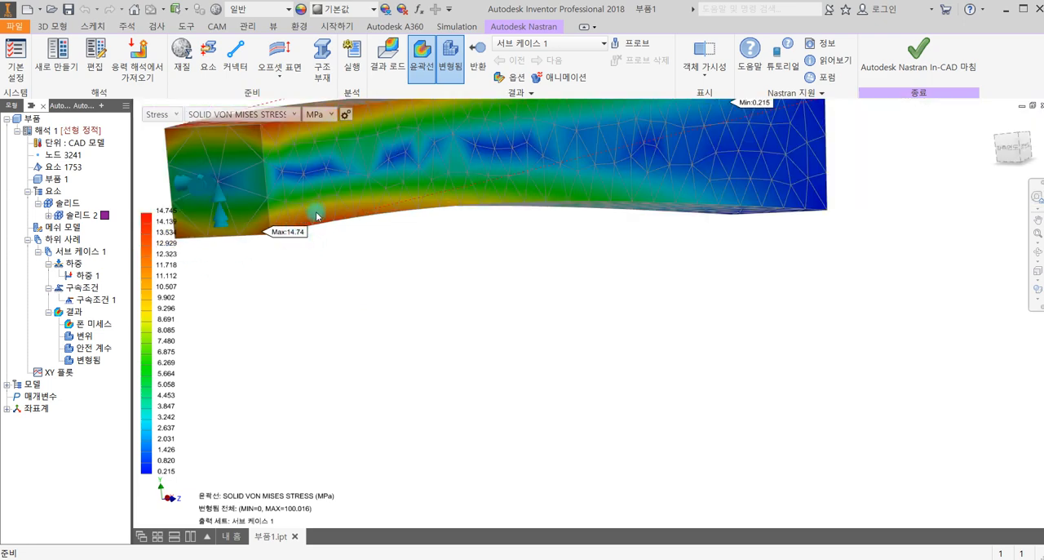
{"action": "middle_click_drag", "start_coordinate": [545, 340], "coordinate": [342, 317], "text": "shift"}
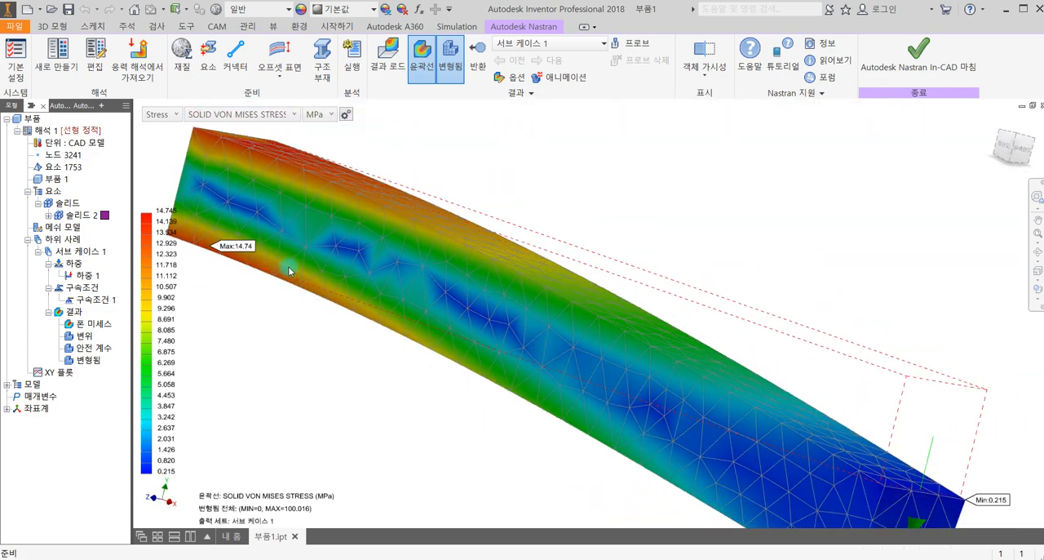
{"action": "middle_click_drag", "start_coordinate": [532, 368], "coordinate": [494, 443], "text": "shift"}
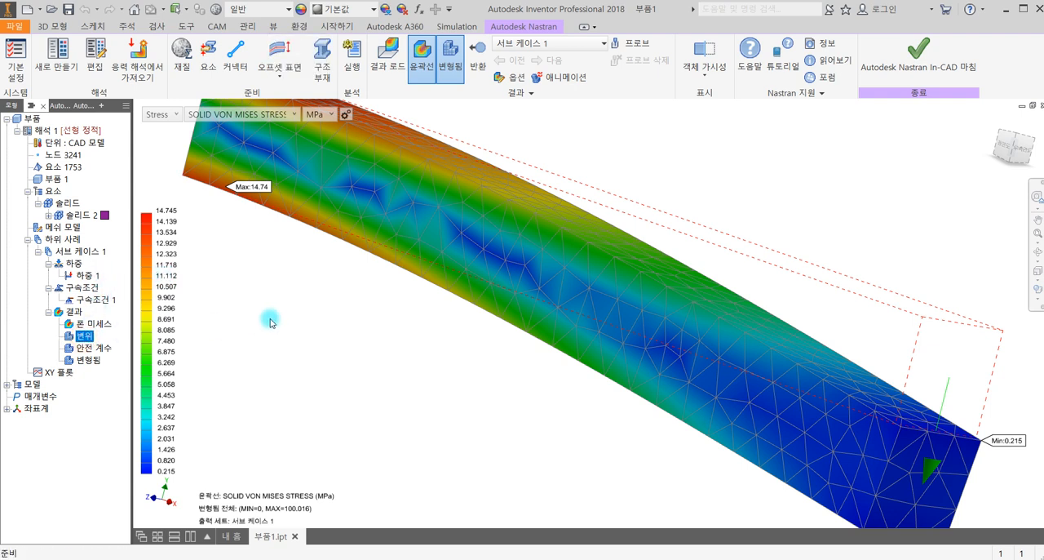
- Display the total displacement contour (변위) on the deformed beam in place of the von Mises stress
{"action": "left_click", "coordinate": [76, 339]}
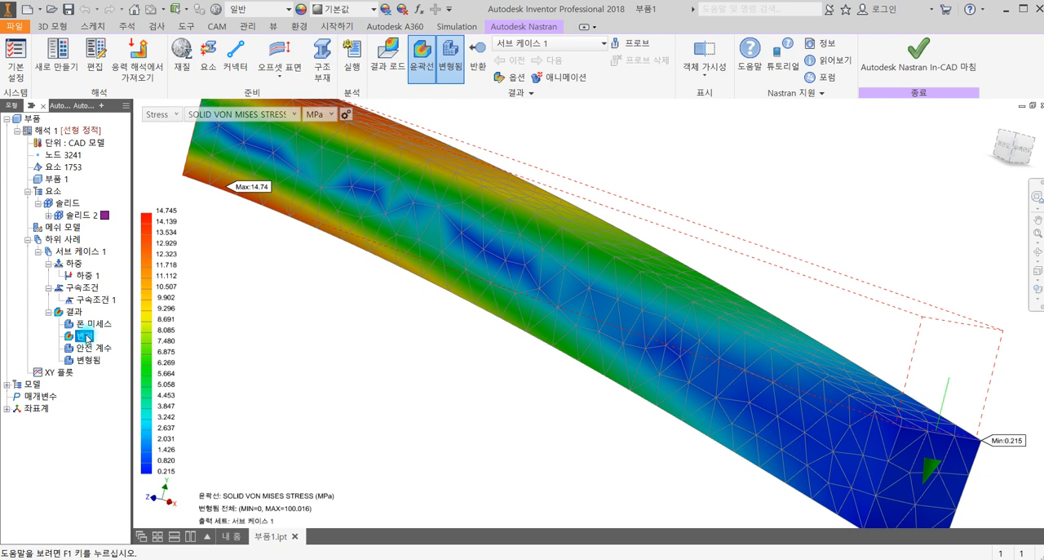
{"action": "right_click", "coordinate": [87, 335]}
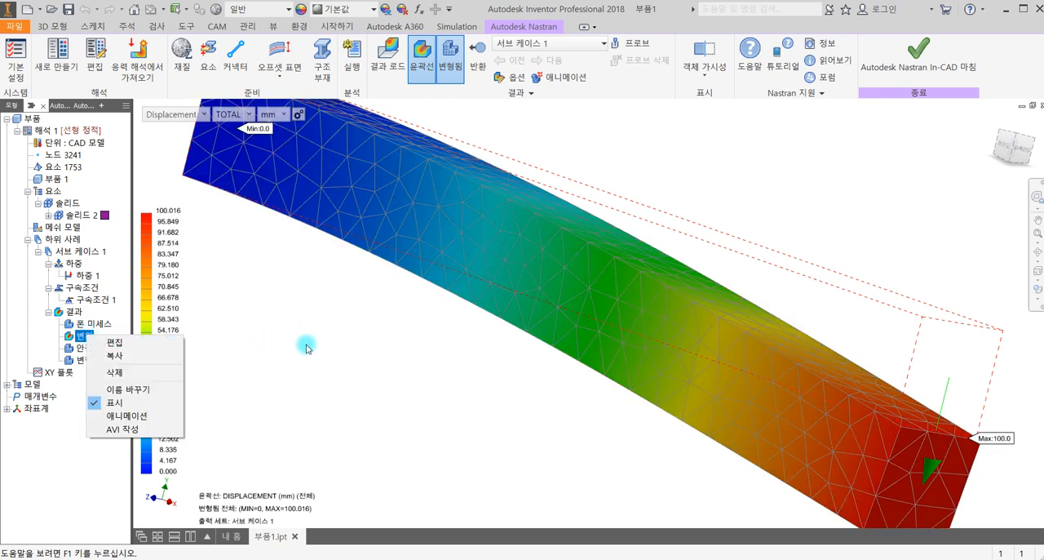
{"action": "left_click", "coordinate": [279, 343]}
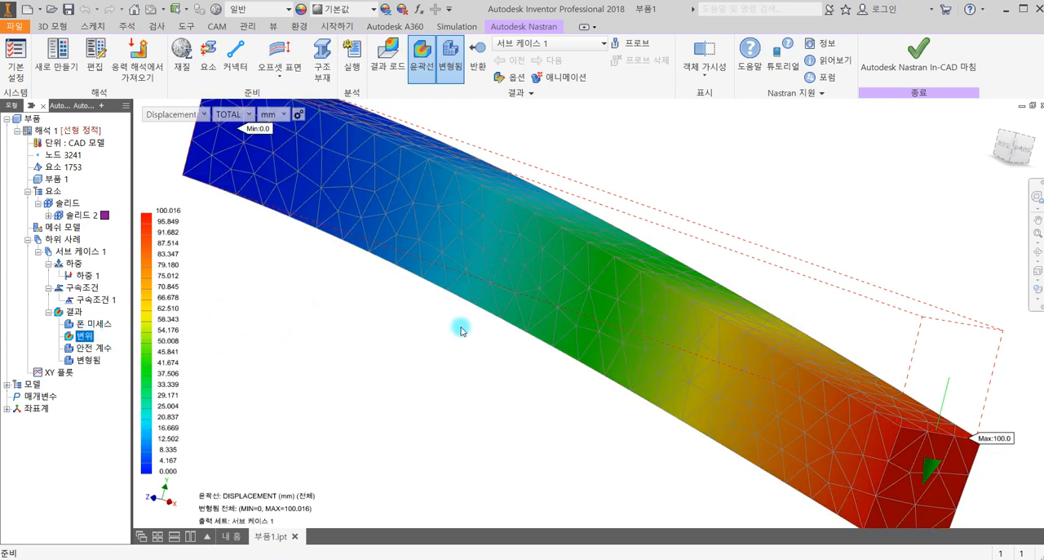
- View the deflected beam from the front and compare its end displacement with the hand calculation in the photo 20190717_204401.jpg
{"action": "scroll", "coordinate": [461, 326], "scroll_direction": "up", "scroll_amount": 3}
{"action": "left_click", "coordinate": [1003, 150]}
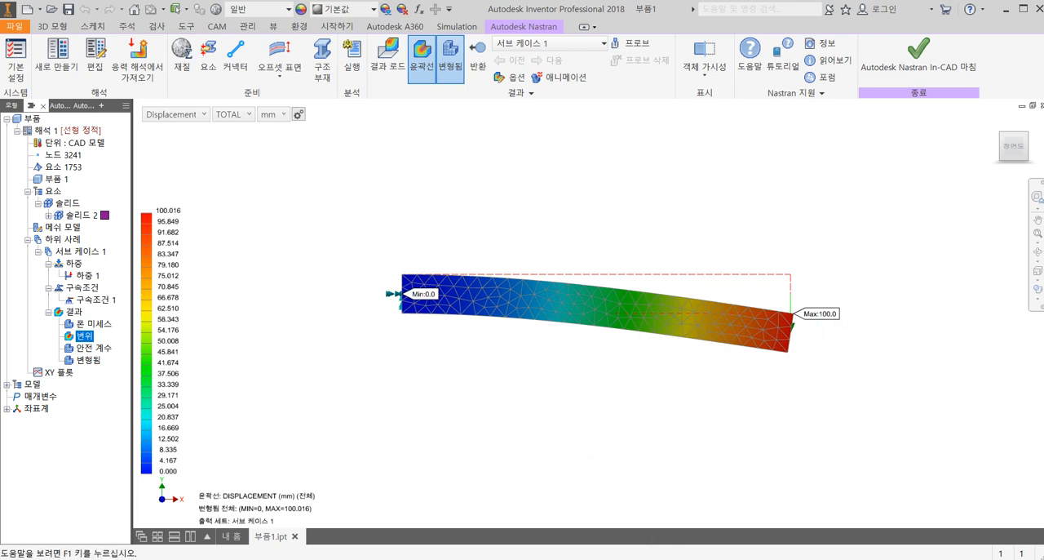
{"action": "key", "text": "alt+Tab"}
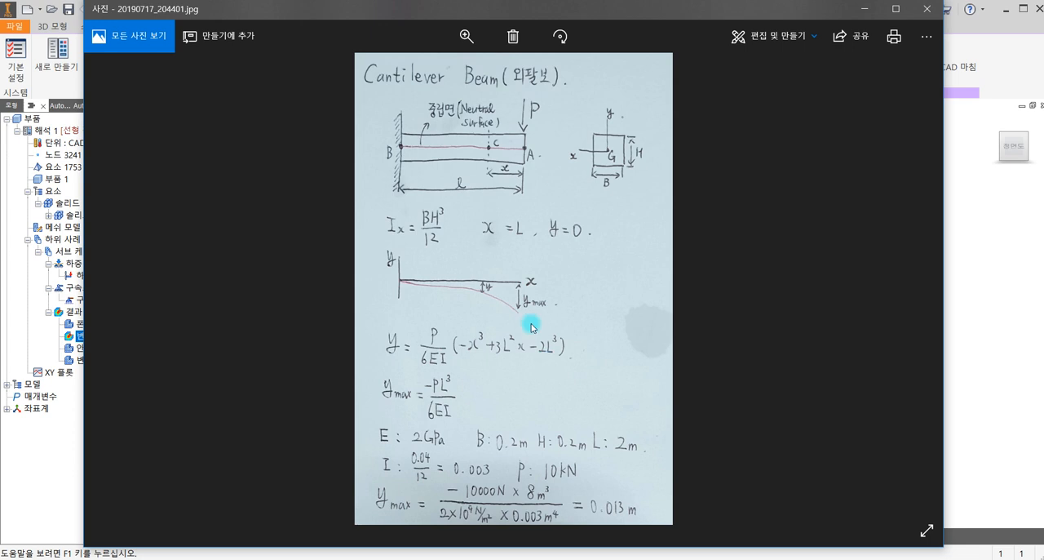
{"action": "left_click", "coordinate": [866, 11]}
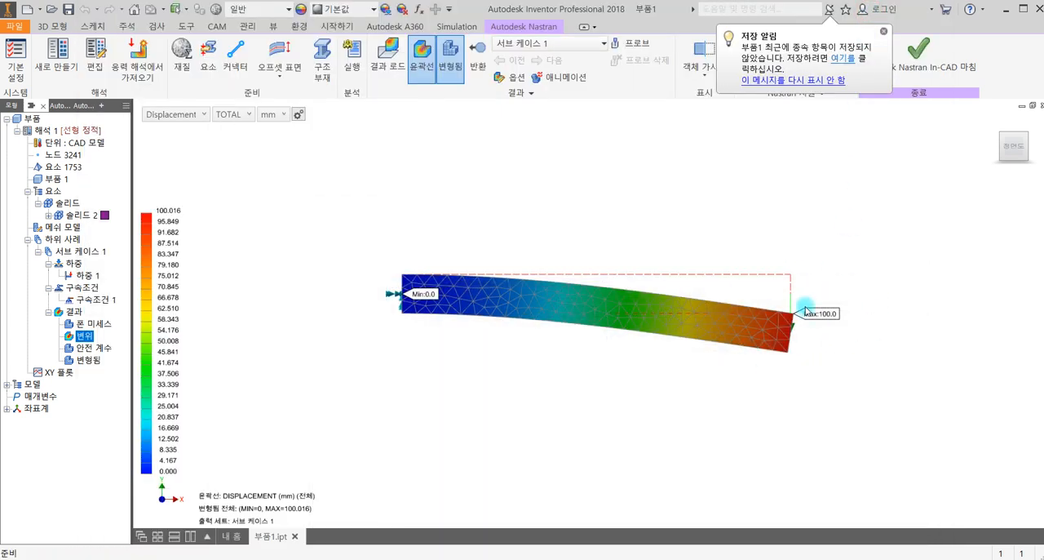
- Play the animation of the displacement result, stop it and look over the undeformed meshed beam
{"action": "left_click", "coordinate": [103, 351]}
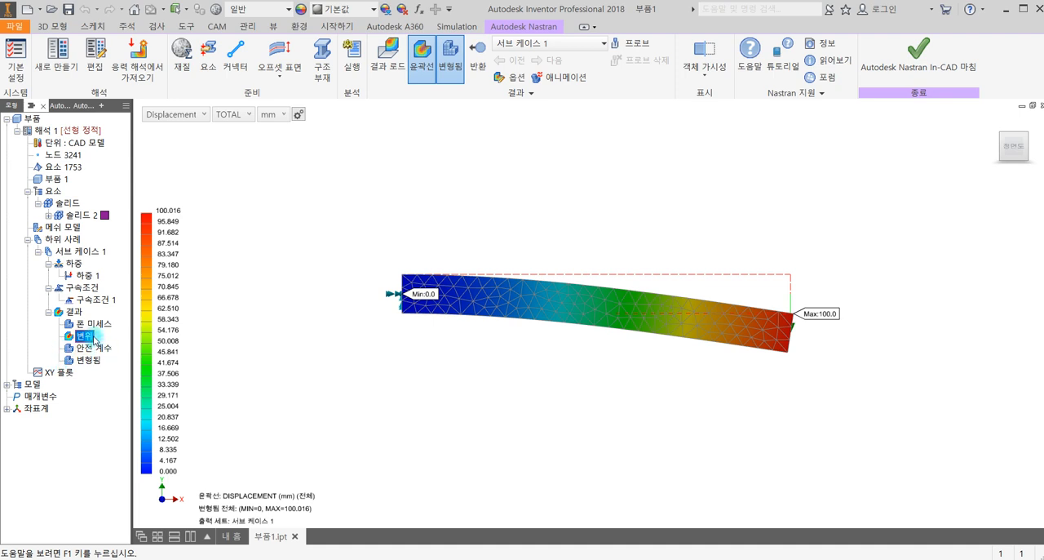
{"action": "right_click", "coordinate": [94, 336]}
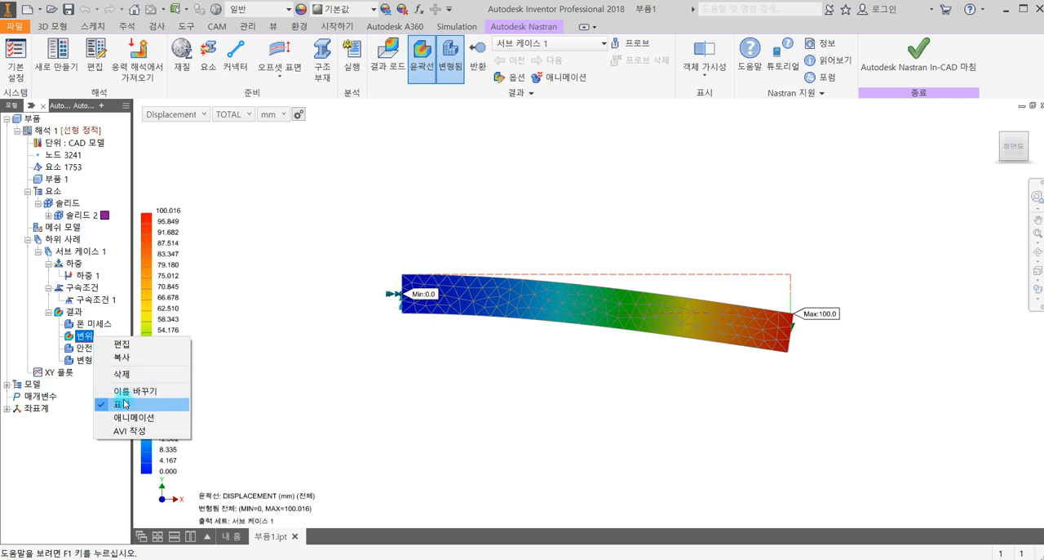
{"action": "left_click", "coordinate": [357, 391]}
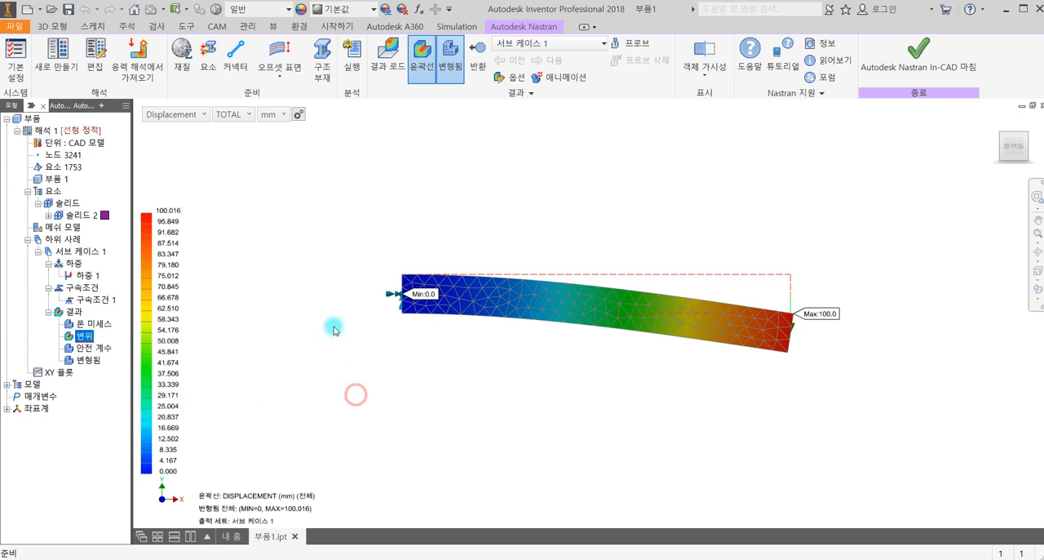
{"action": "left_click", "coordinate": [576, 78]}
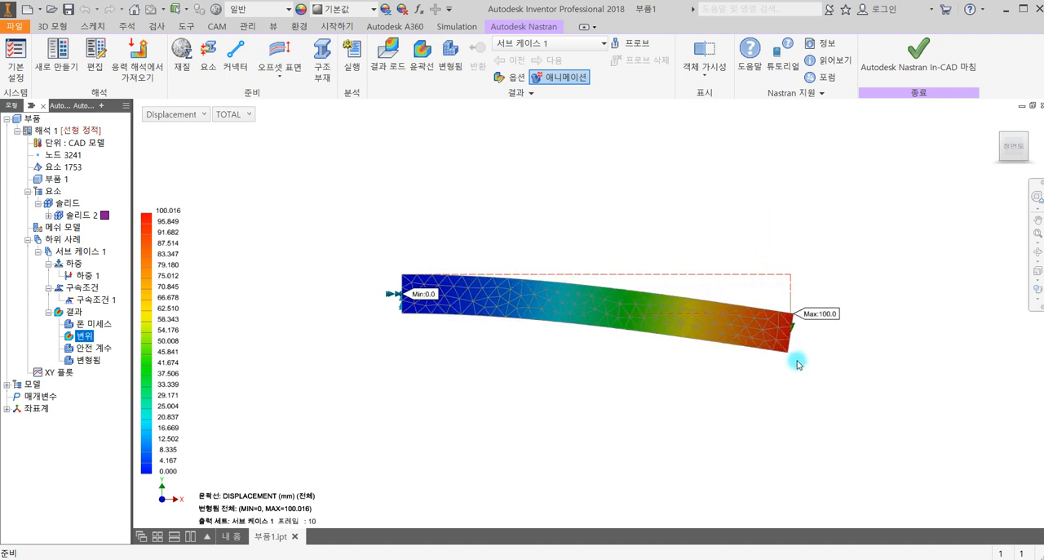
{"action": "left_click", "coordinate": [558, 79]}
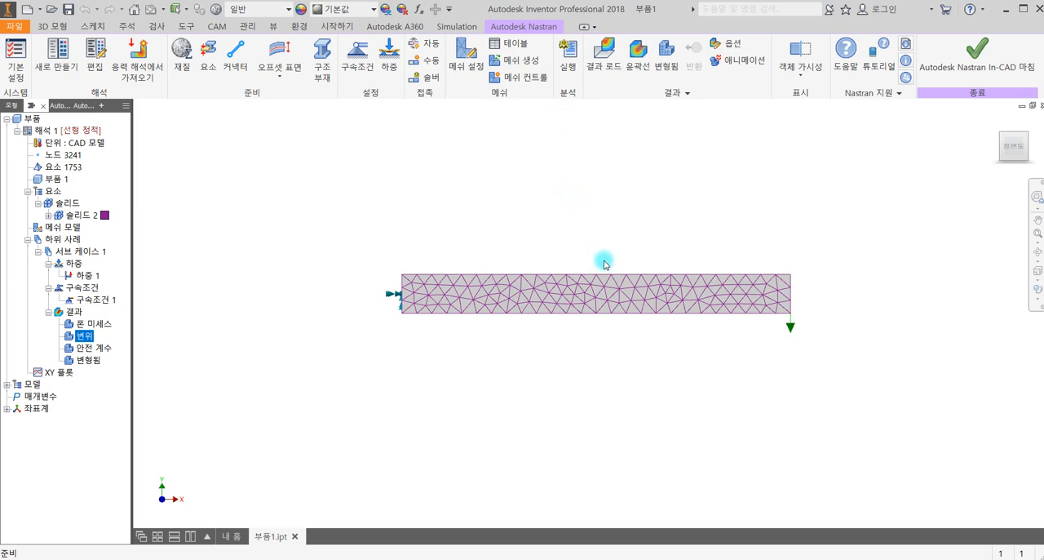
{"action": "middle_click_drag", "start_coordinate": [612, 287], "coordinate": [596, 371], "text": "shift"}
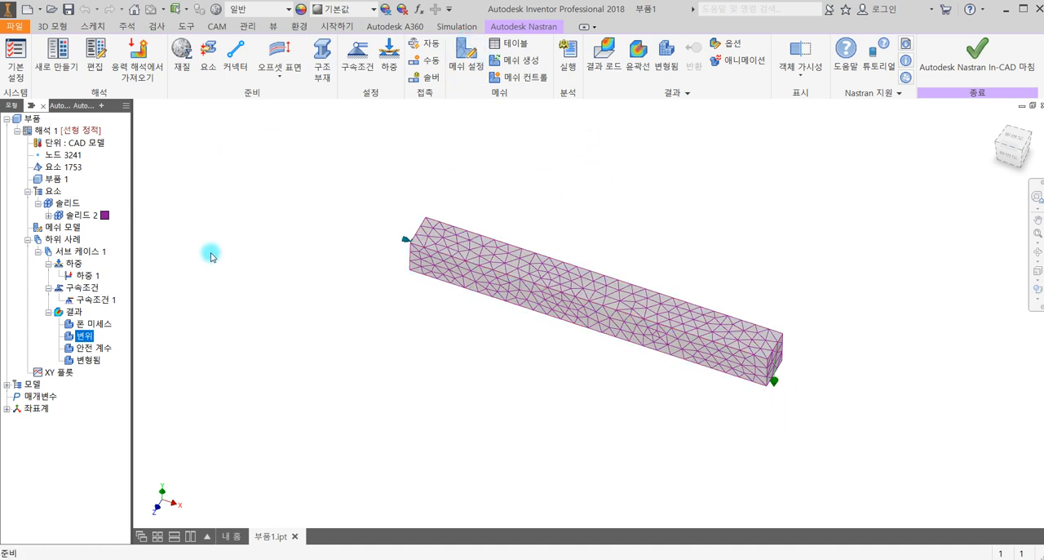
{"action": "left_click", "coordinate": [93, 323]}
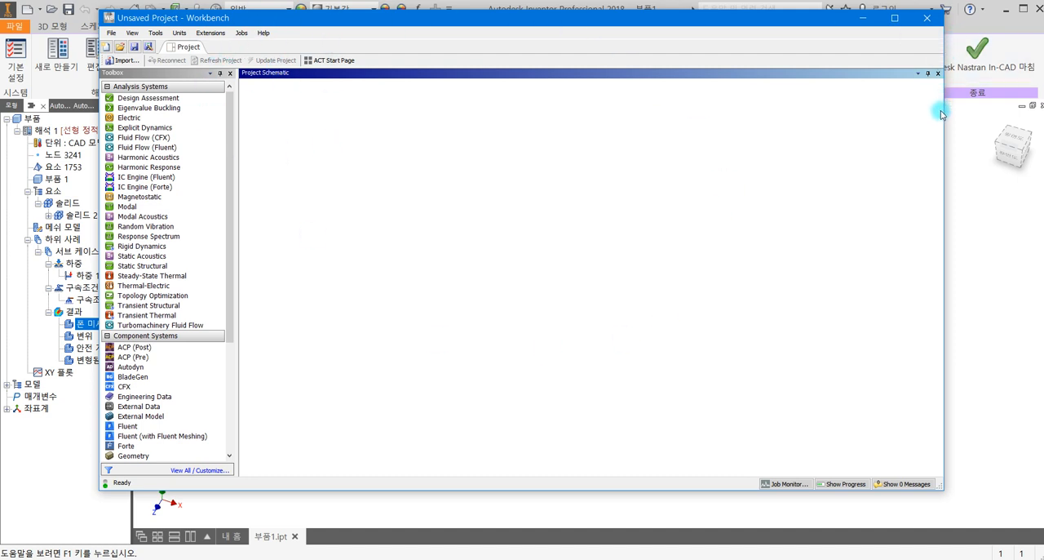
- Switch to Ansys Workbench and enlarge its Unsaved Project window to fill the whole screen
{"action": "left_click_drag", "start_coordinate": [945, 112], "coordinate": [1043, 114]}
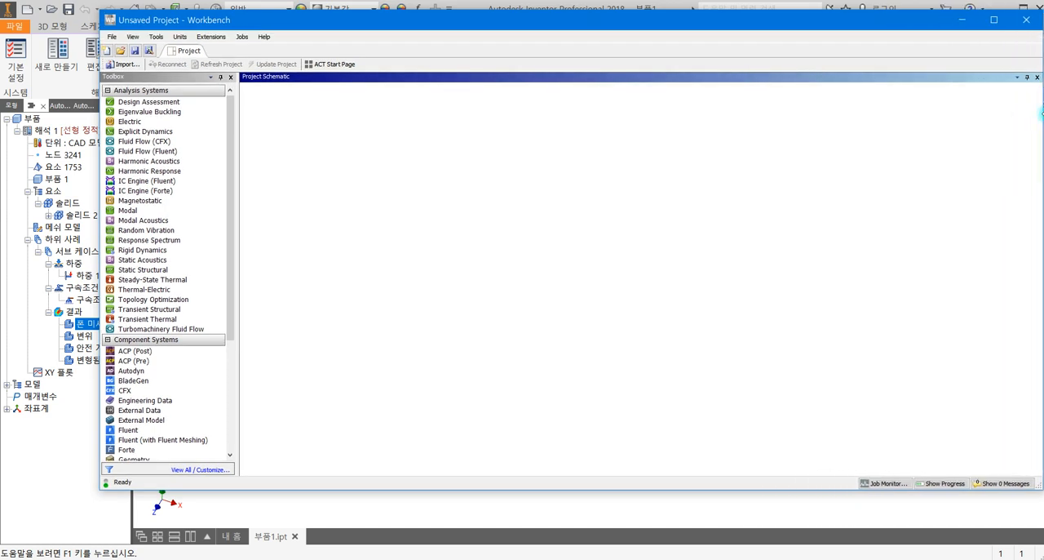
{"action": "left_click_drag", "start_coordinate": [97, 142], "coordinate": [0, 136]}
{"action": "left_click_drag", "start_coordinate": [260, 10], "coordinate": [259, 0]}
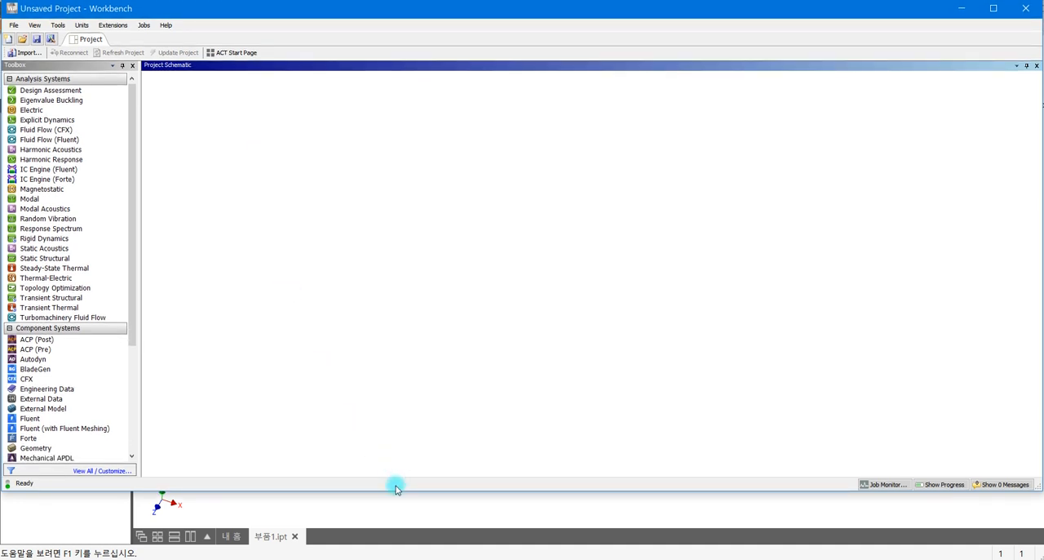
{"action": "left_click_drag", "start_coordinate": [397, 493], "coordinate": [400, 556]}
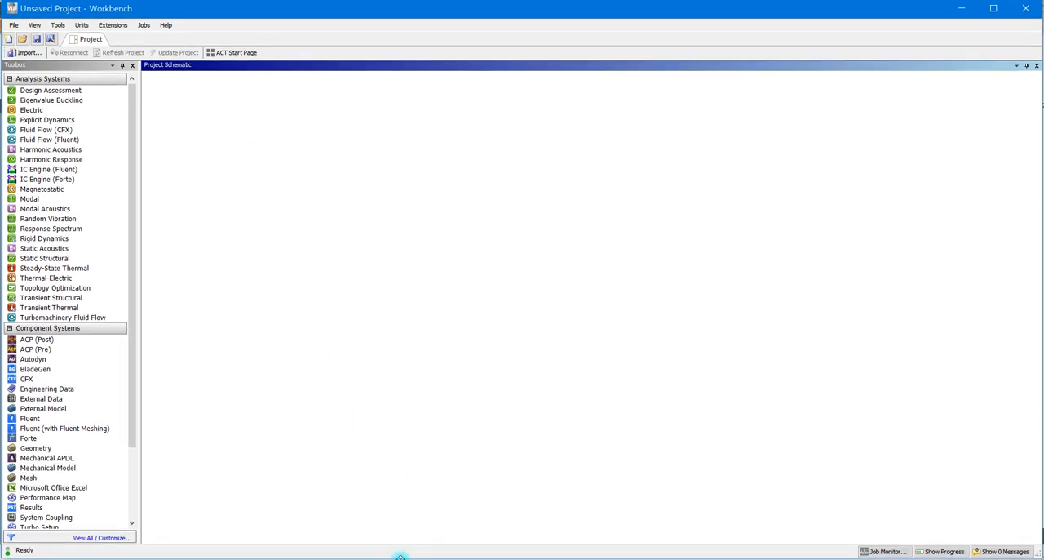
- Review the available project unit systems, keeping Metric (kg,m,s,°C,A,N,V) with values displayed as defined
{"action": "left_click", "coordinate": [86, 25]}
{"action": "left_click", "coordinate": [324, 79]}
{"action": "left_click", "coordinate": [98, 28]}
{"action": "left_click", "coordinate": [81, 25]}
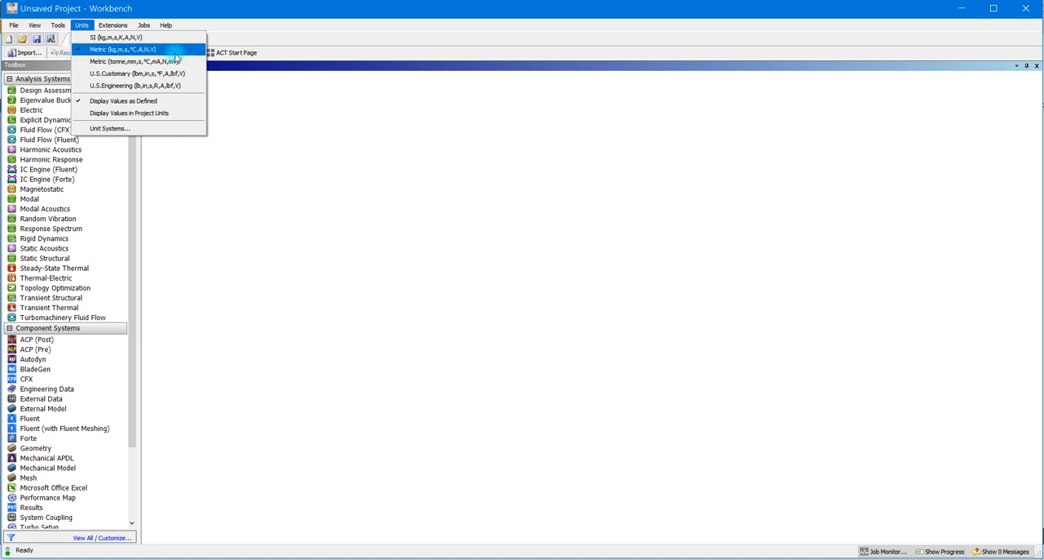
{"action": "left_click", "coordinate": [313, 129]}
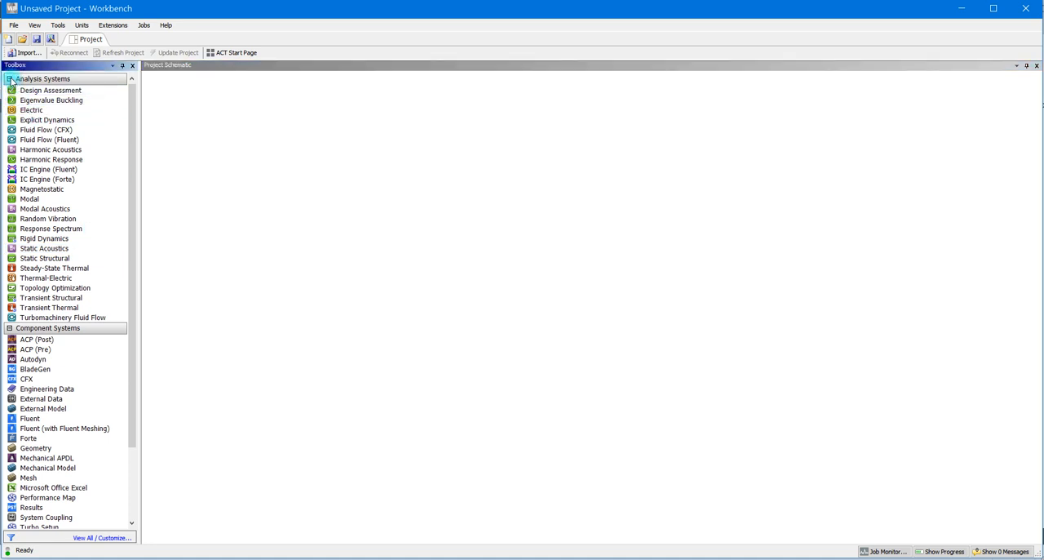
- Expand the Custom Systems group and collapse Component Systems in the Toolbox, keeping Analysis Systems expanded
{"action": "left_click", "coordinate": [9, 79]}
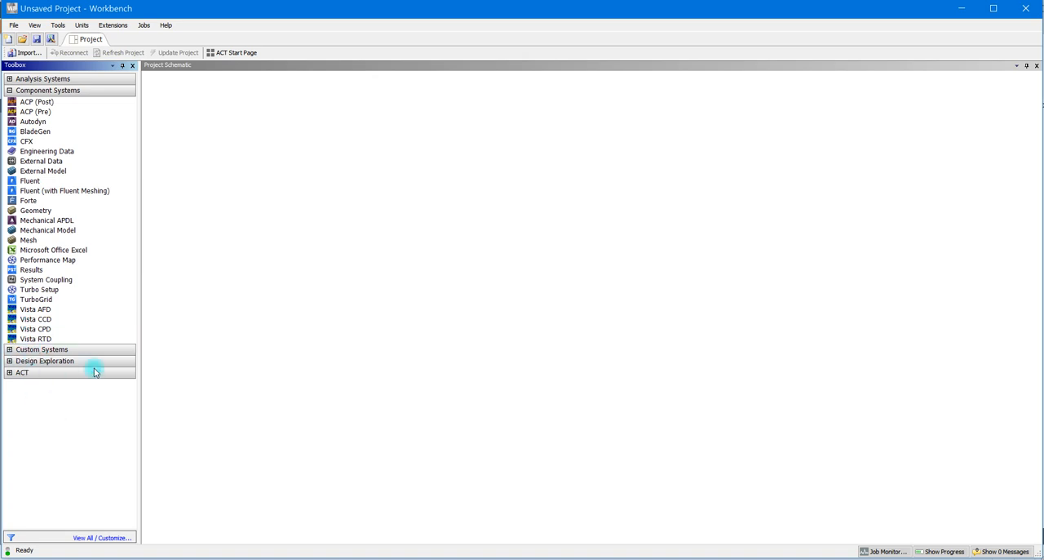
{"action": "left_click", "coordinate": [9, 349]}
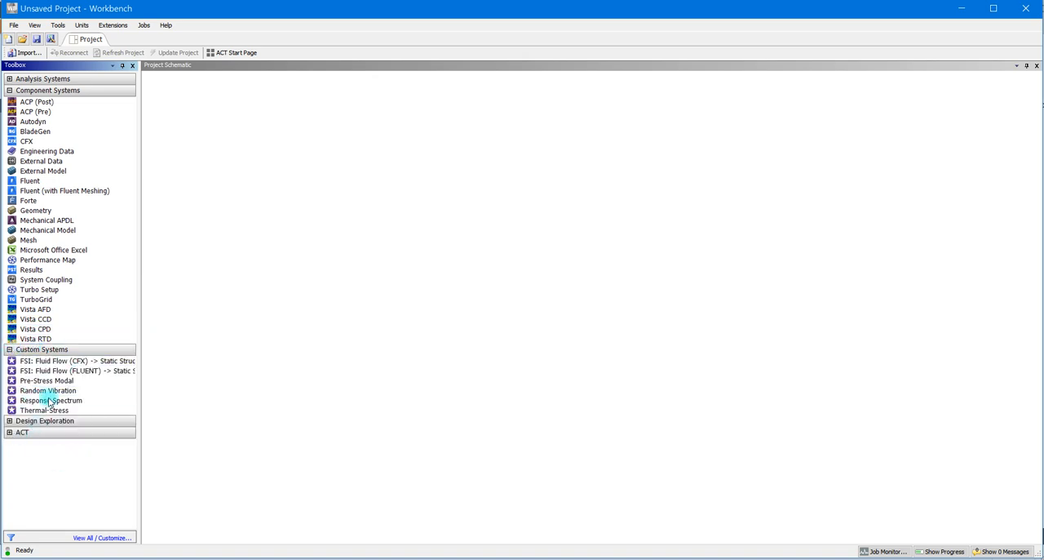
{"action": "left_click", "coordinate": [10, 79]}
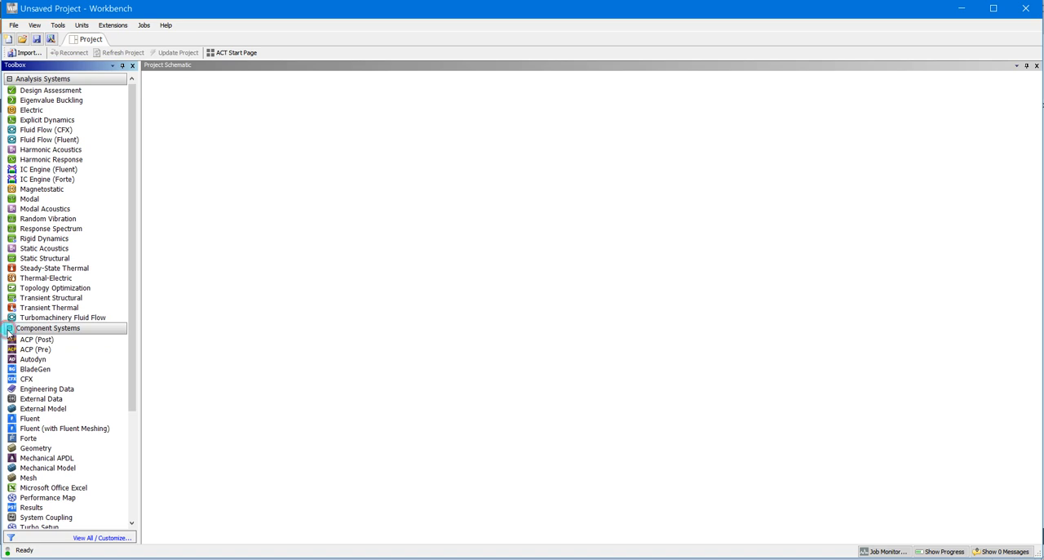
{"action": "left_click", "coordinate": [10, 328]}
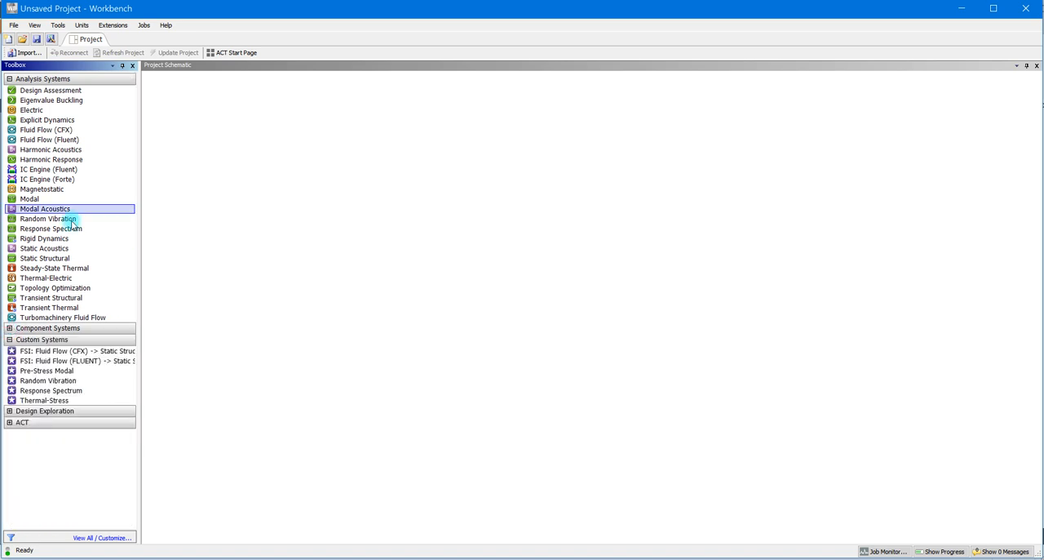
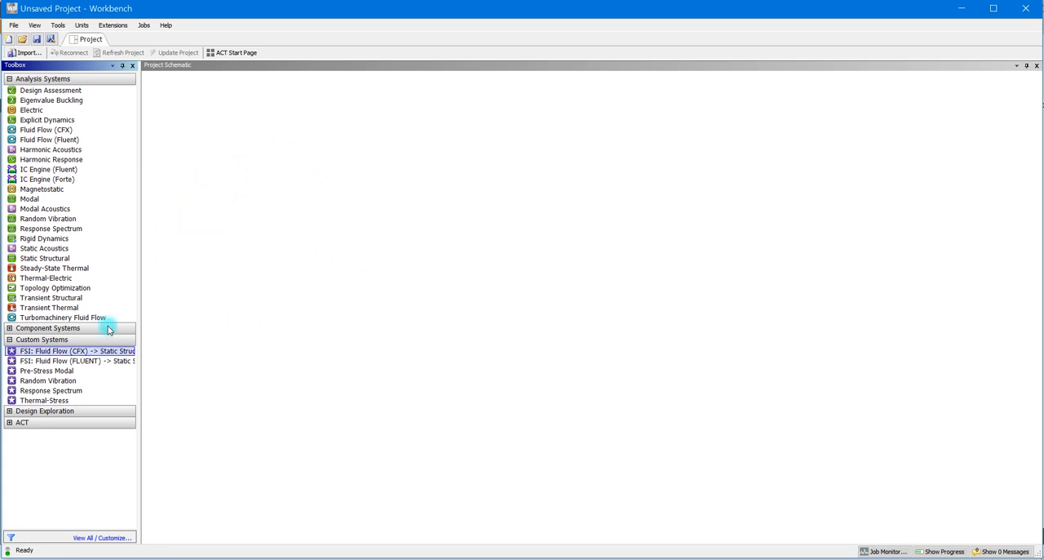
- Switch to Inventor, finish the Nastran In-CAD environment to return to the plain beam part, and go back to Ansys Workbench
{"action": "left_click", "coordinate": [42, 291]}
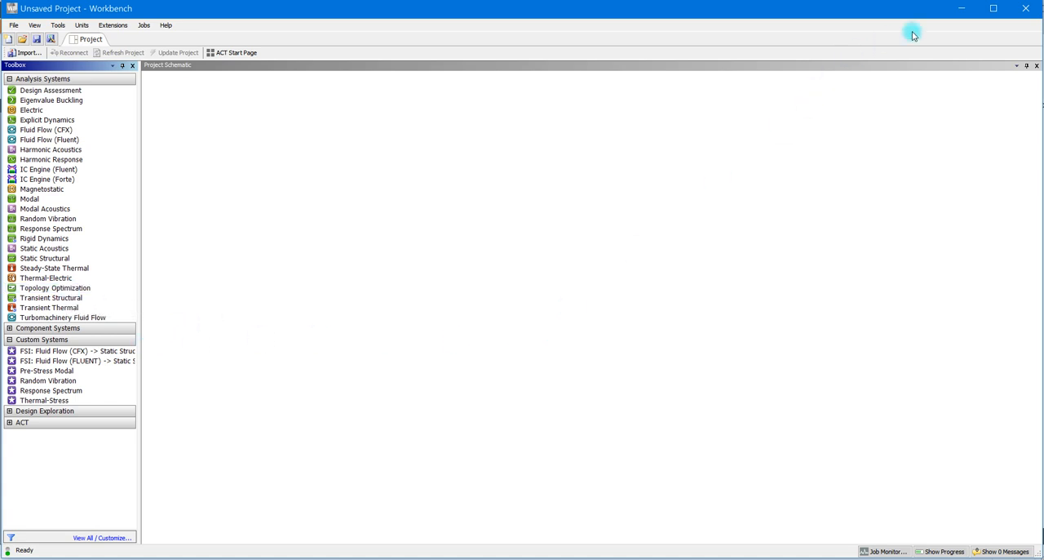
{"action": "left_click", "coordinate": [954, 10]}
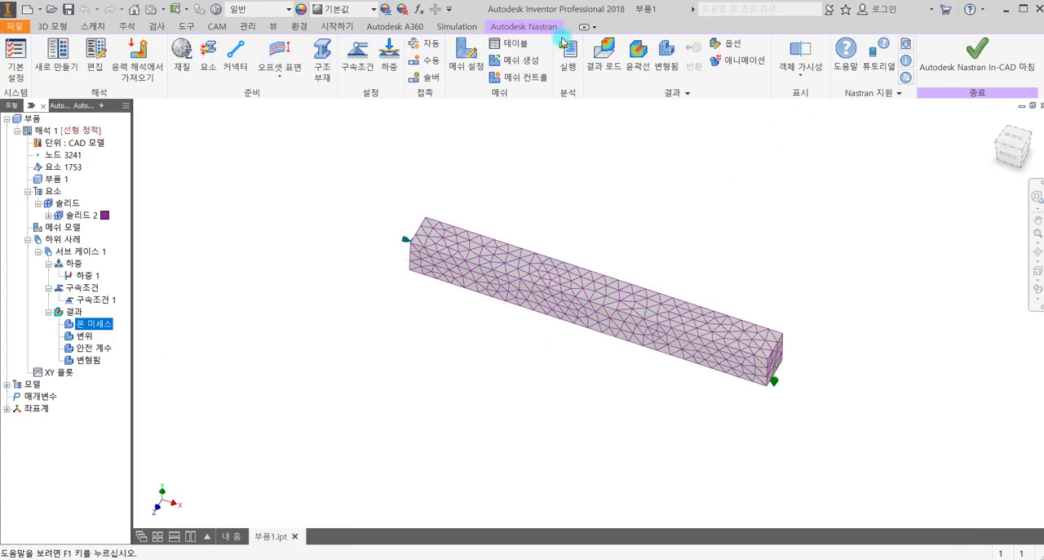
{"action": "left_click", "coordinate": [947, 51]}
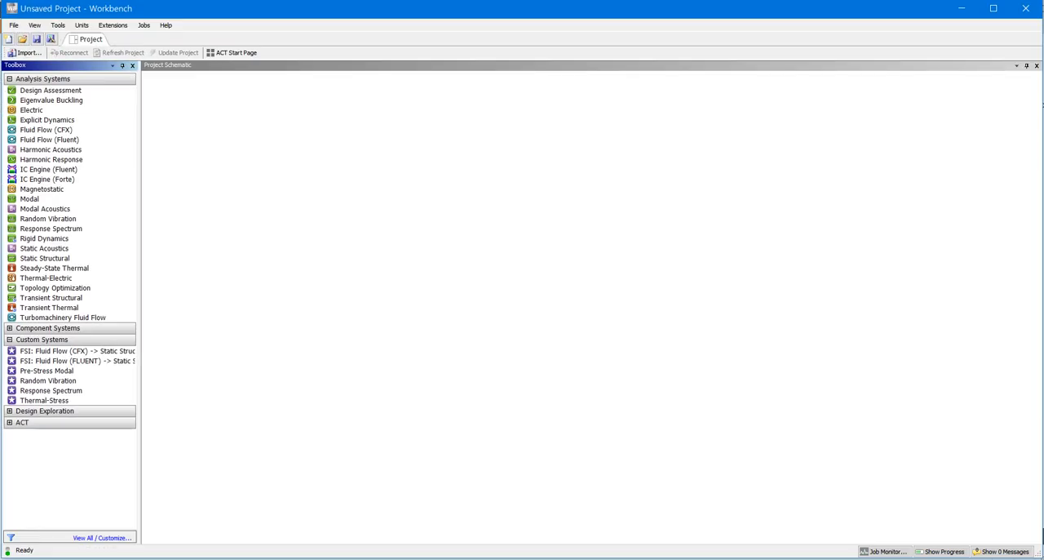
{"action": "left_click", "coordinate": [81, 150]}
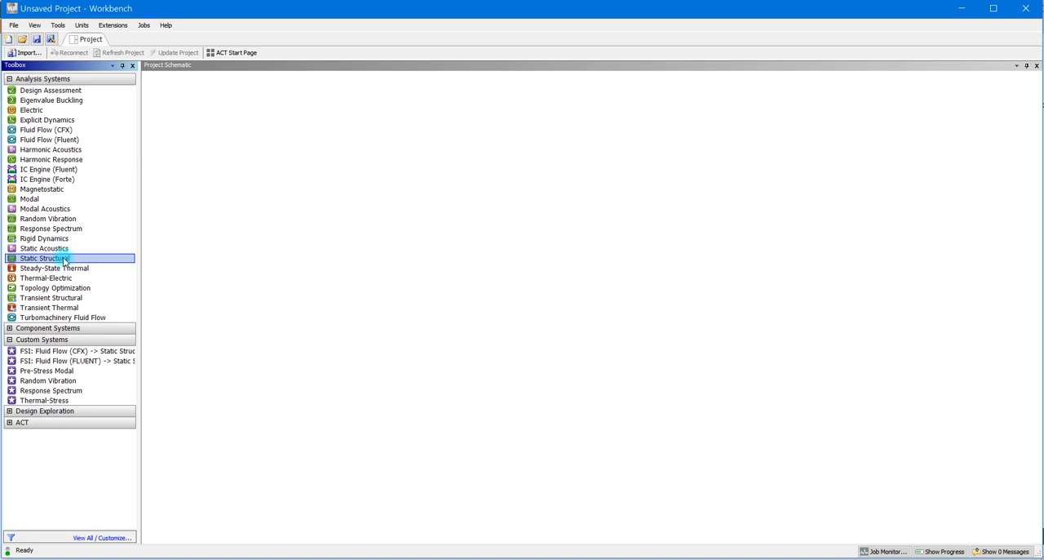
- Create a standalone Static Structural system in the Project Schematic and open its Engineering Data for editing
{"action": "left_click_drag", "start_coordinate": [63, 261], "coordinate": [182, 135]}
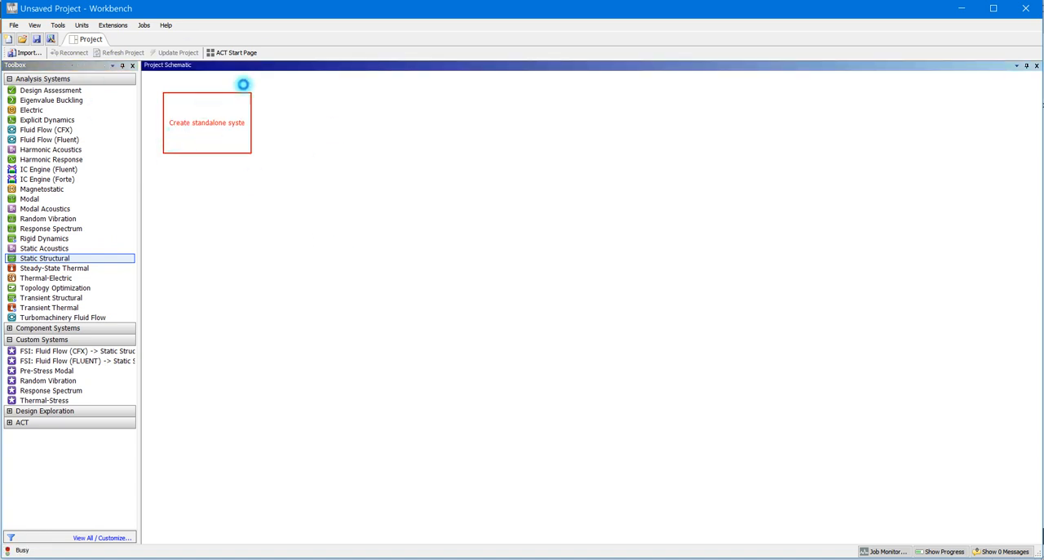
{"action": "left_click_drag", "start_coordinate": [171, 128], "coordinate": [171, 127]}
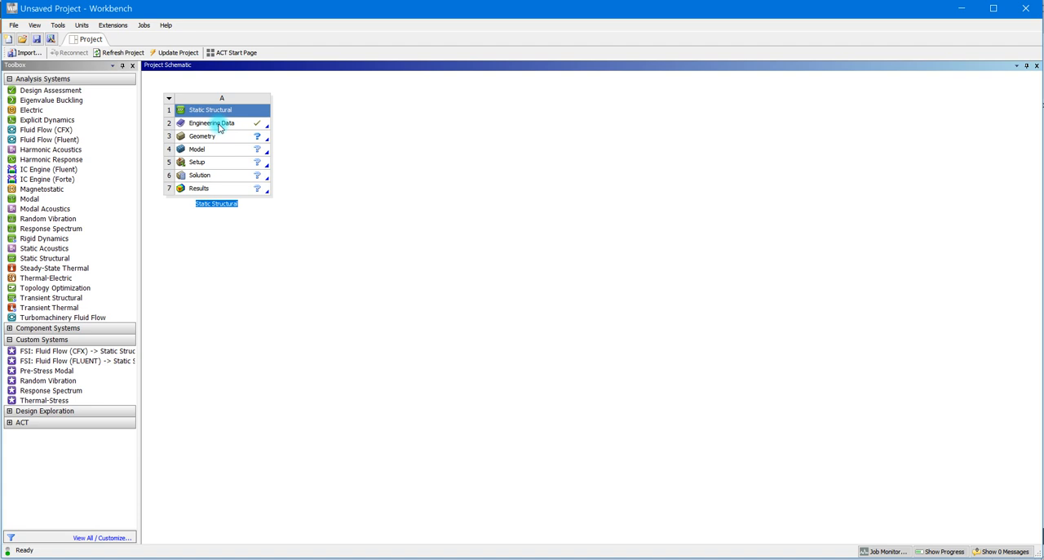
{"action": "left_click", "coordinate": [218, 126]}
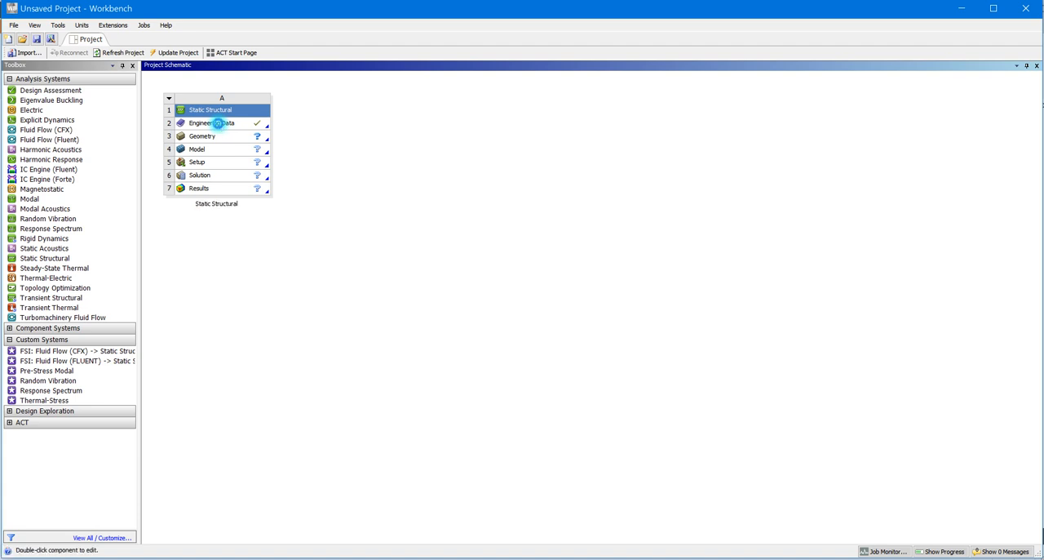
{"action": "right_click", "coordinate": [219, 126]}
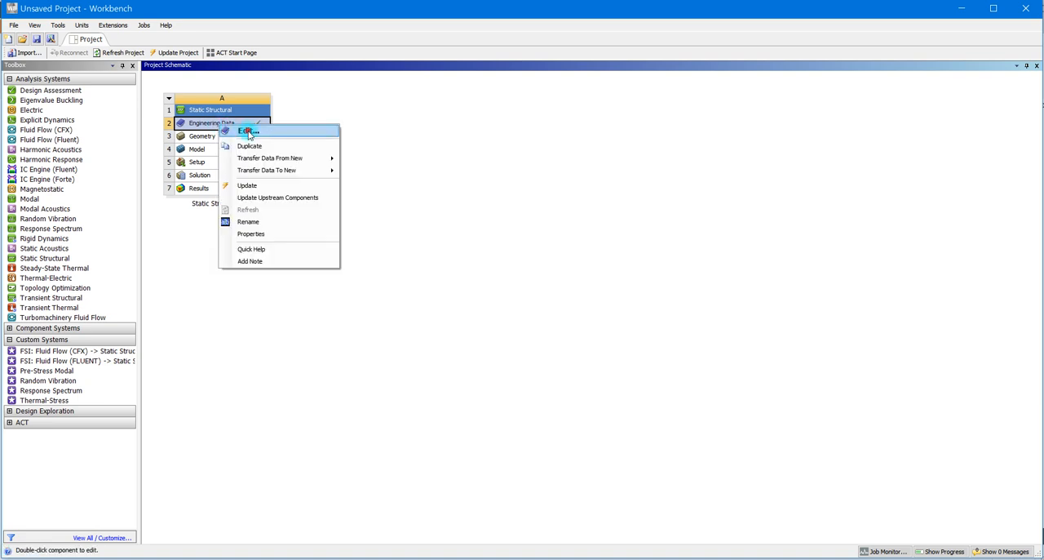
{"action": "left_click", "coordinate": [248, 131]}
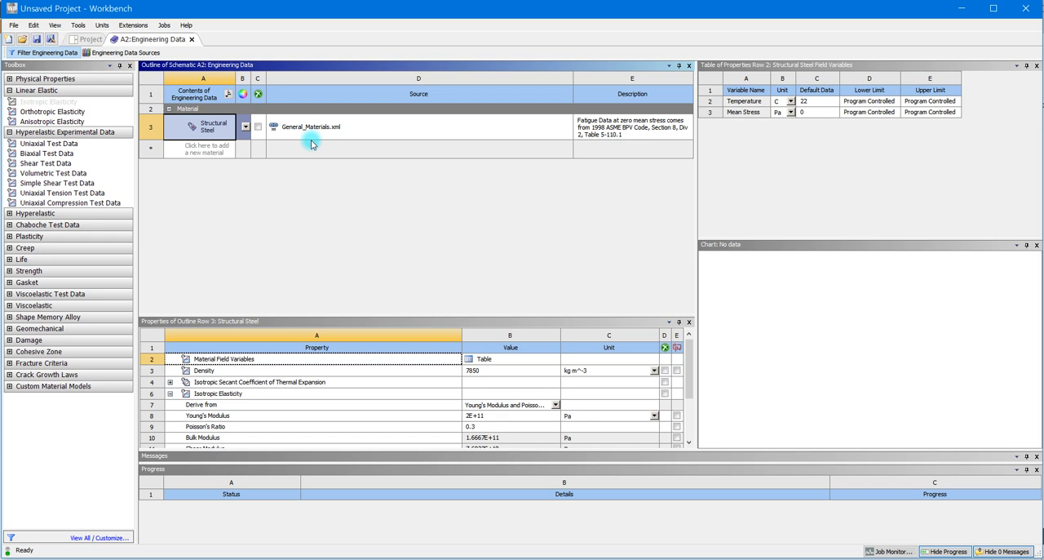
- Look into the Engineering Data Sources, return to the material outline and add a new material named user
{"action": "left_click", "coordinate": [127, 53]}
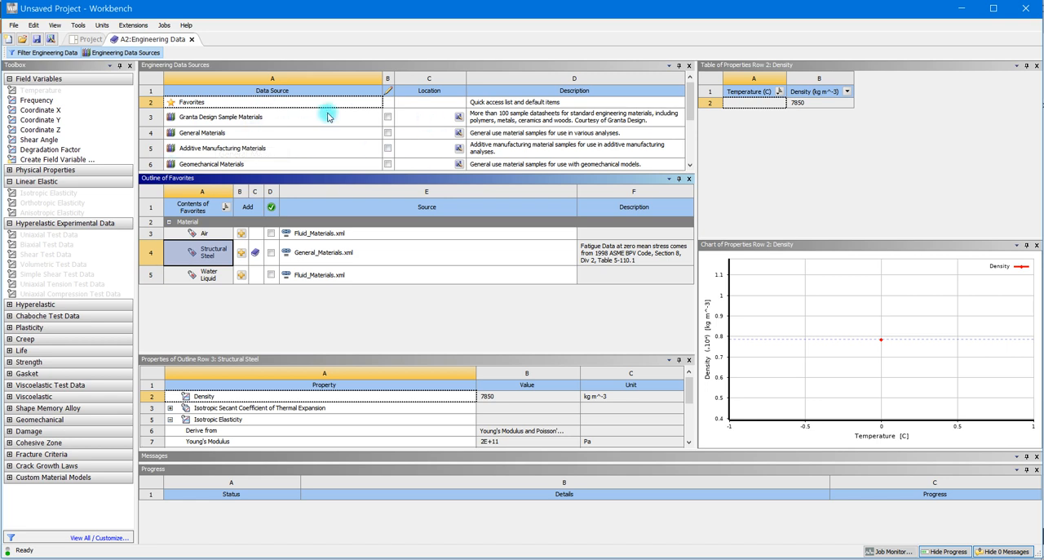
{"action": "left_click", "coordinate": [127, 54]}
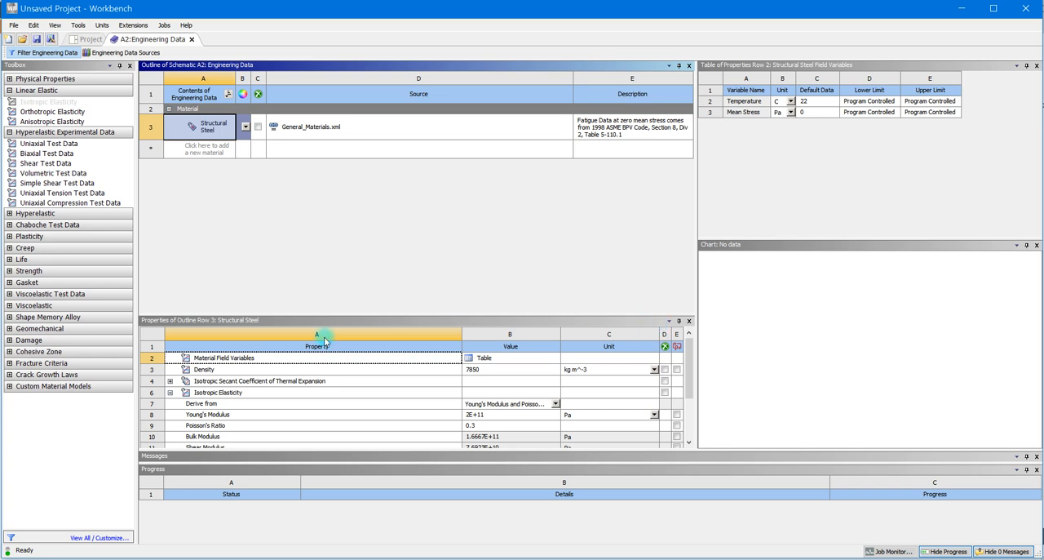
{"action": "left_click", "coordinate": [210, 152]}
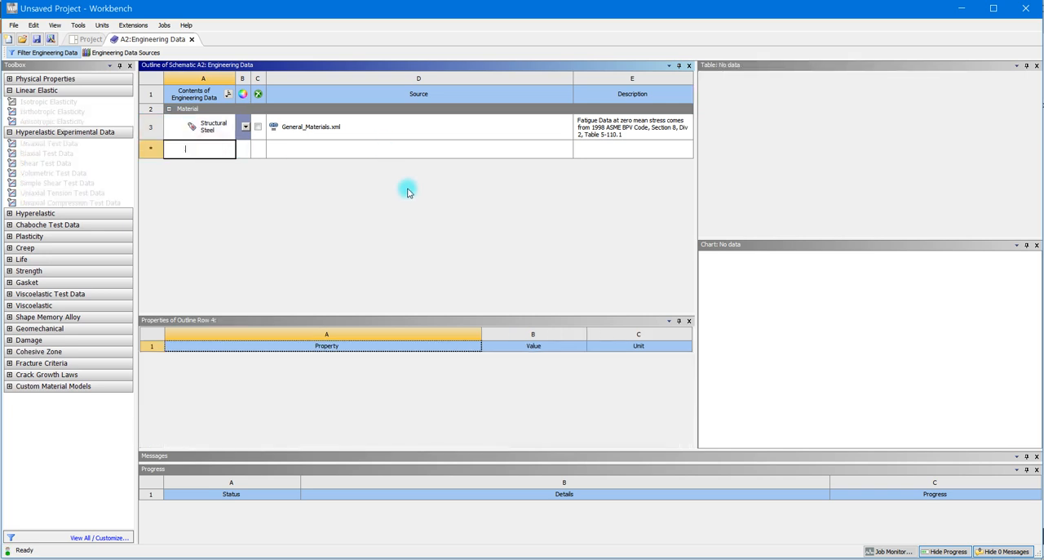
{"action": "type", "text": "user"}
{"action": "left_click", "coordinate": [408, 191]}
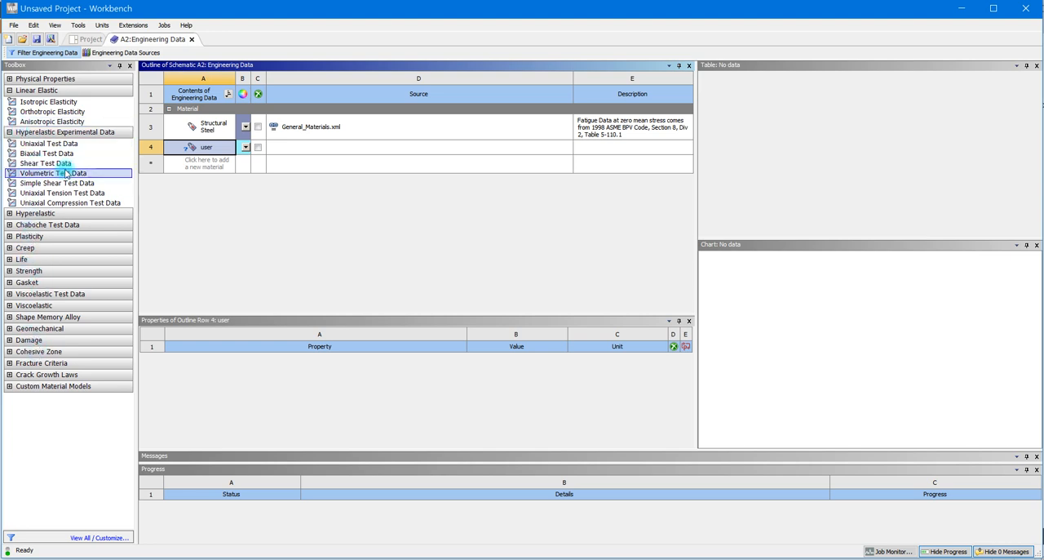
- Add Isotropic Elasticity to the user material and set its Young's Modulus unit to MPa
{"action": "left_click", "coordinate": [53, 102]}
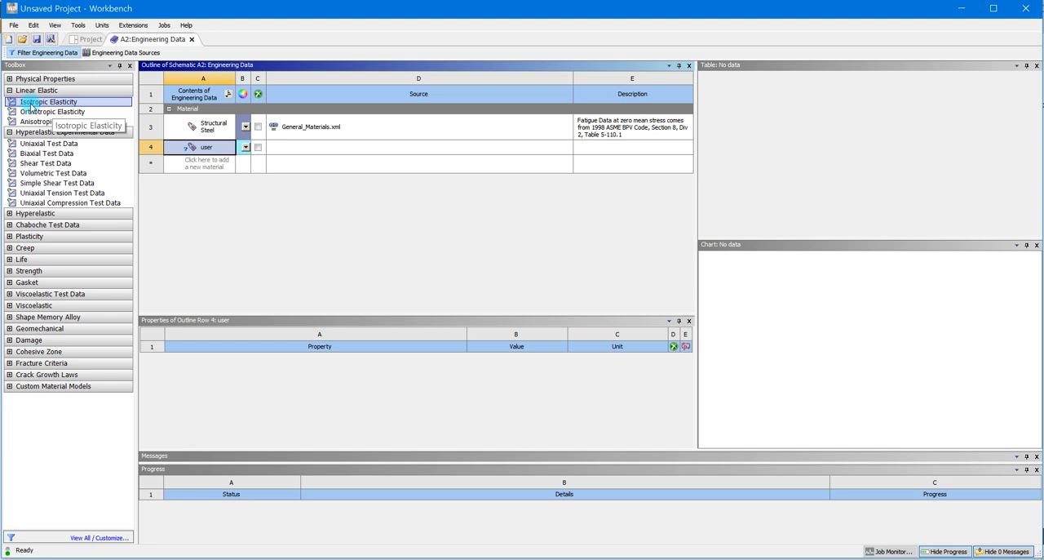
{"action": "double_click", "coordinate": [30, 105]}
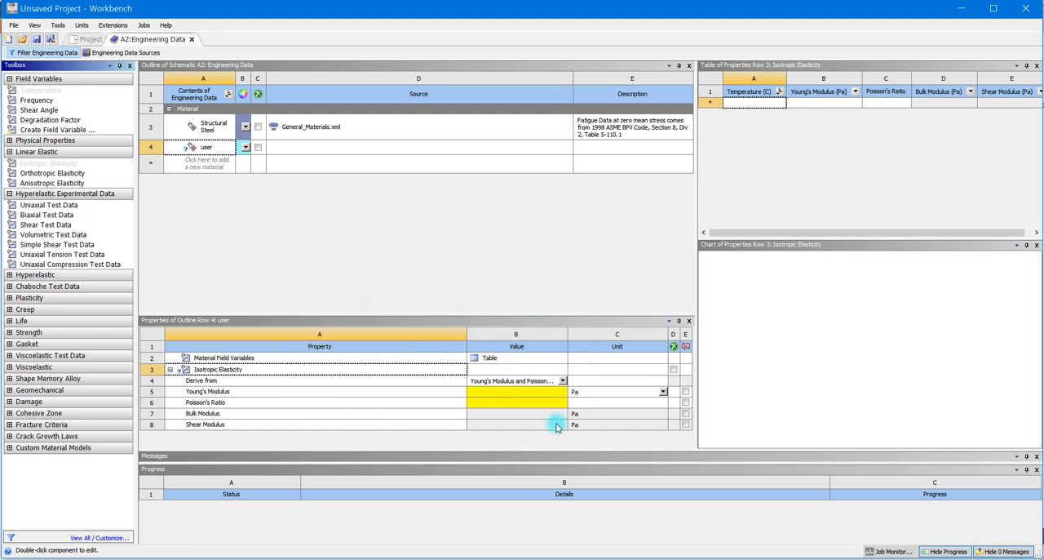
{"action": "left_click", "coordinate": [518, 397]}
{"action": "left_click", "coordinate": [663, 394]}
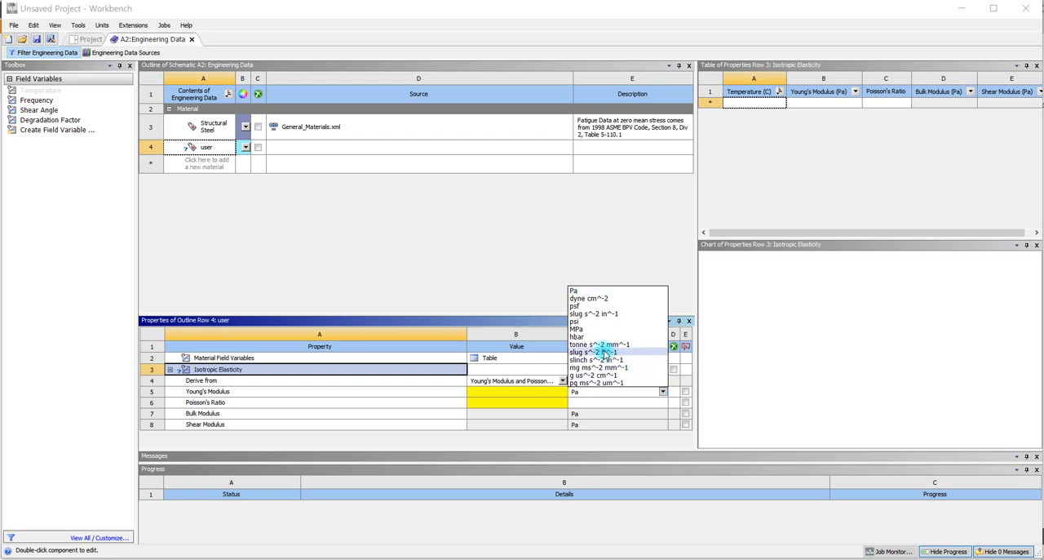
{"action": "left_click", "coordinate": [595, 329]}
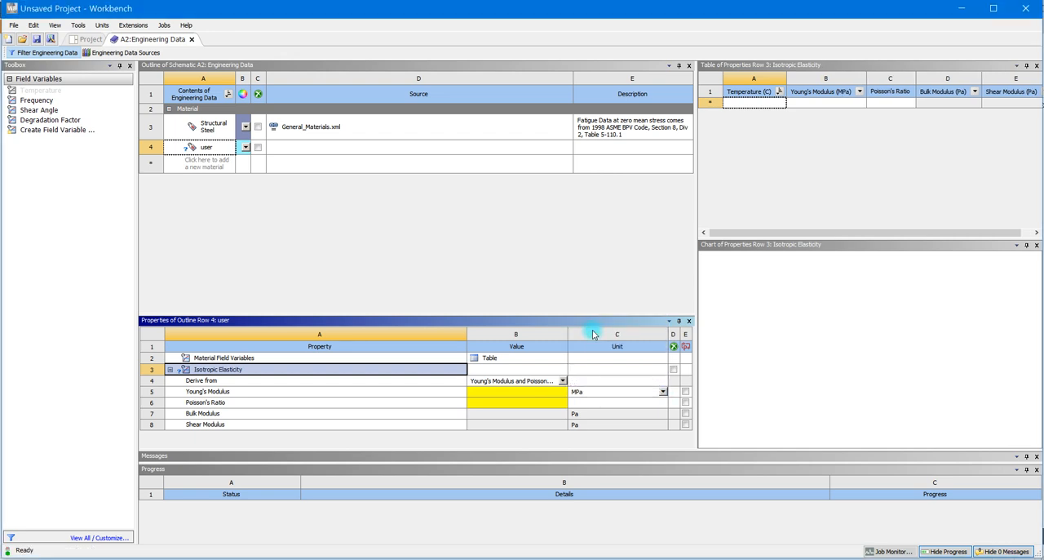
- Check the handwritten beam calculation, then set the user material's Young's Modulus to 2000 MPa and Poisson's Ratio to 0.3
{"action": "left_click", "coordinate": [535, 395]}
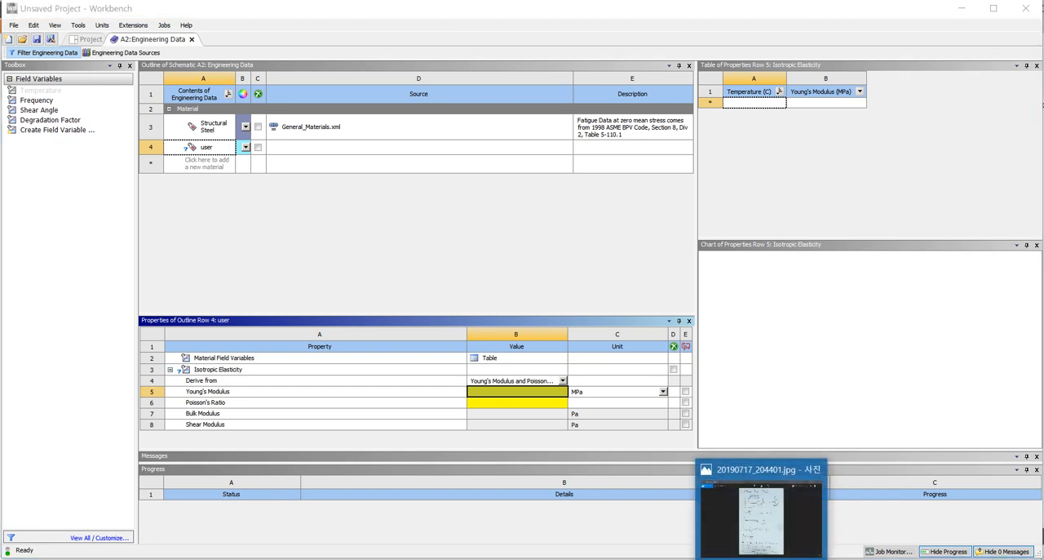
{"action": "left_click", "coordinate": [711, 505]}
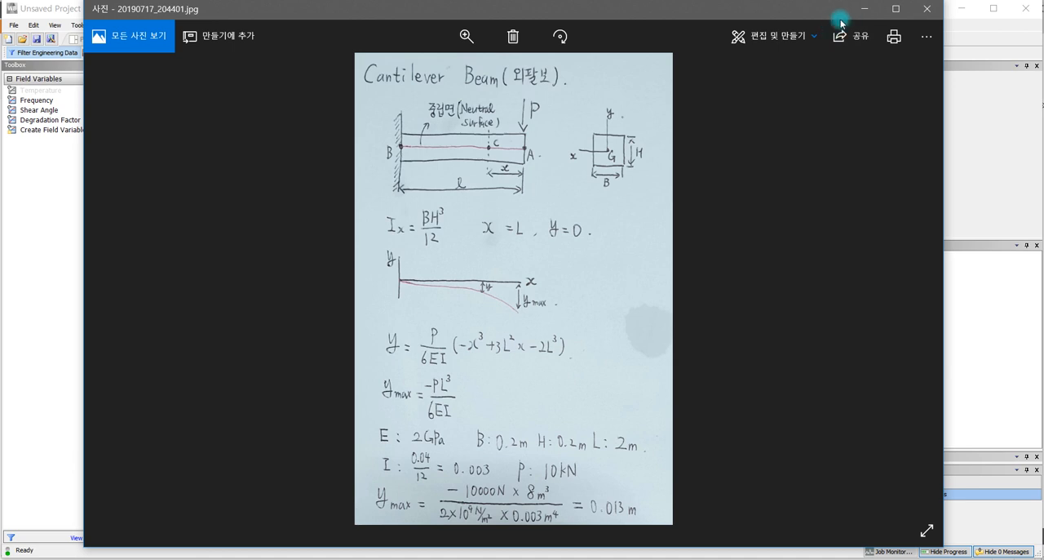
{"action": "left_click", "coordinate": [864, 9]}
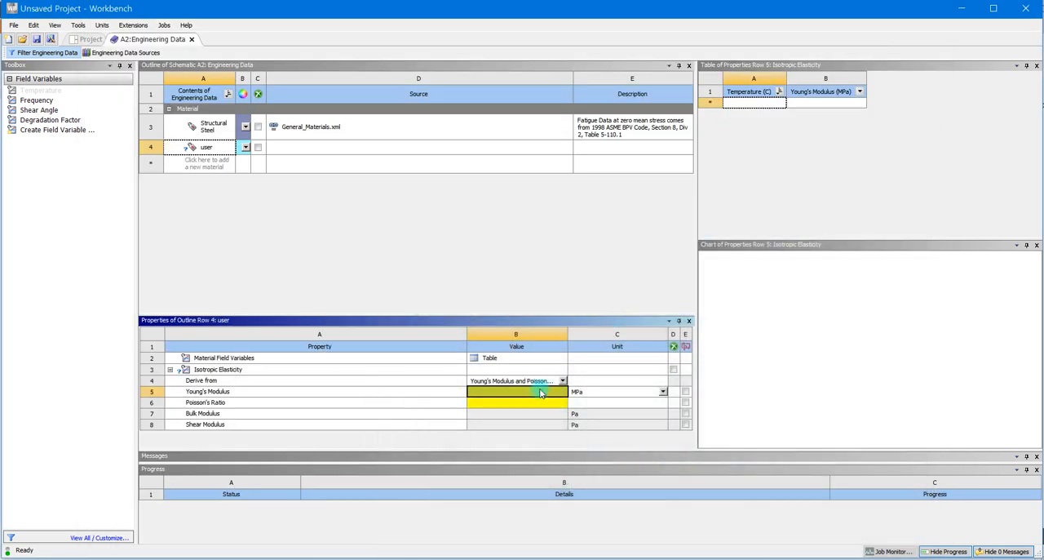
{"action": "type", "text": "2"}
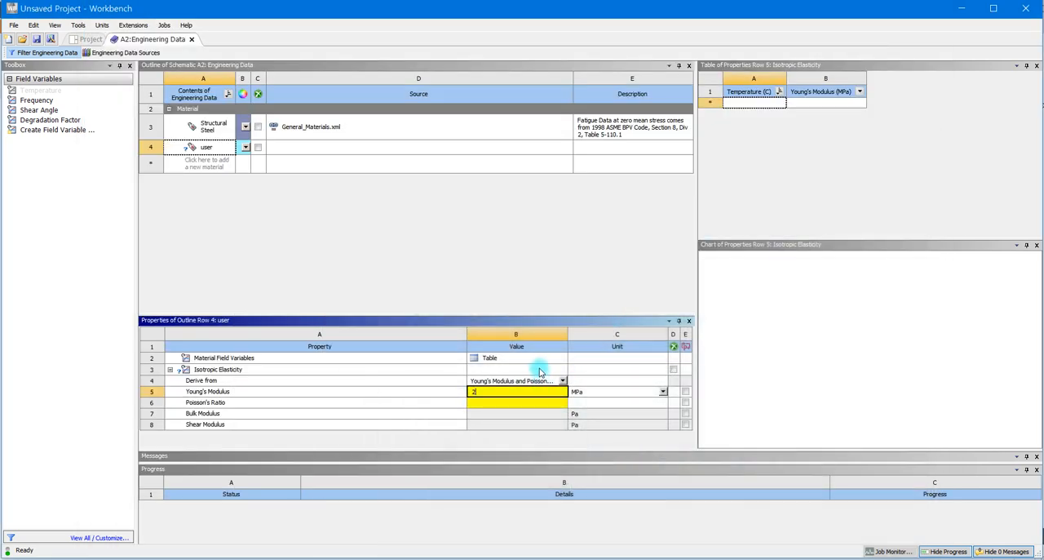
{"action": "type", "text": "000"}
{"action": "left_click", "coordinate": [512, 405]}
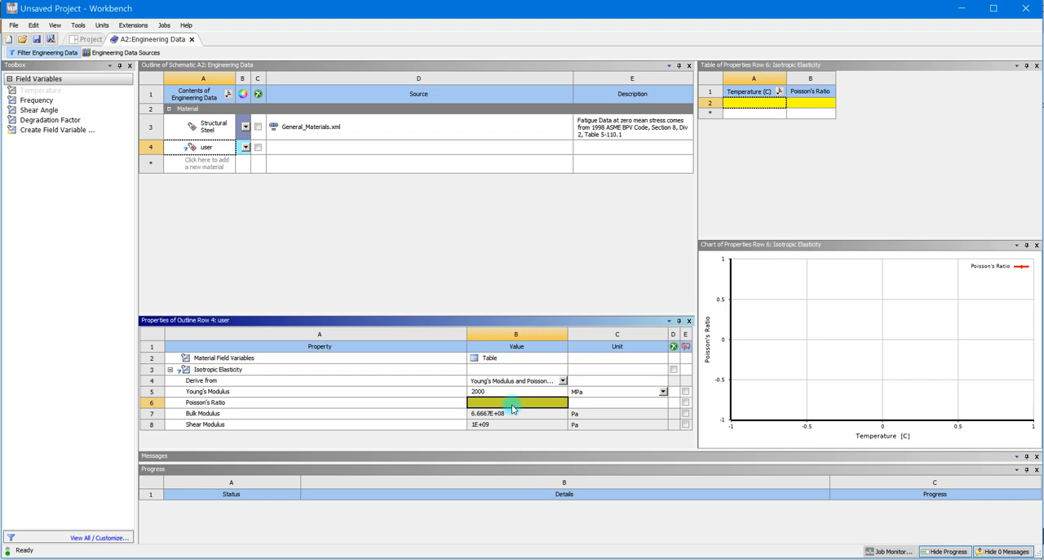
{"action": "type", "text": "0.3"}
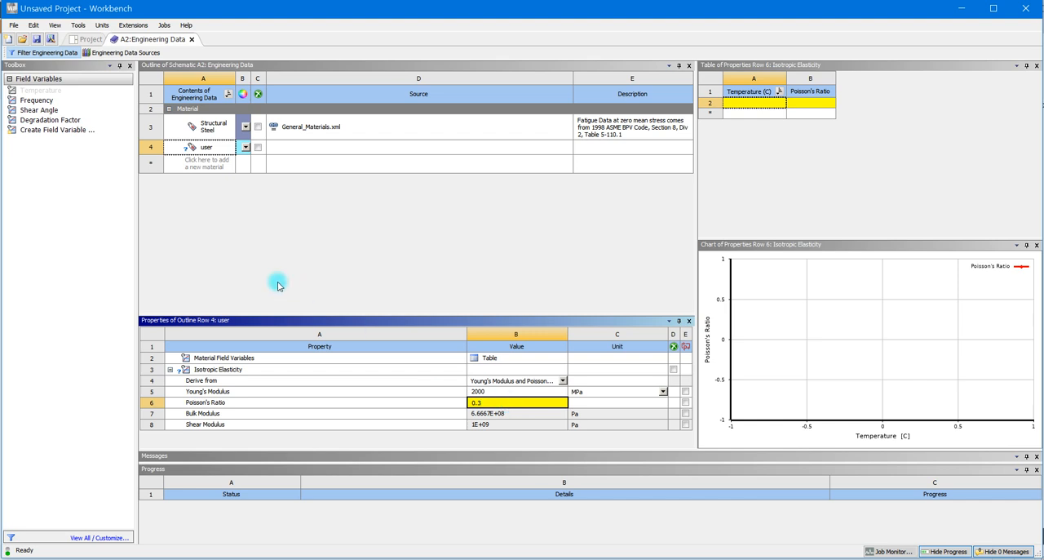
{"action": "left_click", "coordinate": [433, 281]}
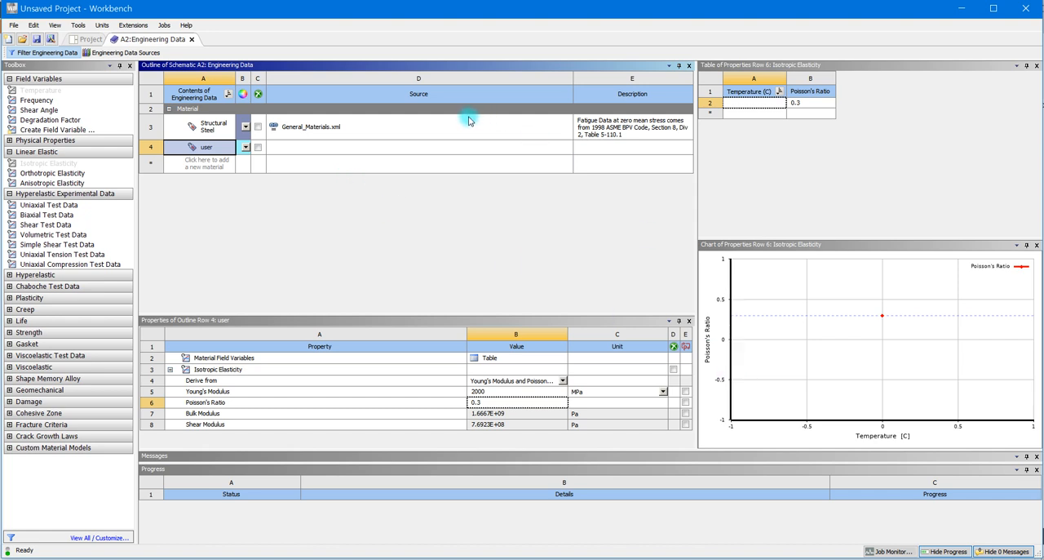
- Close Engineering Data and create a new SpaceClaim geometry for the Static Structural system, repositioning the SpaceClaim window
{"action": "left_click", "coordinate": [192, 40]}
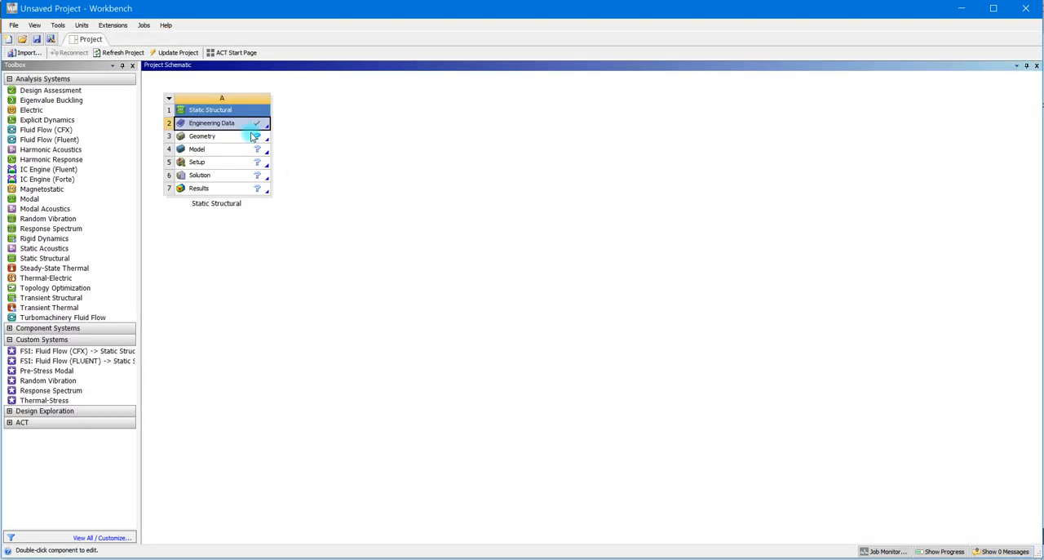
{"action": "left_click", "coordinate": [207, 137]}
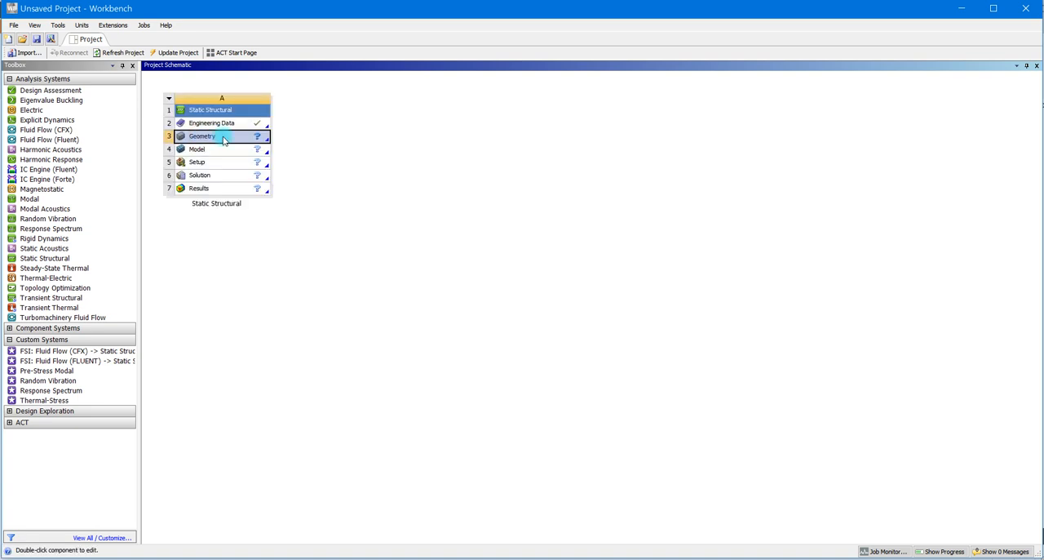
{"action": "right_click", "coordinate": [224, 140]}
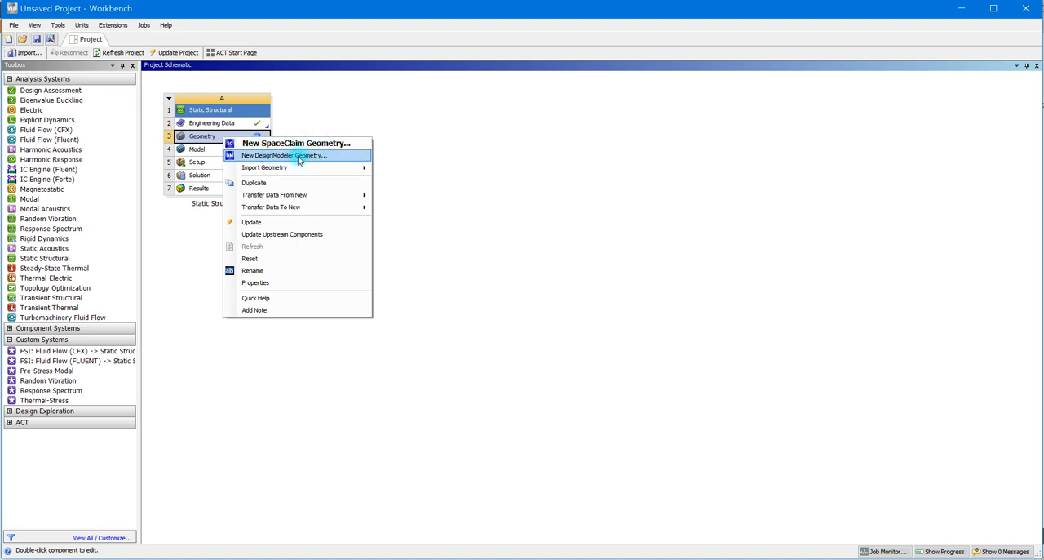
{"action": "mouse_move", "coordinate": [280, 173]}
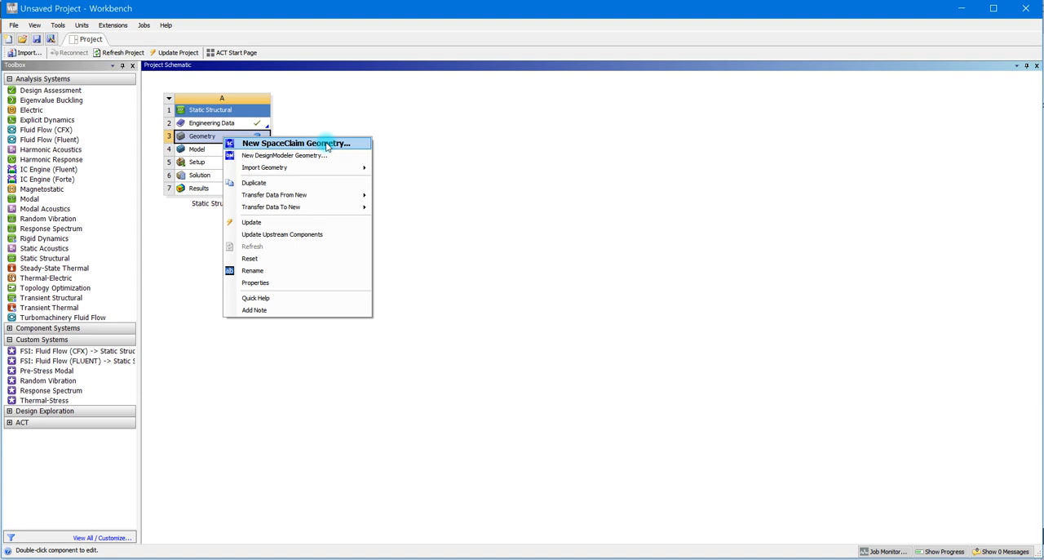
{"action": "left_click", "coordinate": [327, 143]}
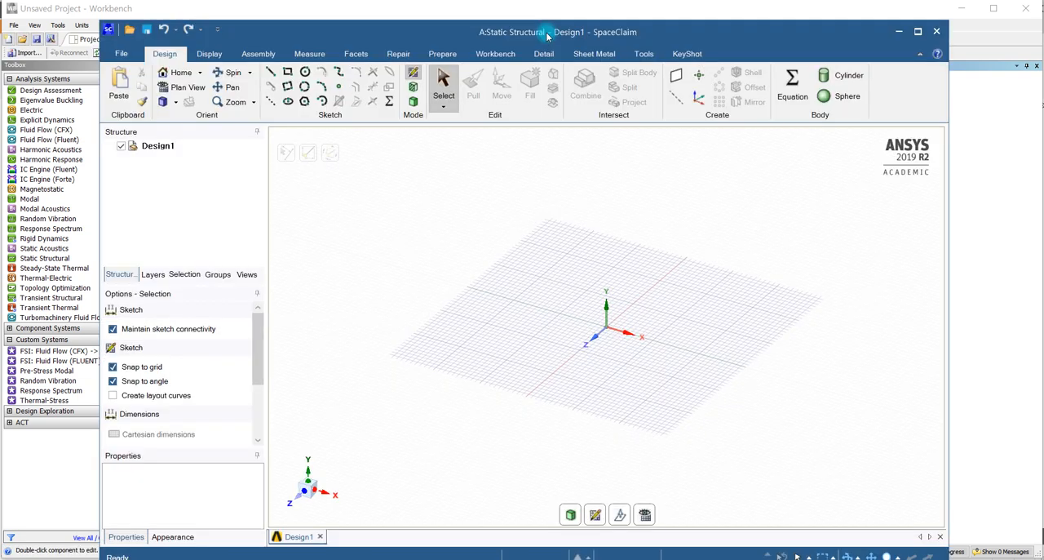
{"action": "left_click_drag", "start_coordinate": [548, 33], "coordinate": [563, 20]}
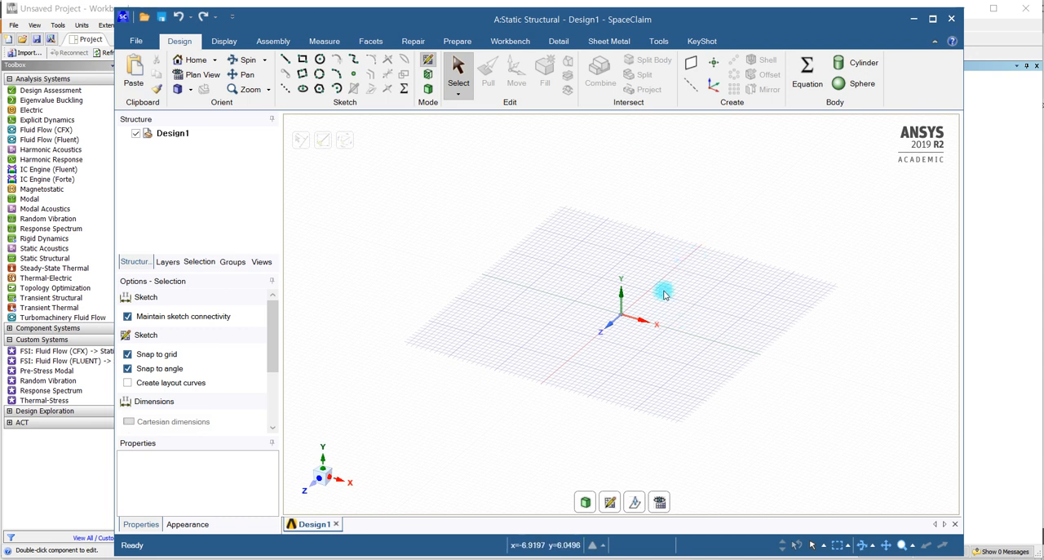
{"action": "middle_click_drag", "start_coordinate": [660, 318], "coordinate": [657, 367]}
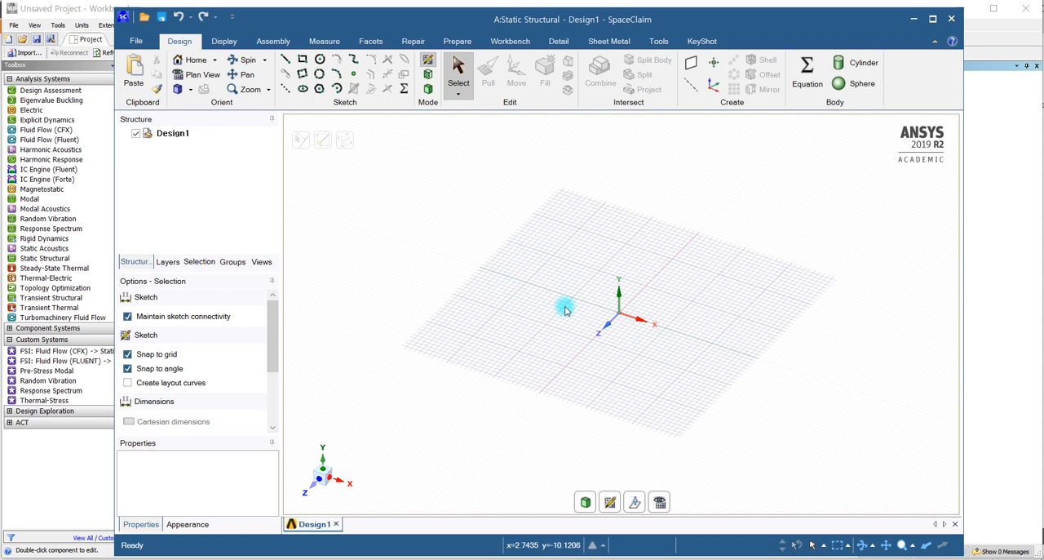
{"action": "mouse_move", "coordinate": [567, 320]}
{"action": "left_mouse_down"}
{"action": "mouse_move", "coordinate": [587, 297]}
{"action": "mouse_move", "coordinate": [644, 298]}
{"action": "mouse_move", "coordinate": [478, 331]}
{"action": "mouse_move", "coordinate": [634, 310]}
{"action": "mouse_move", "coordinate": [510, 298]}
{"action": "mouse_move", "coordinate": [623, 275]}
{"action": "mouse_move", "coordinate": [570, 270]}
{"action": "left_mouse_up"}
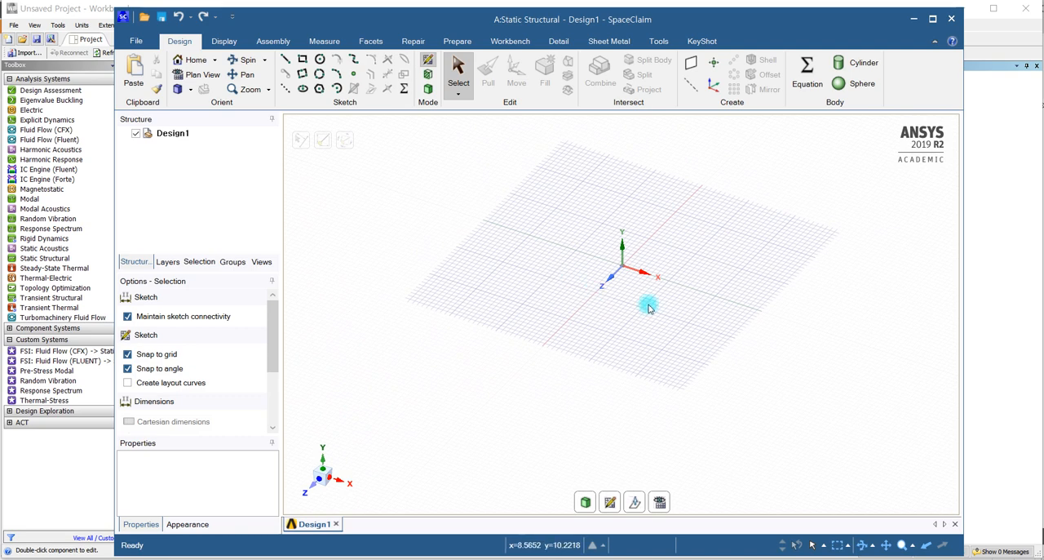
{"action": "mouse_move", "coordinate": [693, 342]}
{"action": "middle_mouse_down"}
{"action": "mouse_move", "coordinate": [659, 373]}
{"action": "mouse_move", "coordinate": [664, 357]}
{"action": "mouse_move", "coordinate": [711, 341]}
{"action": "middle_mouse_up"}
{"action": "scroll", "coordinate": [639, 294], "scroll_direction": "up", "scroll_amount": 3}
{"action": "scroll", "coordinate": [640, 292], "scroll_direction": "down", "scroll_amount": 5}
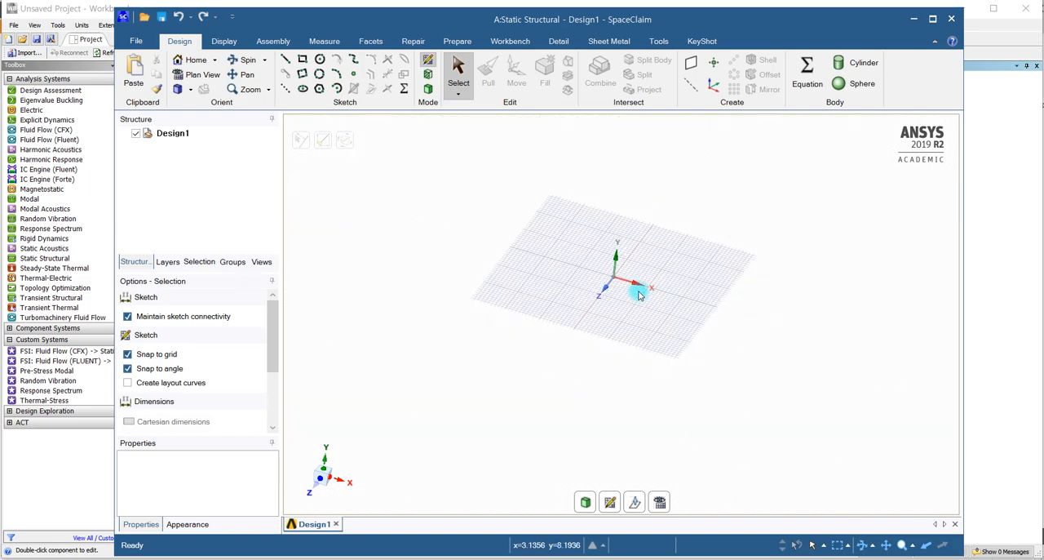
{"action": "scroll", "coordinate": [641, 291], "scroll_direction": "up", "scroll_amount": 5}
{"action": "scroll", "coordinate": [644, 291], "scroll_direction": "down", "scroll_amount": 1}
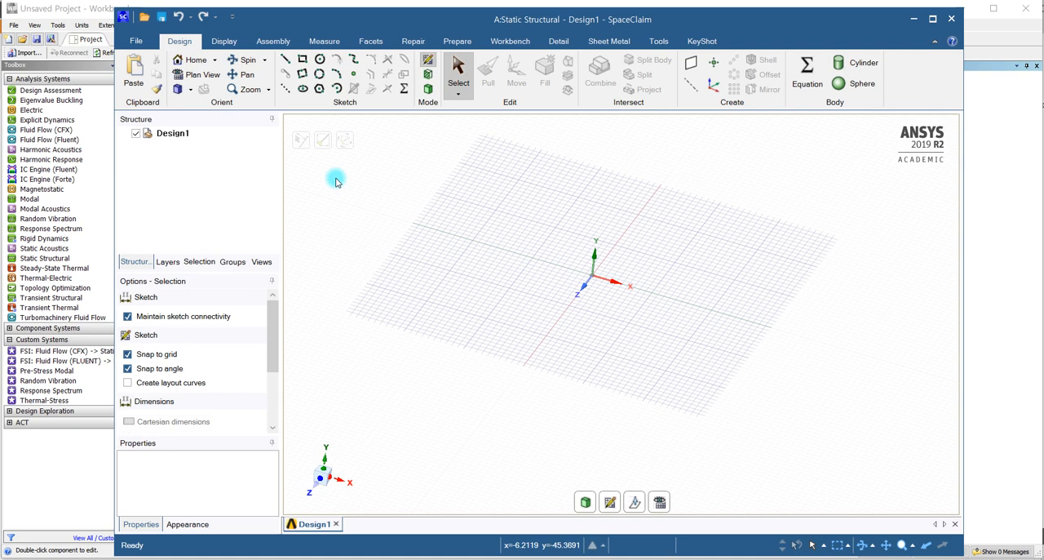
- Sketch a rectangle starting at the origin, 200 mm wide along the short side and 2000 mm long along the X axis
{"action": "left_click", "coordinate": [302, 63]}
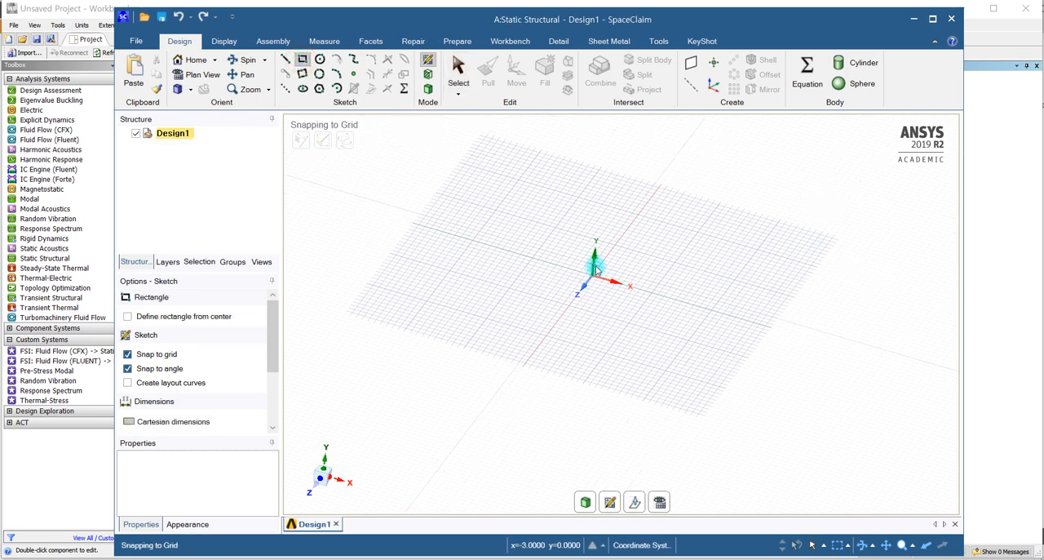
{"action": "left_click", "coordinate": [593, 277]}
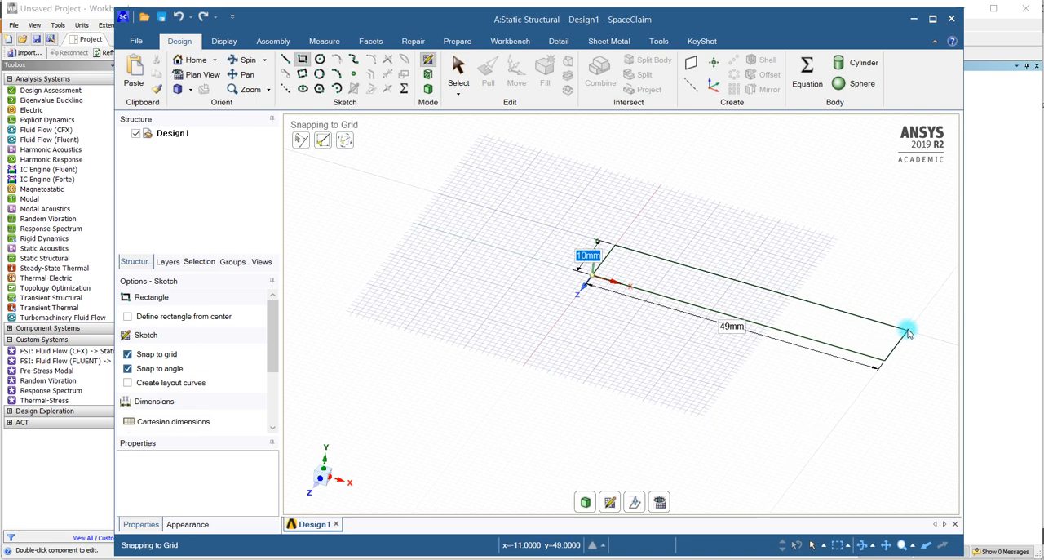
{"action": "type", "text": "200"}
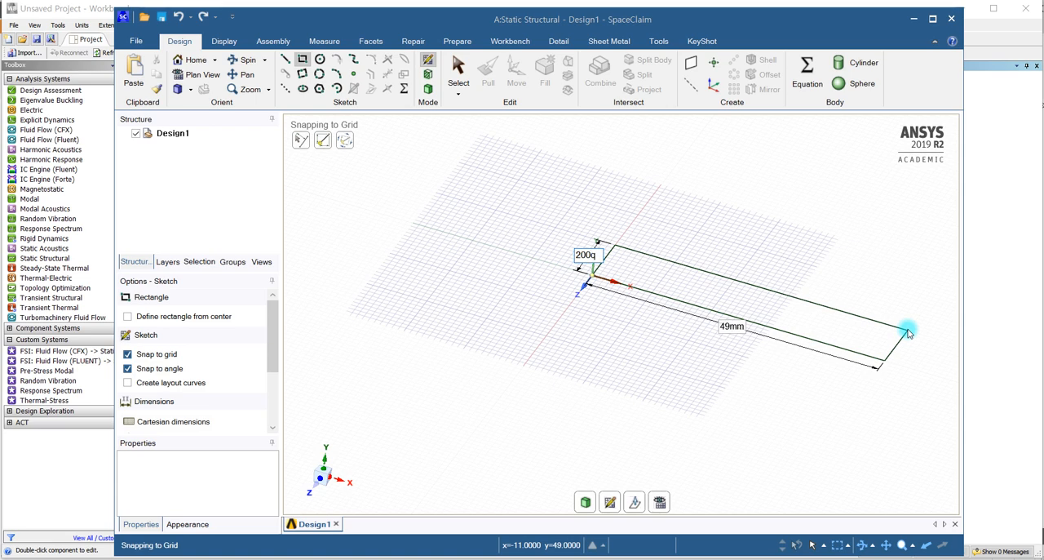
{"action": "key", "text": "Escape"}
{"action": "scroll", "coordinate": [912, 382], "scroll_direction": "down", "scroll_amount": 4}
{"action": "scroll", "coordinate": [912, 382], "scroll_direction": "down", "scroll_amount": 2}
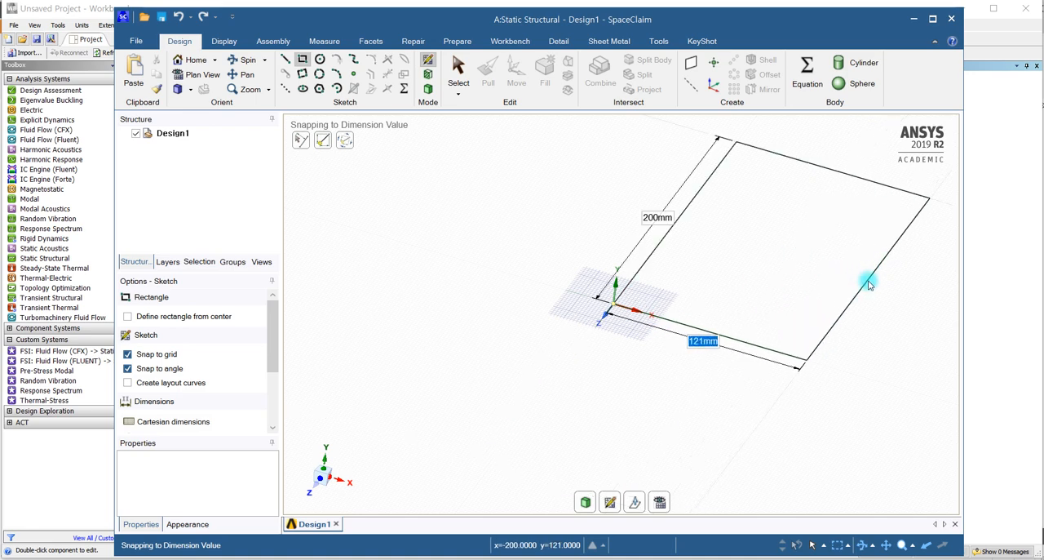
{"action": "type", "text": "2000"}
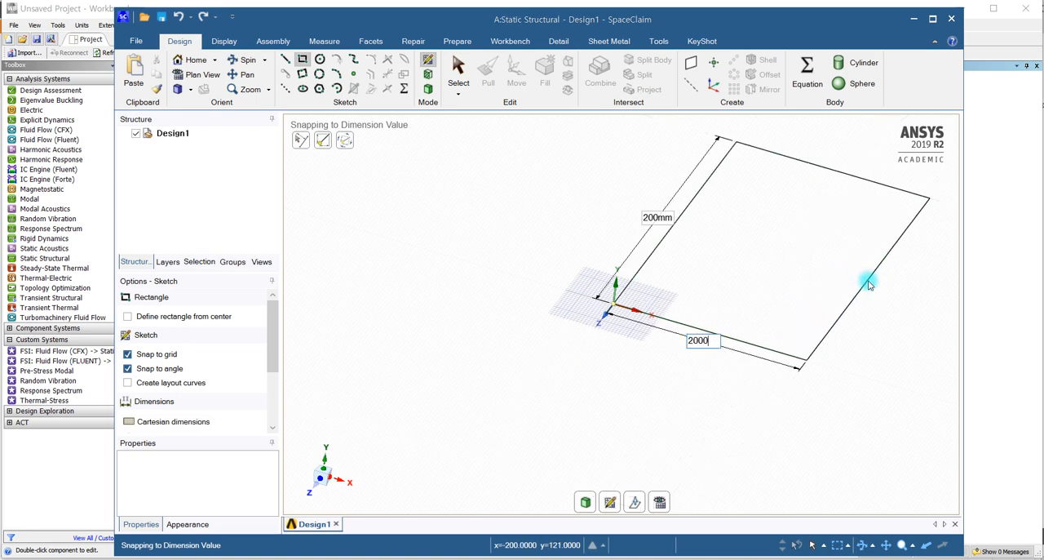
{"action": "key", "text": "Return"}
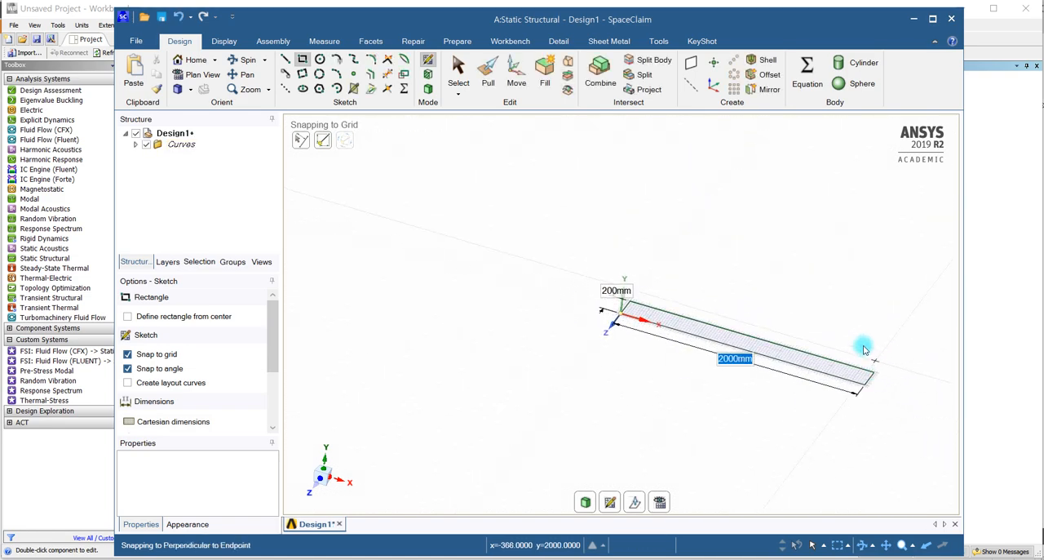
{"action": "left_click", "coordinate": [301, 61]}
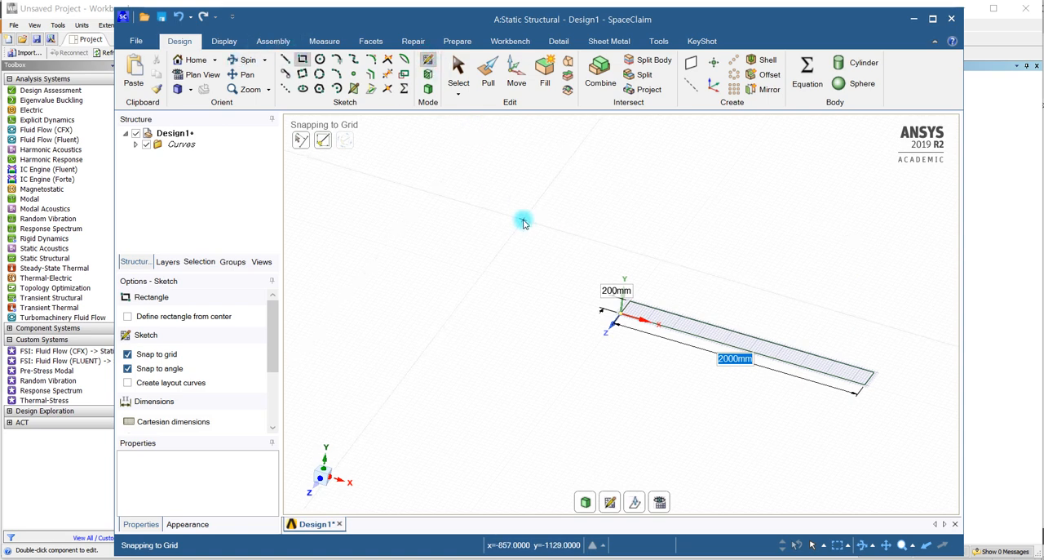
{"action": "key", "text": "Return"}
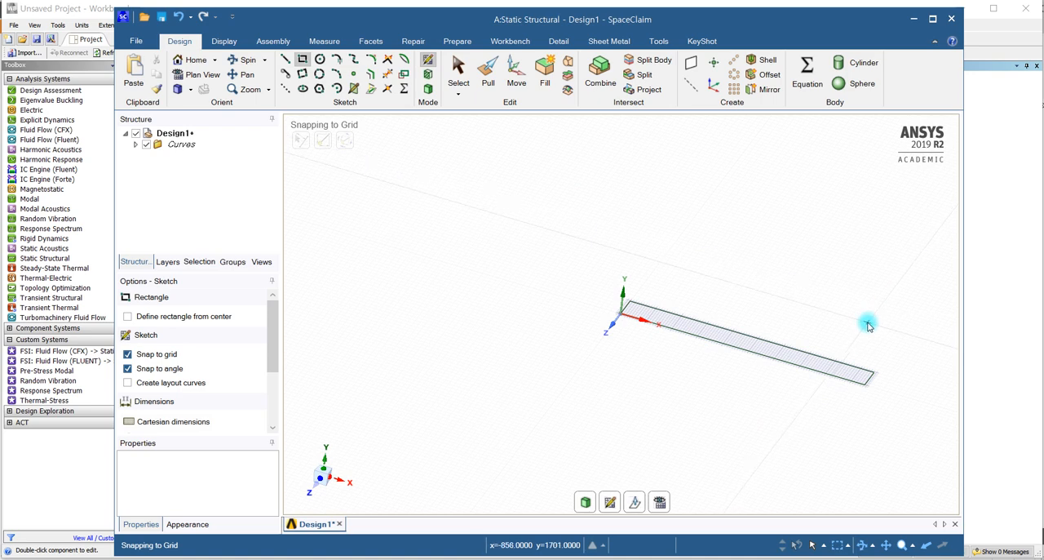
- Pull the rectangular face upward 200 mm to form the solid beam
{"action": "middle_click_drag", "start_coordinate": [834, 324], "coordinate": [667, 322], "text": "shift"}
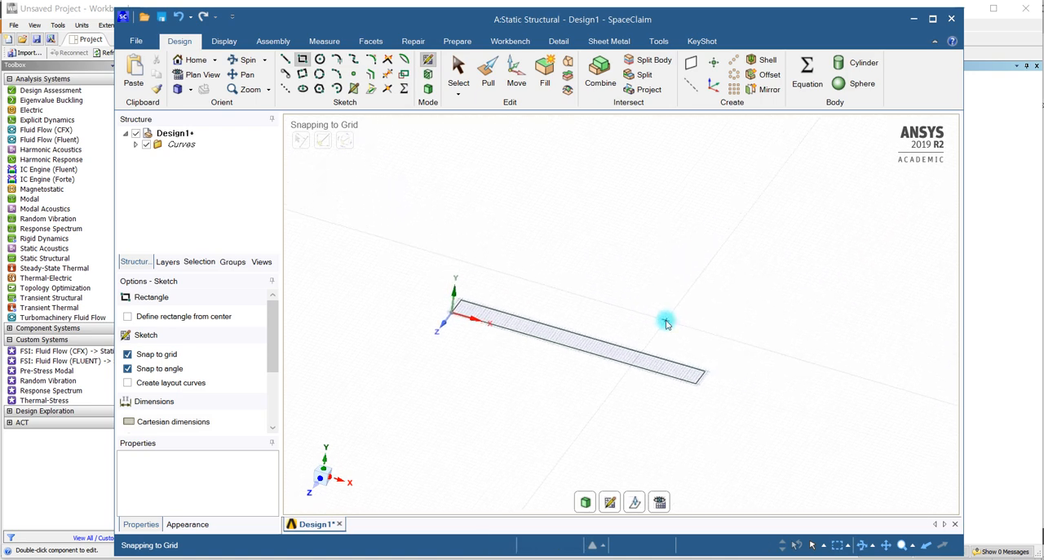
{"action": "left_click", "coordinate": [491, 79]}
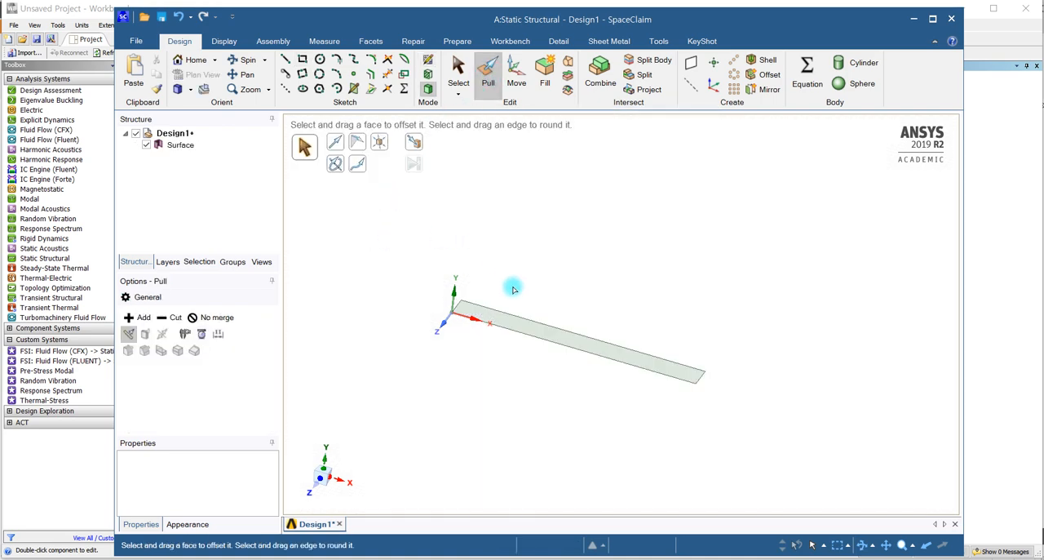
{"action": "left_click", "coordinate": [532, 335]}
{"action": "left_click", "coordinate": [532, 335]}
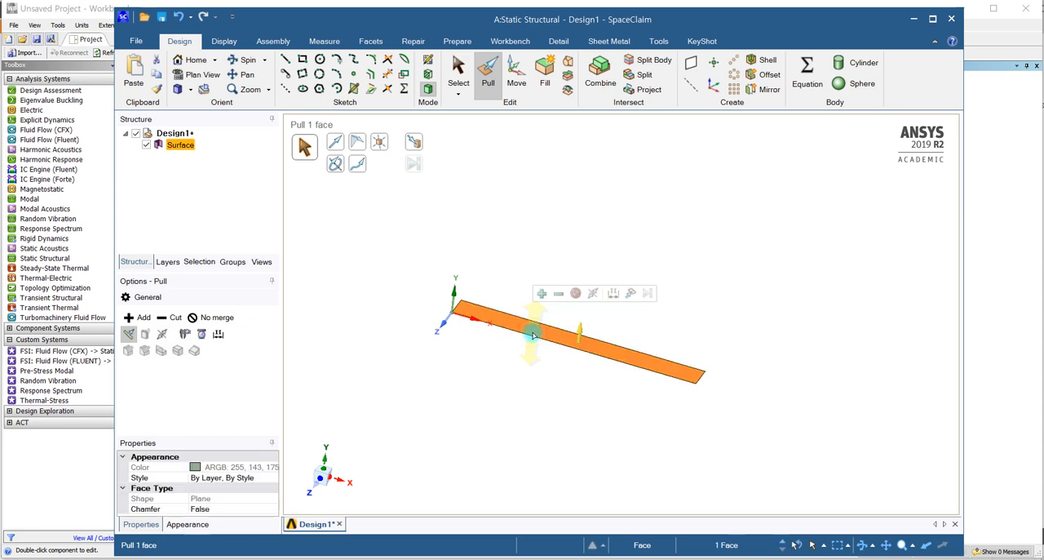
{"action": "left_click_drag", "start_coordinate": [579, 333], "coordinate": [584, 302]}
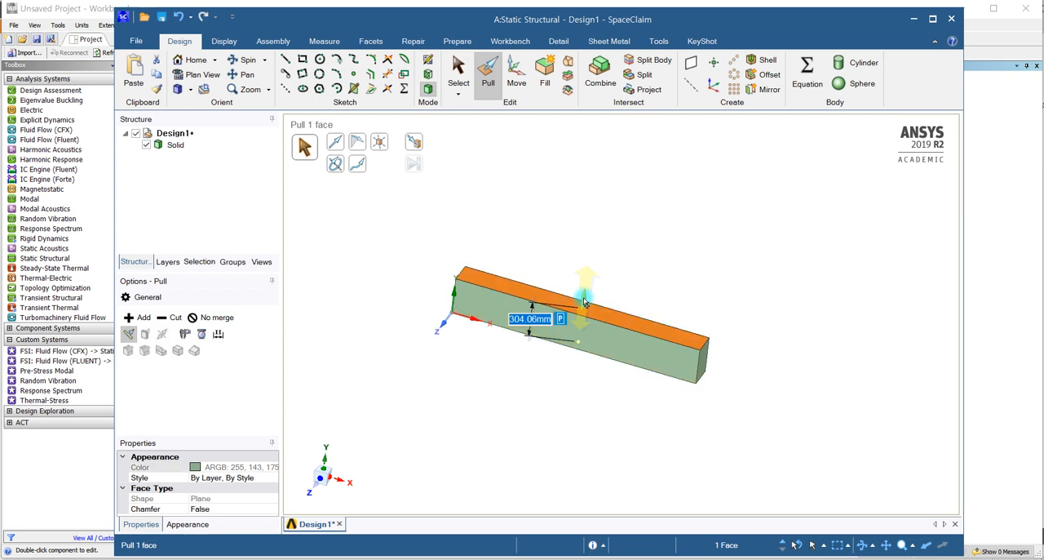
{"action": "type", "text": "20"}
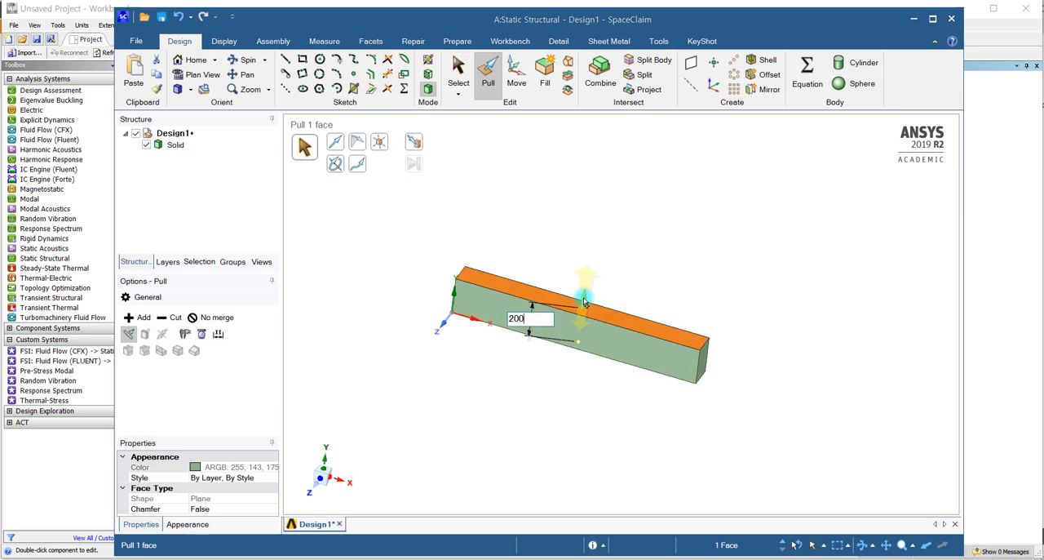
{"action": "type", "text": "0"}
{"action": "key", "text": "Return"}
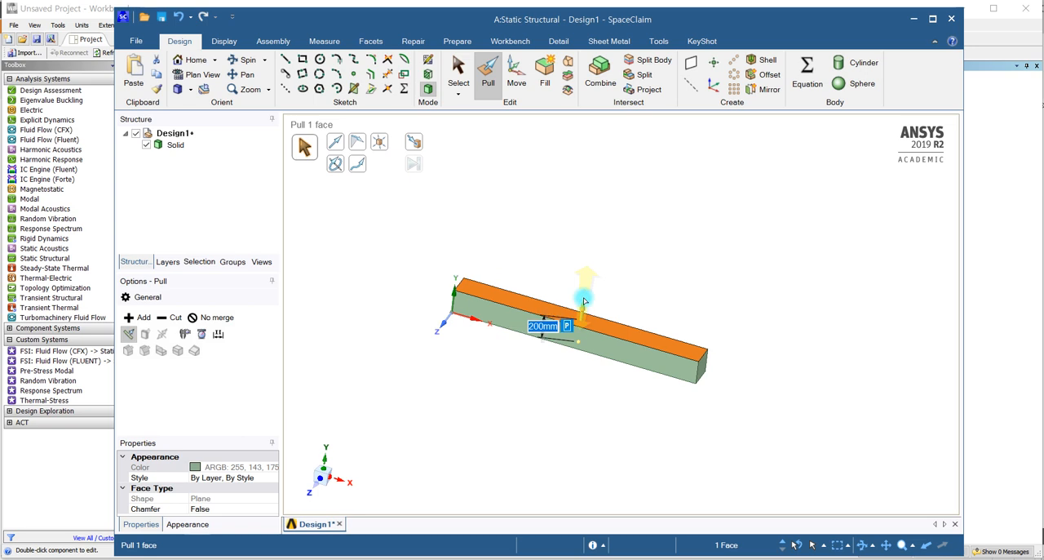
{"action": "left_click", "coordinate": [580, 297]}
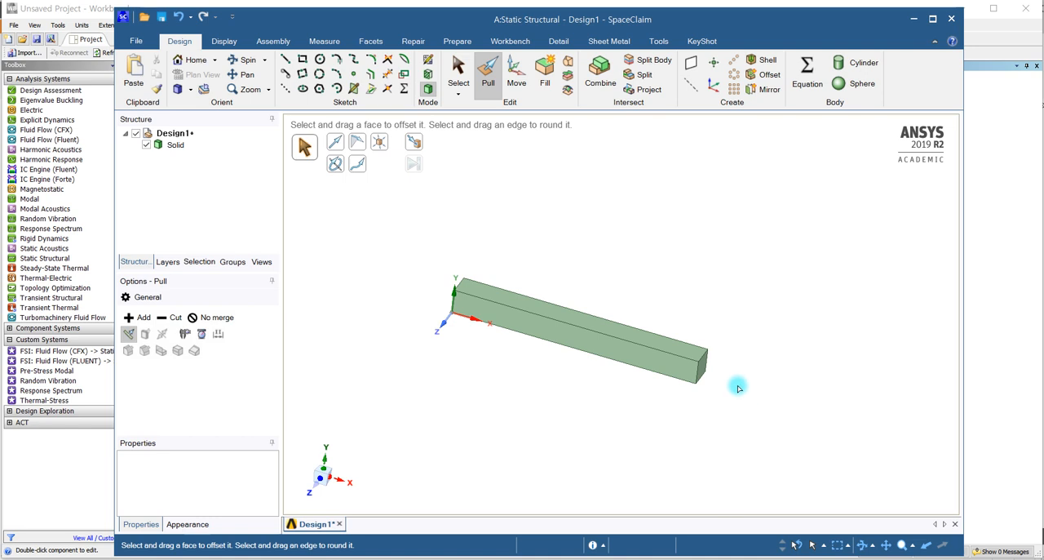
- Measure the beam's two end-face edges and its long top edge, then leave the Measure tool
{"action": "middle_click_drag", "start_coordinate": [729, 410], "coordinate": [679, 398]}
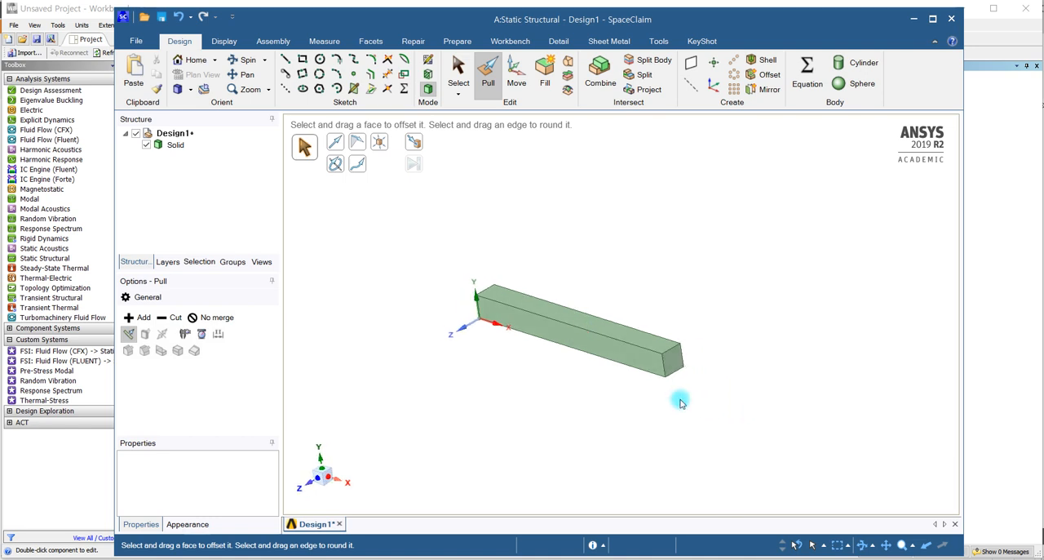
{"action": "scroll", "coordinate": [676, 369], "scroll_direction": "up", "scroll_amount": 2}
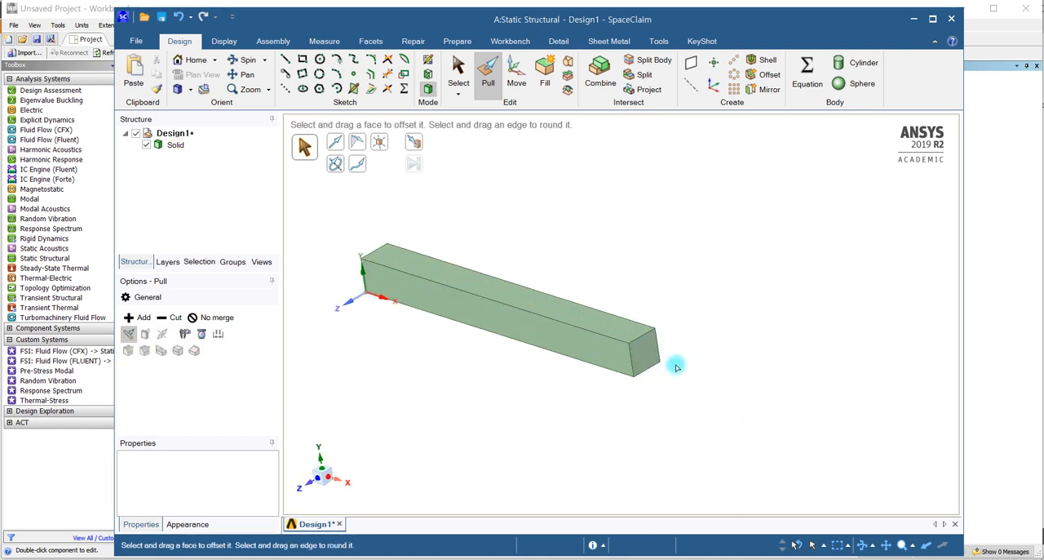
{"action": "scroll", "coordinate": [676, 368], "scroll_direction": "up", "scroll_amount": 1}
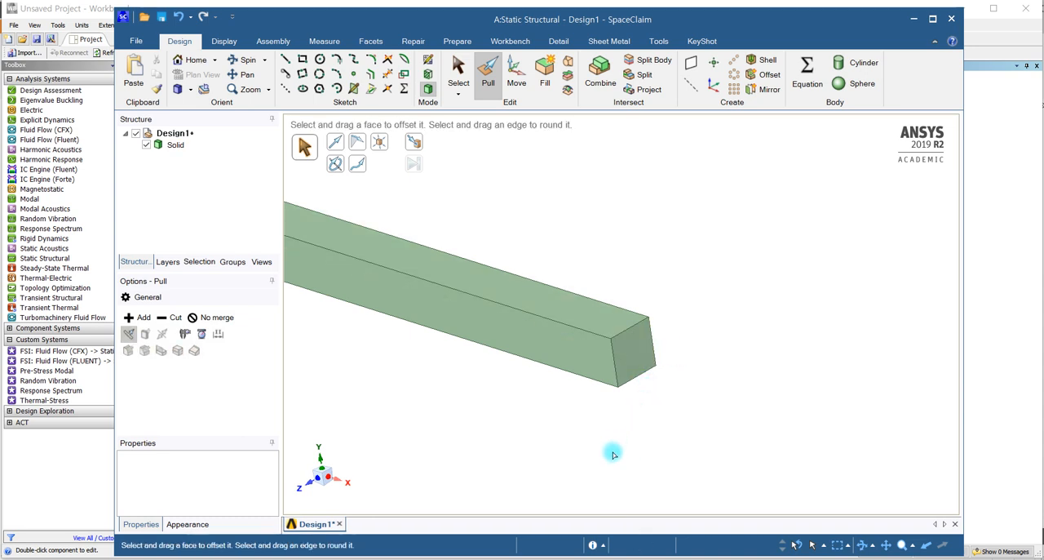
{"action": "scroll", "coordinate": [653, 432], "scroll_direction": "down", "scroll_amount": 2}
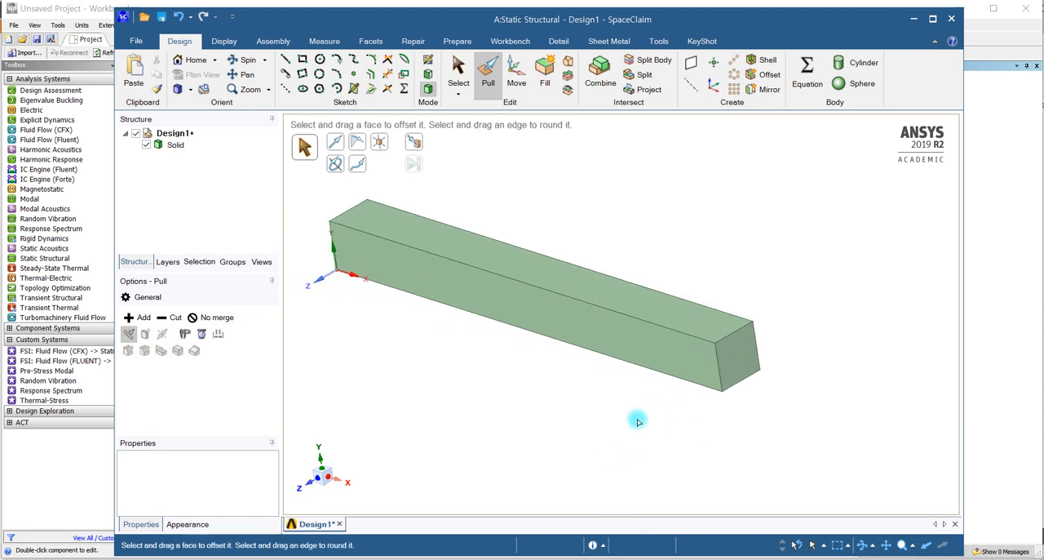
{"action": "left_click", "coordinate": [325, 42]}
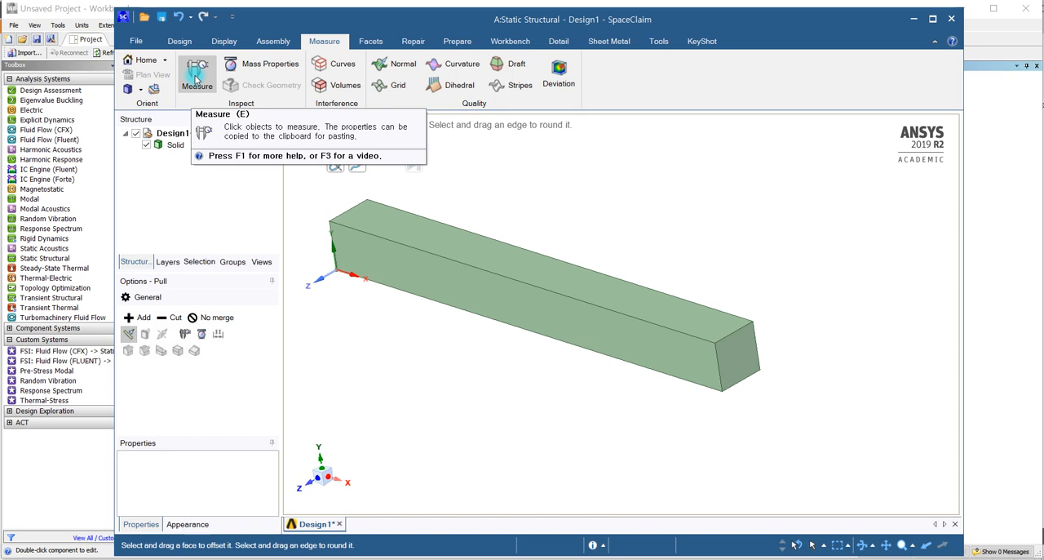
{"action": "left_click", "coordinate": [195, 80]}
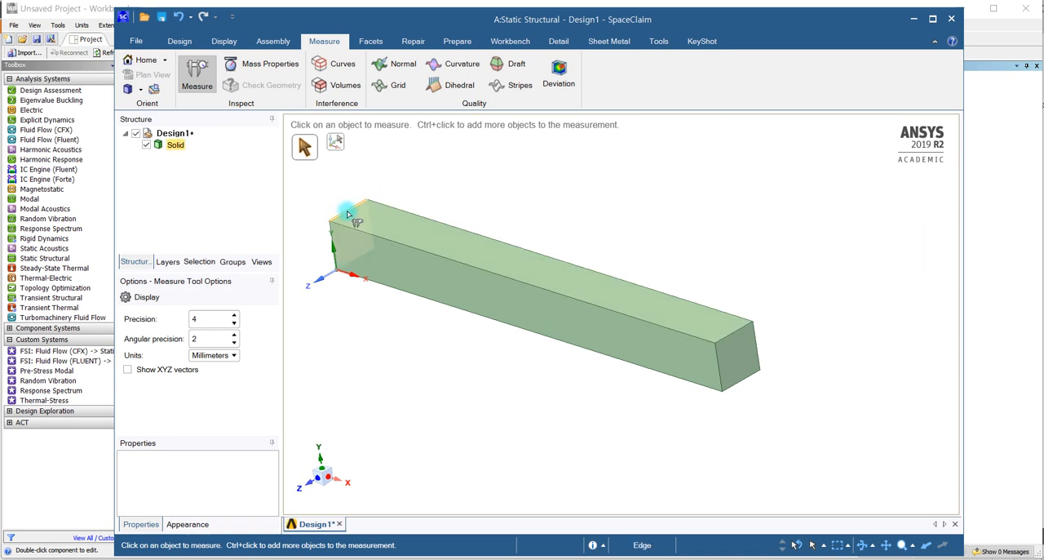
{"action": "left_click", "coordinate": [730, 335]}
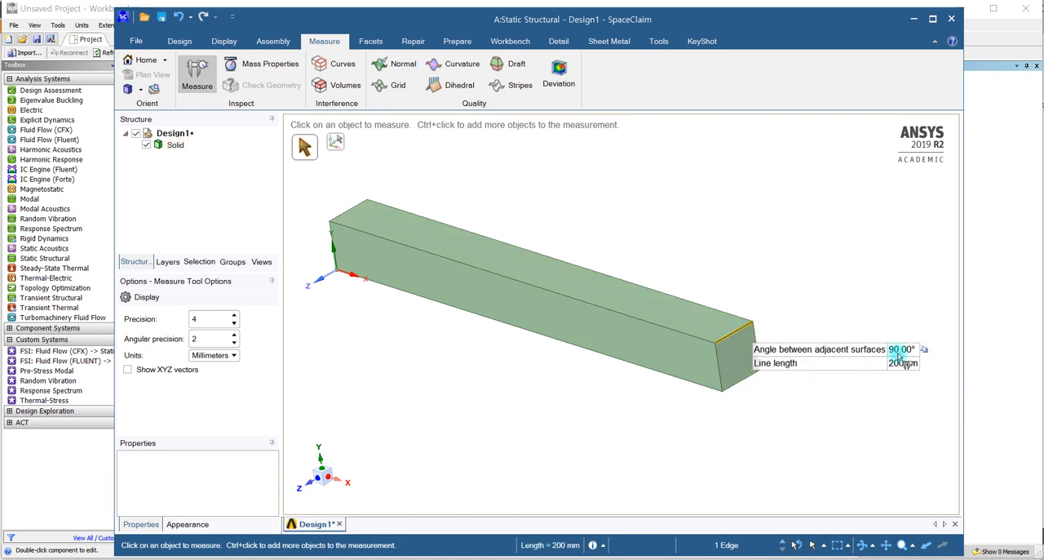
{"action": "left_click", "coordinate": [721, 372]}
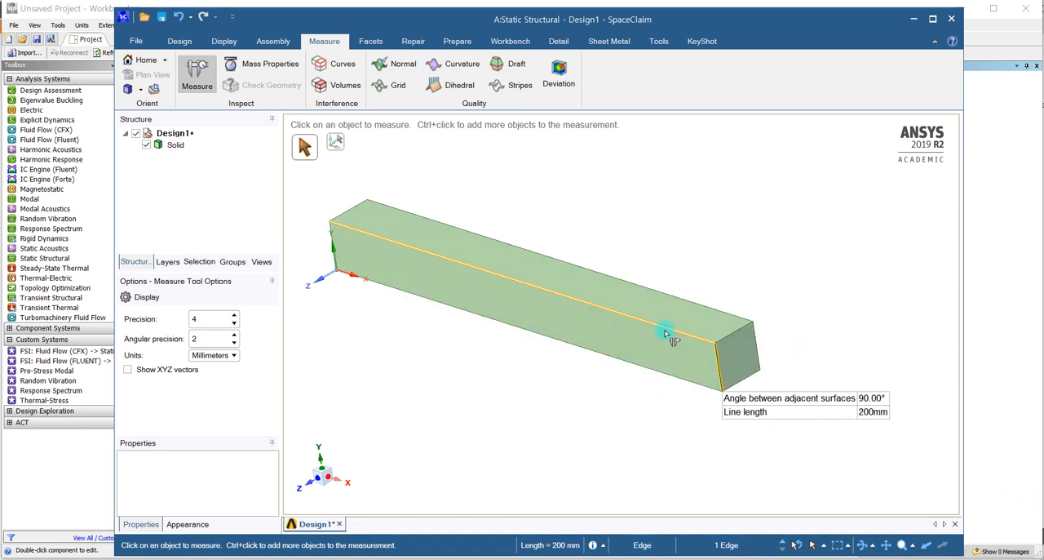
{"action": "left_click", "coordinate": [612, 310]}
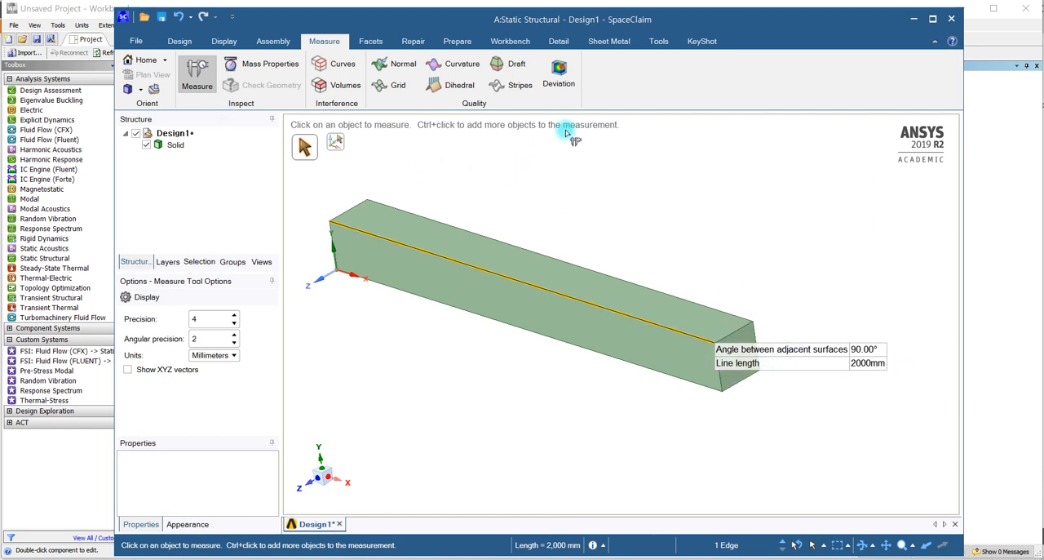
{"action": "key", "text": "Escape"}
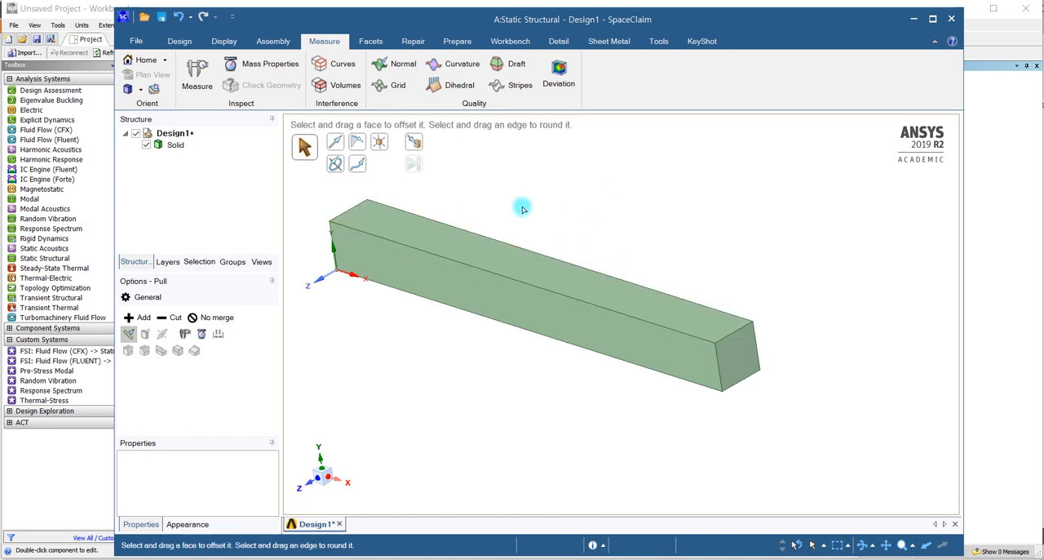
- Send the finished beam geometry to Mechanical 2019 R2 with ANSYS Transfer
{"action": "left_click", "coordinate": [1001, 104]}
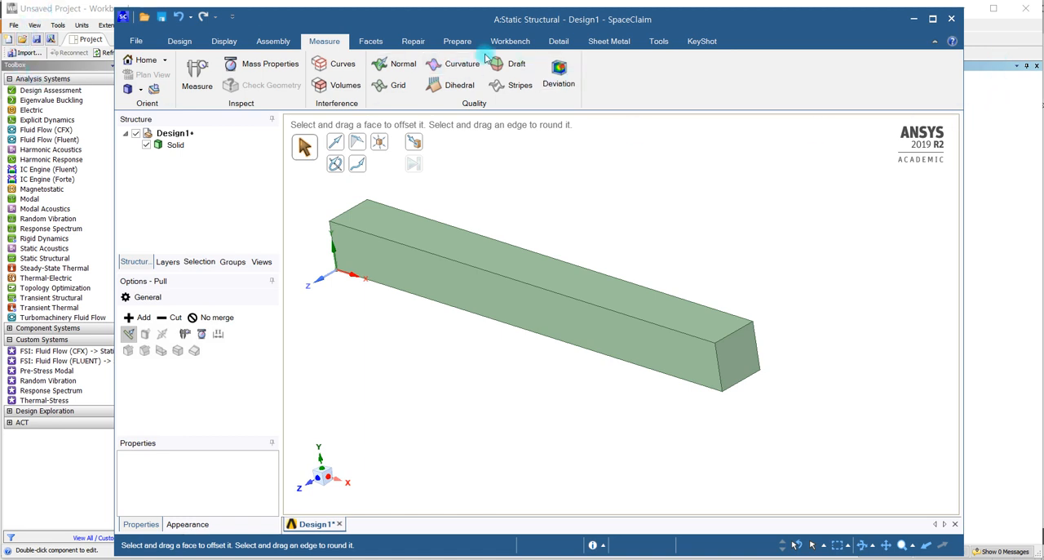
{"action": "left_click", "coordinate": [520, 45]}
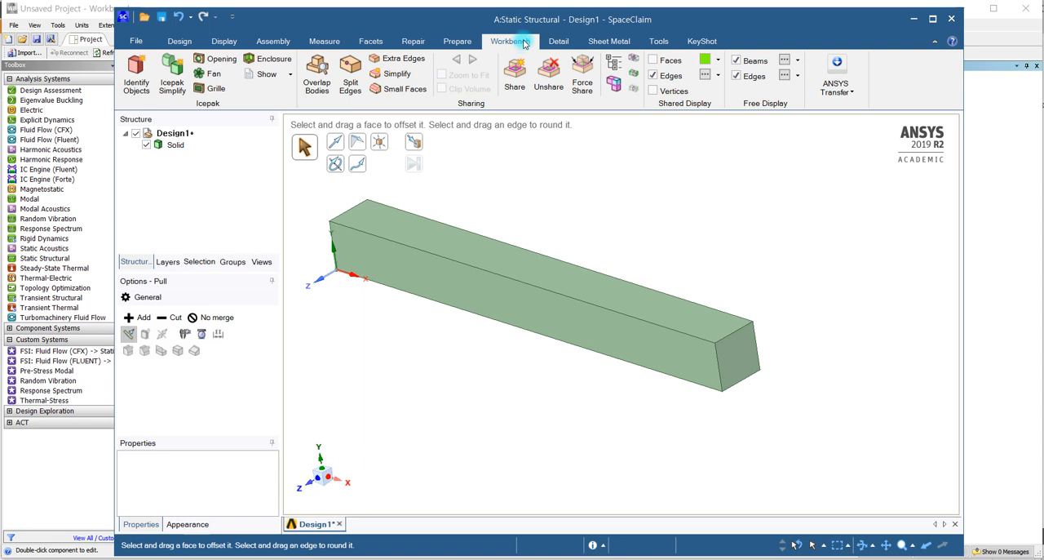
{"action": "left_click", "coordinate": [844, 92]}
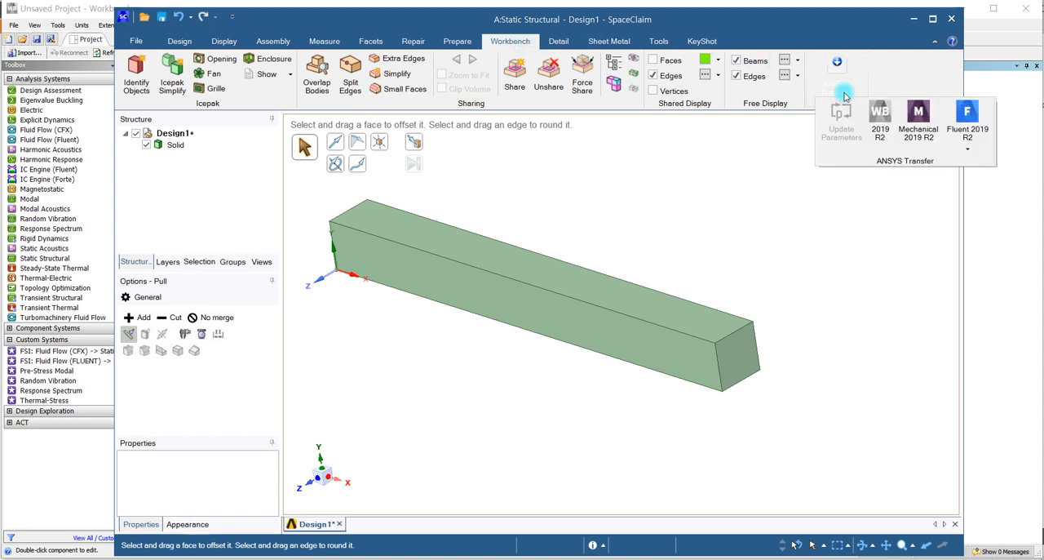
{"action": "left_click", "coordinate": [925, 144]}
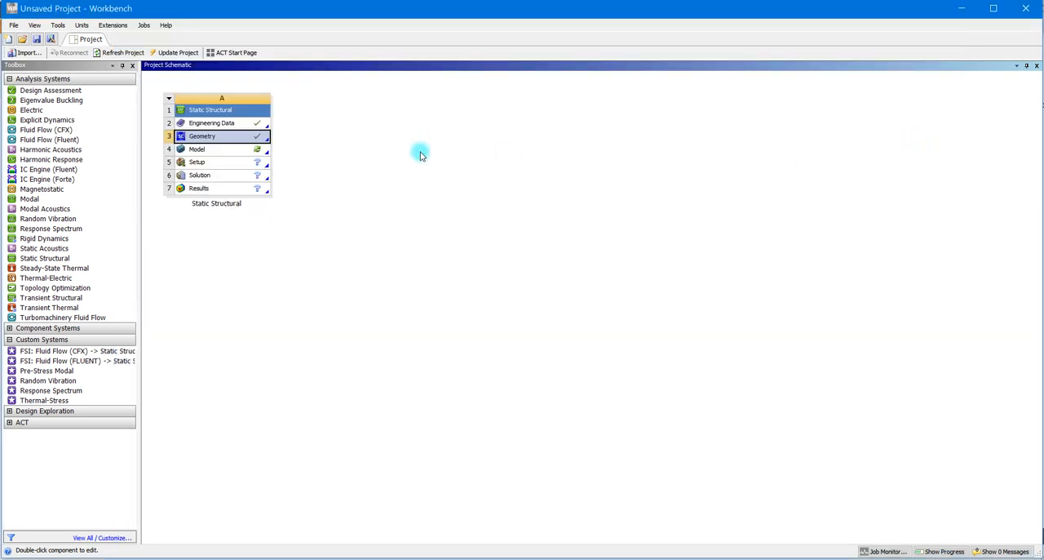
- Open the Static Structural system's Model in Mechanical and dismiss the Usage Tips window
{"action": "left_click", "coordinate": [209, 152]}
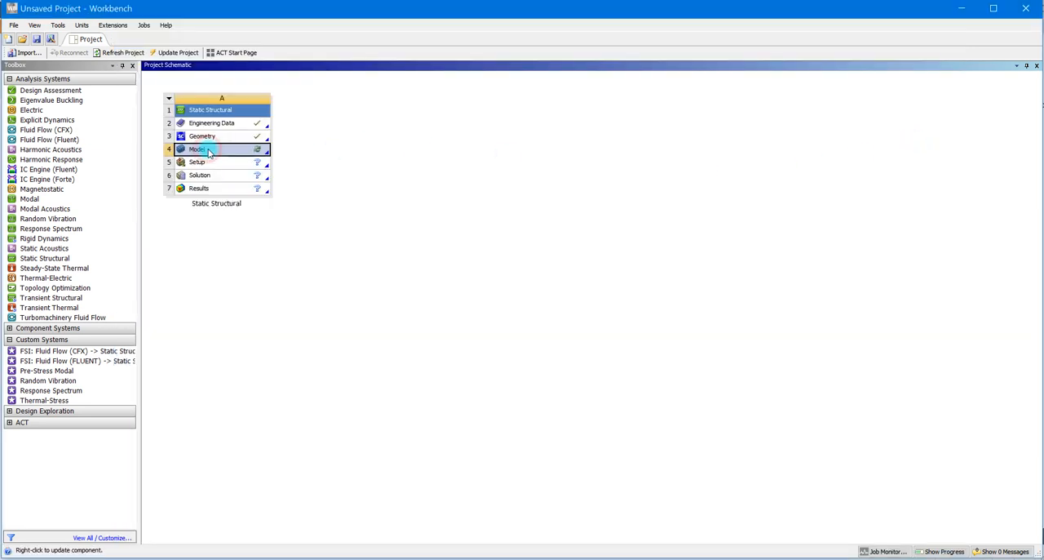
{"action": "double_click", "coordinate": [251, 155]}
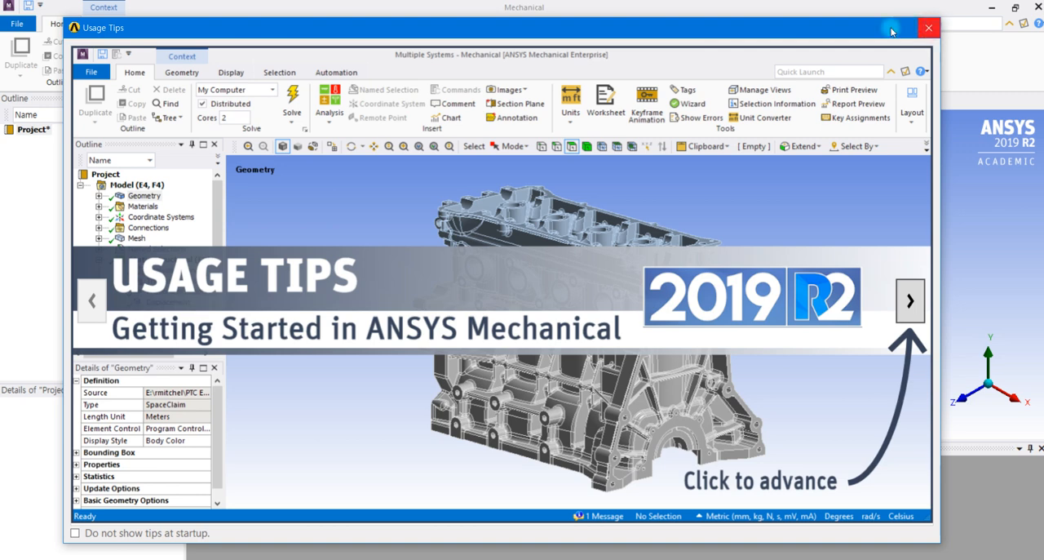
{"action": "left_click", "coordinate": [934, 25]}
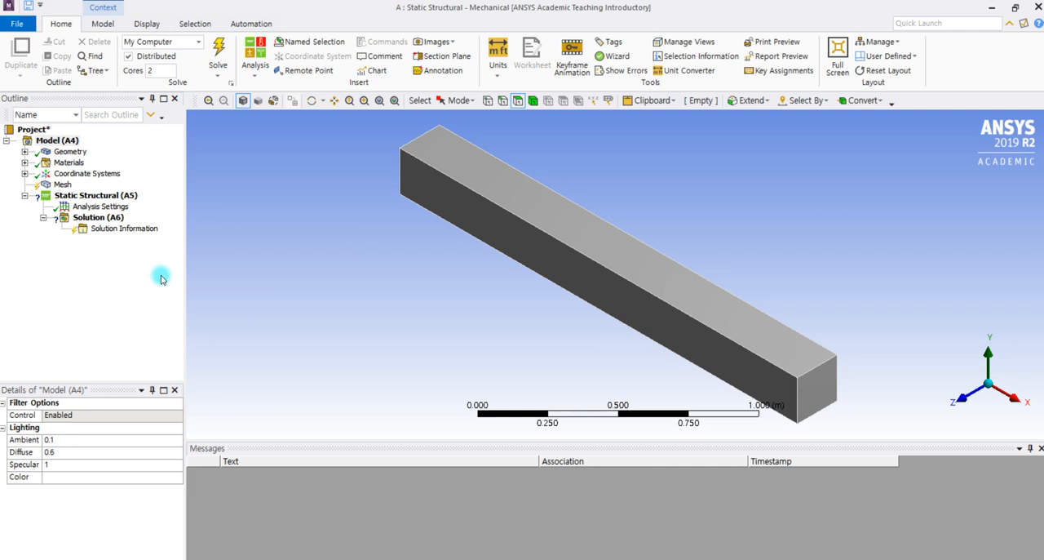
- Assign the material "user" to the beam's solid body, then collapse the Materials and Geometry branches
{"action": "left_click", "coordinate": [26, 154]}
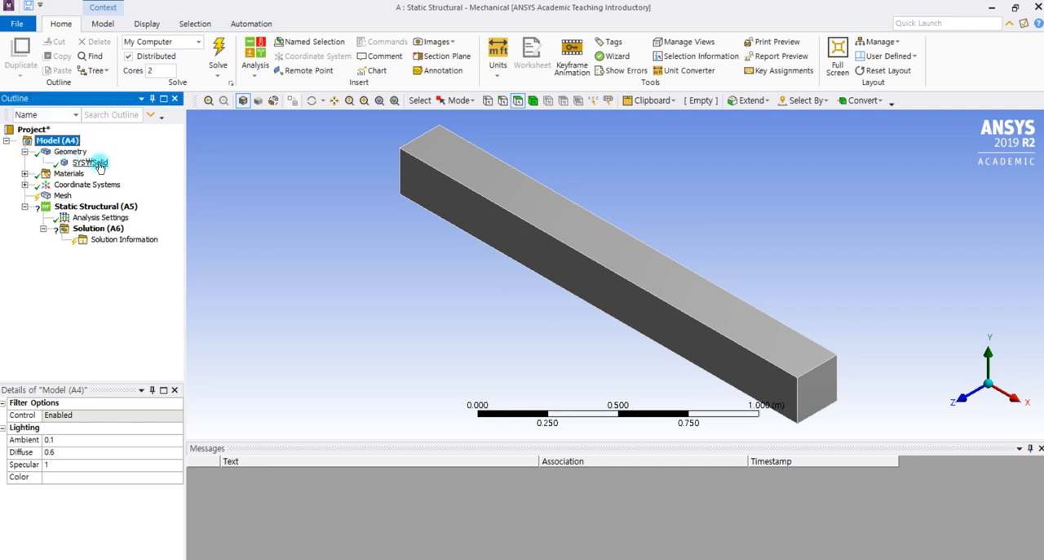
{"action": "left_click", "coordinate": [90, 162]}
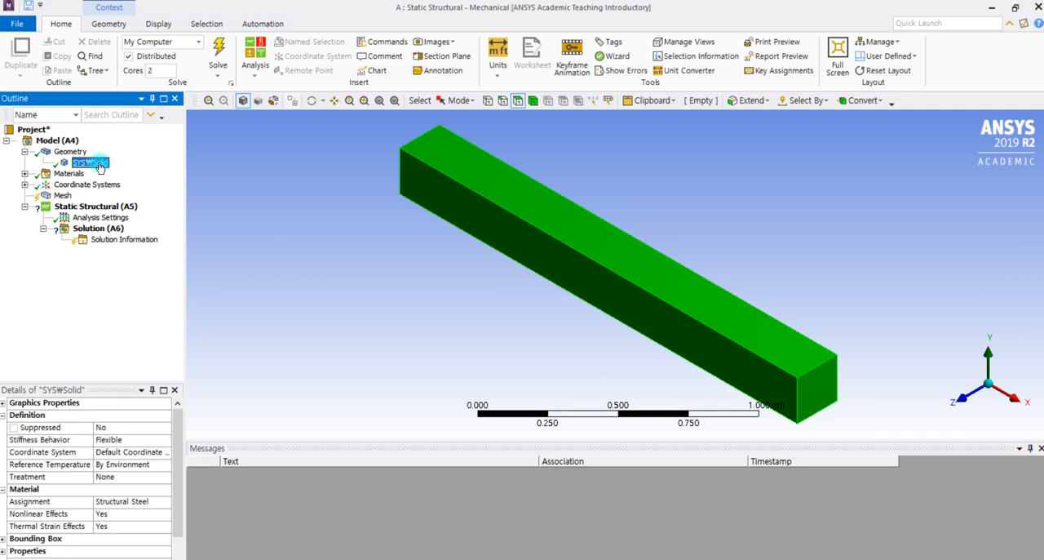
{"action": "right_click", "coordinate": [101, 166]}
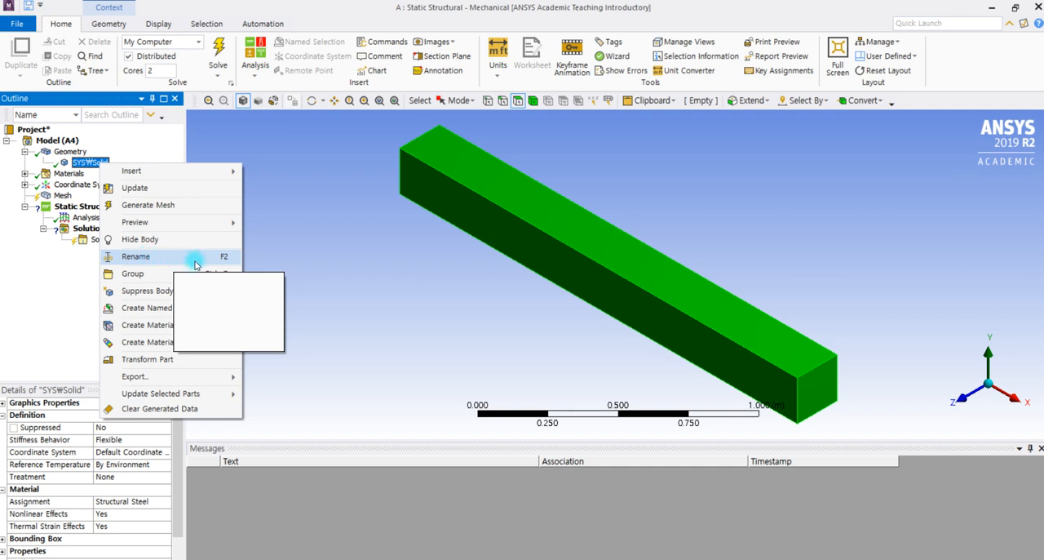
{"action": "left_click", "coordinate": [67, 263]}
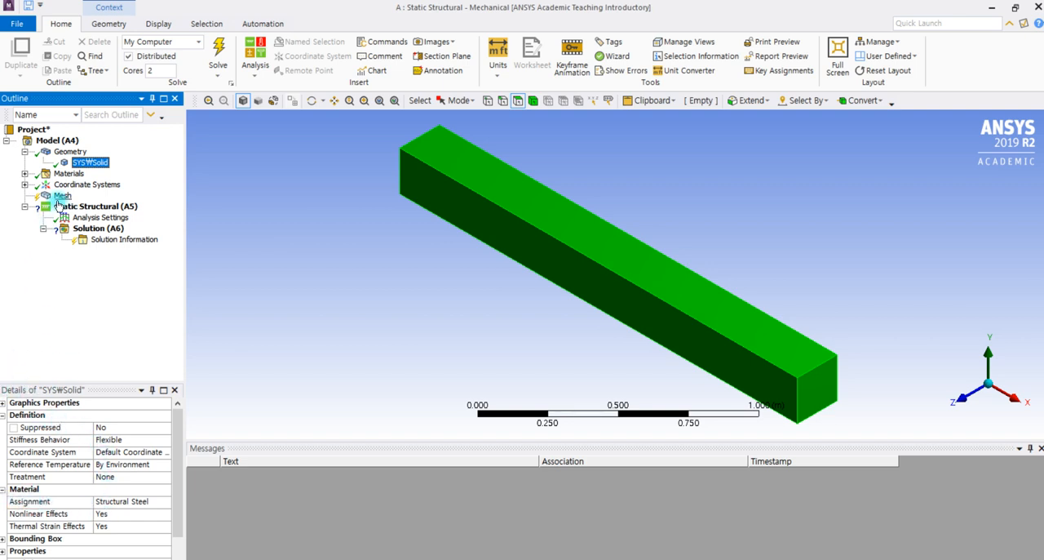
{"action": "left_click", "coordinate": [24, 173]}
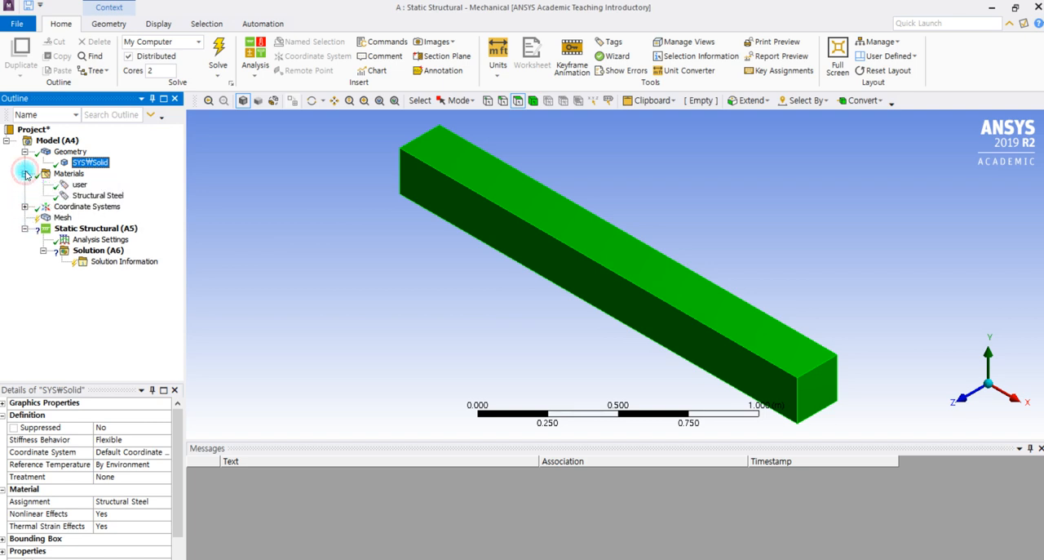
{"action": "left_click", "coordinate": [166, 504]}
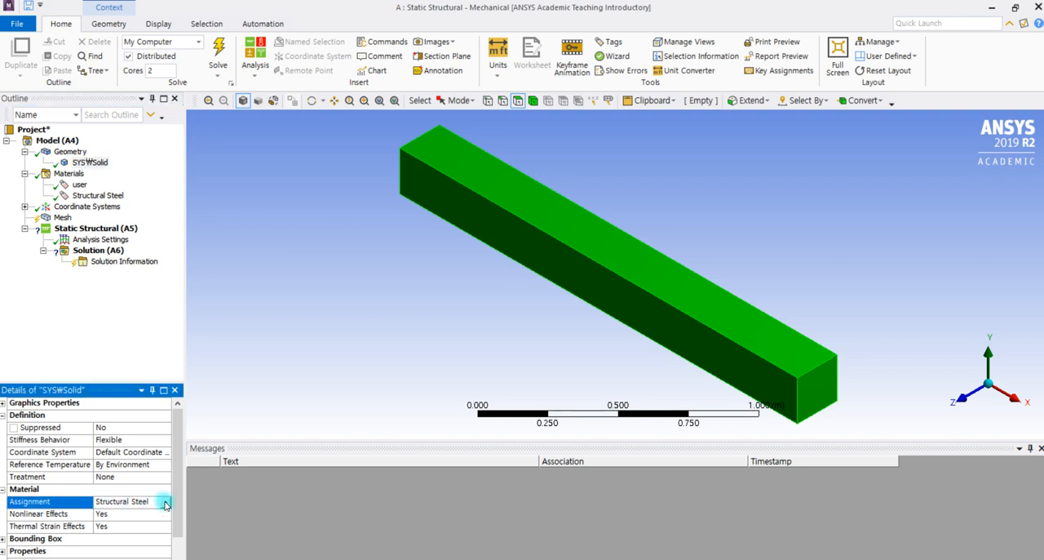
{"action": "left_click", "coordinate": [165, 501]}
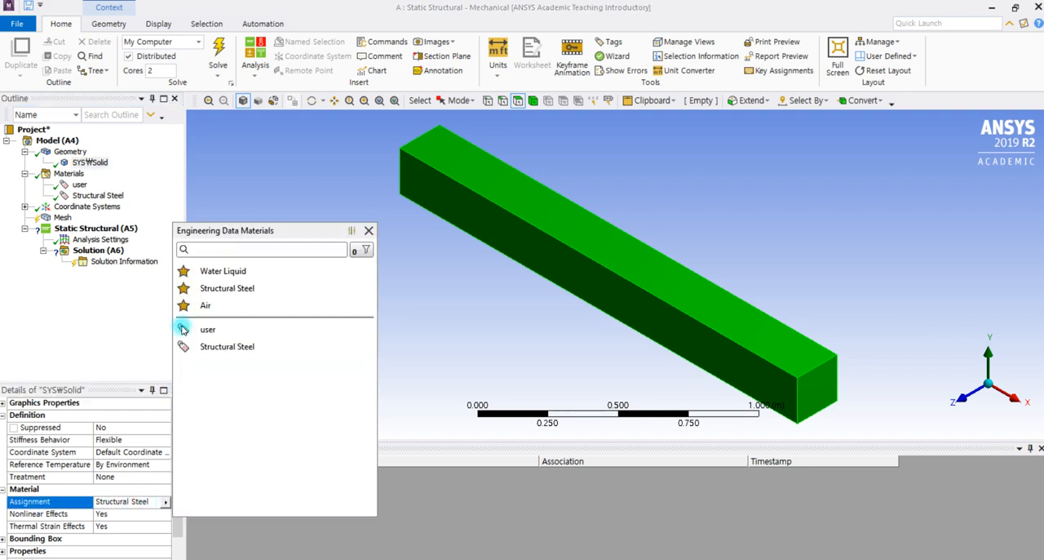
{"action": "left_click", "coordinate": [231, 333]}
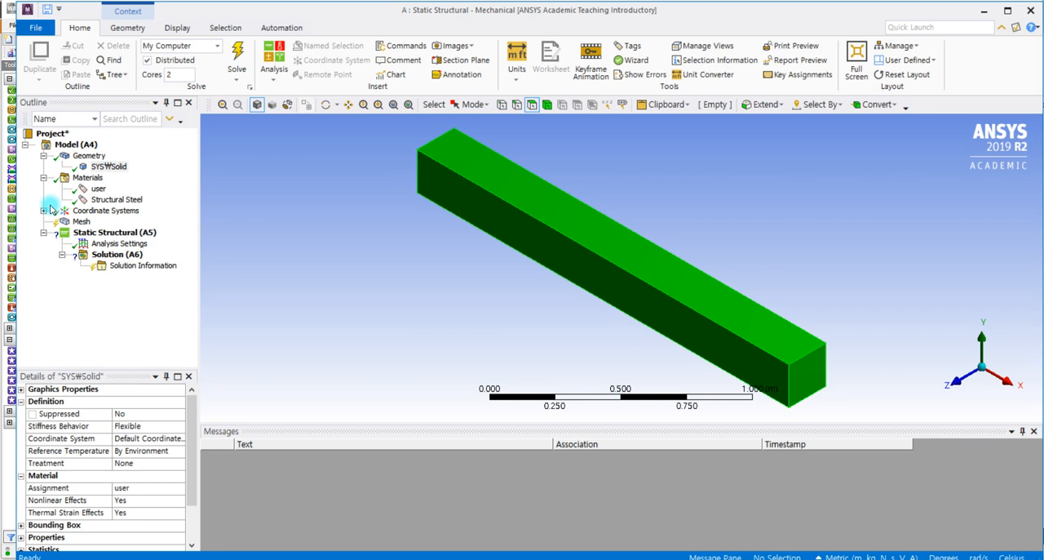
{"action": "left_click", "coordinate": [43, 178]}
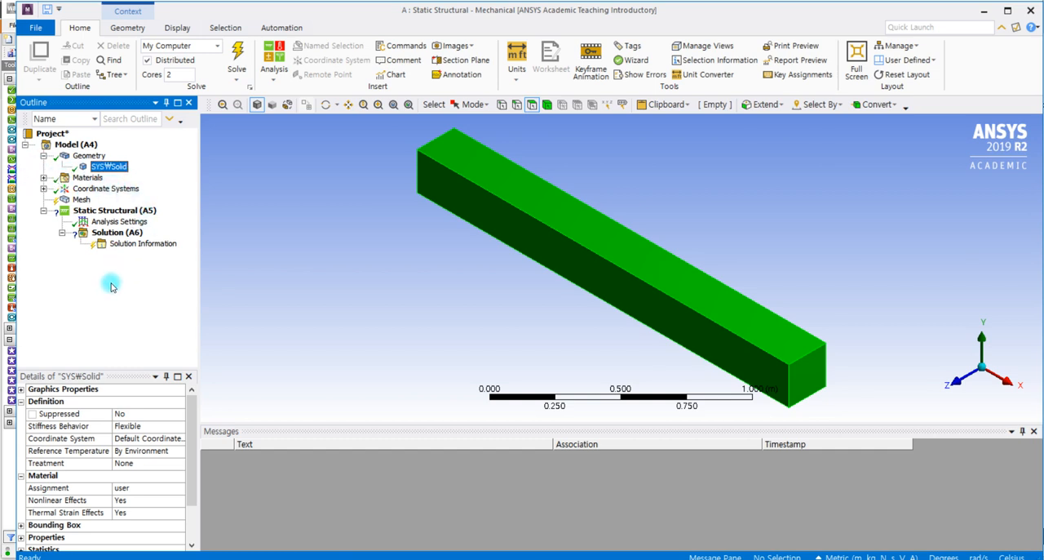
{"action": "left_click", "coordinate": [44, 156]}
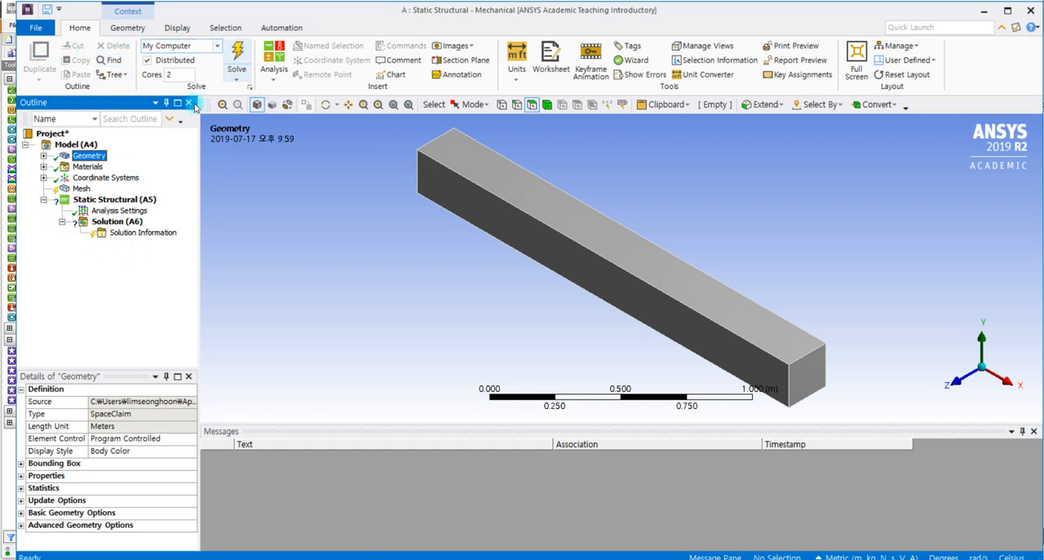
{"action": "left_click", "coordinate": [104, 202]}
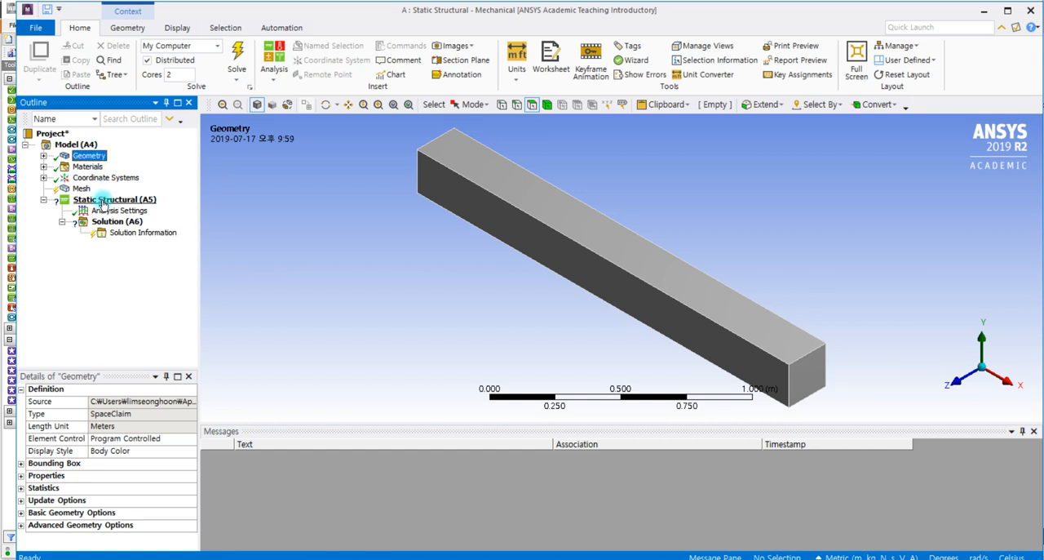
{"action": "left_click", "coordinate": [86, 145]}
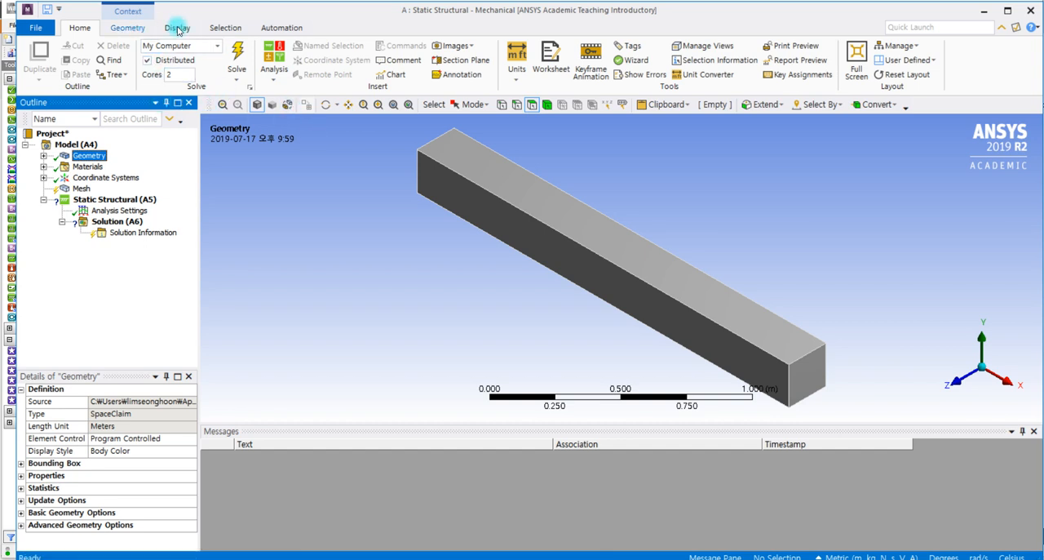
{"action": "left_click", "coordinate": [128, 28]}
{"action": "left_click", "coordinate": [83, 32]}
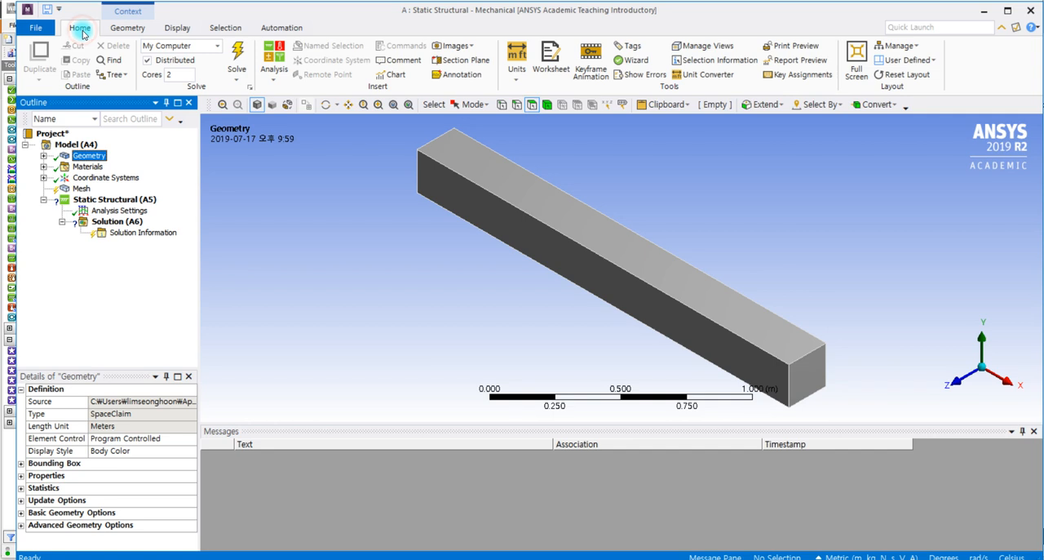
{"action": "left_click", "coordinate": [65, 146]}
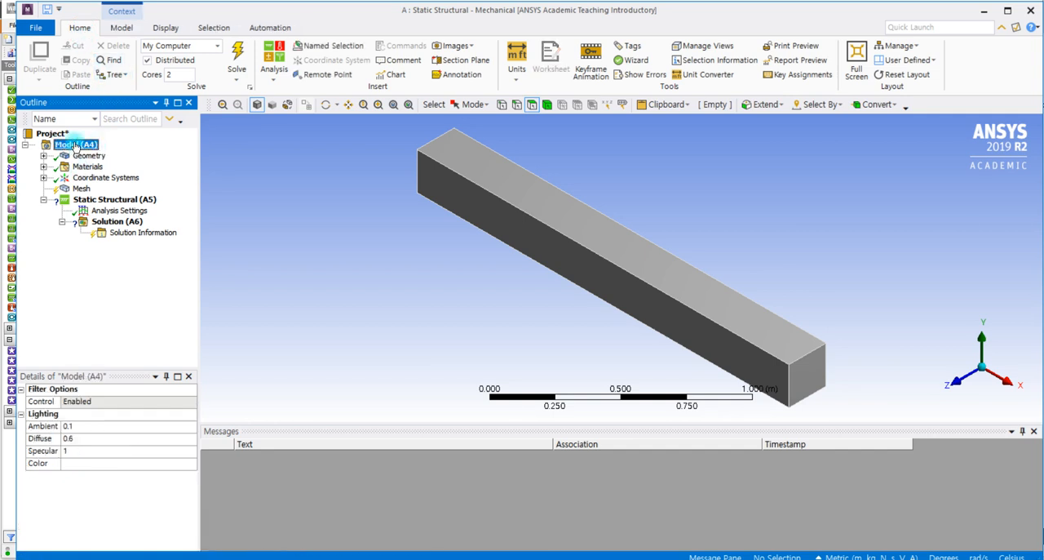
{"action": "right_click", "coordinate": [75, 147]}
{"action": "mouse_move", "coordinate": [122, 153]}
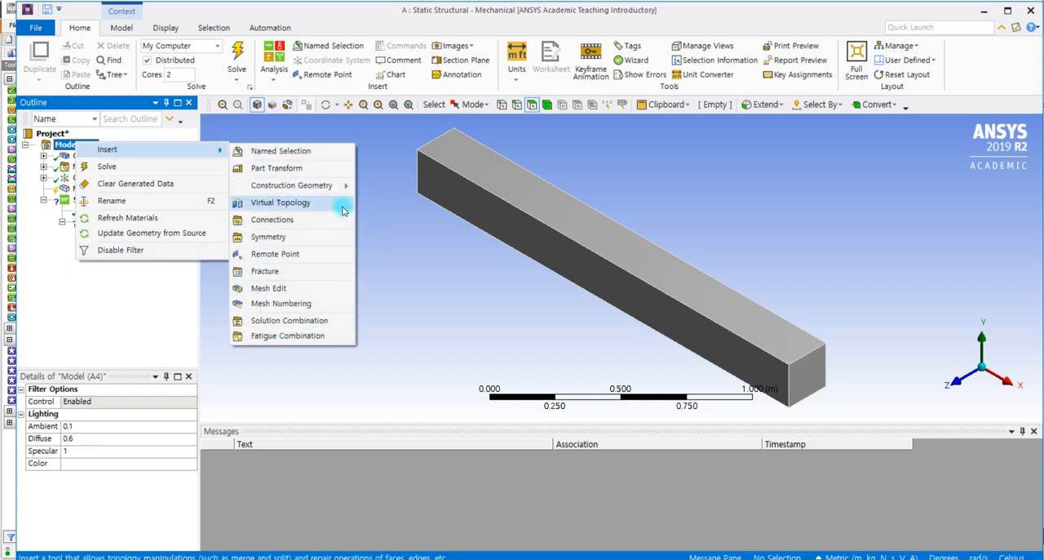
{"action": "left_click", "coordinate": [201, 198]}
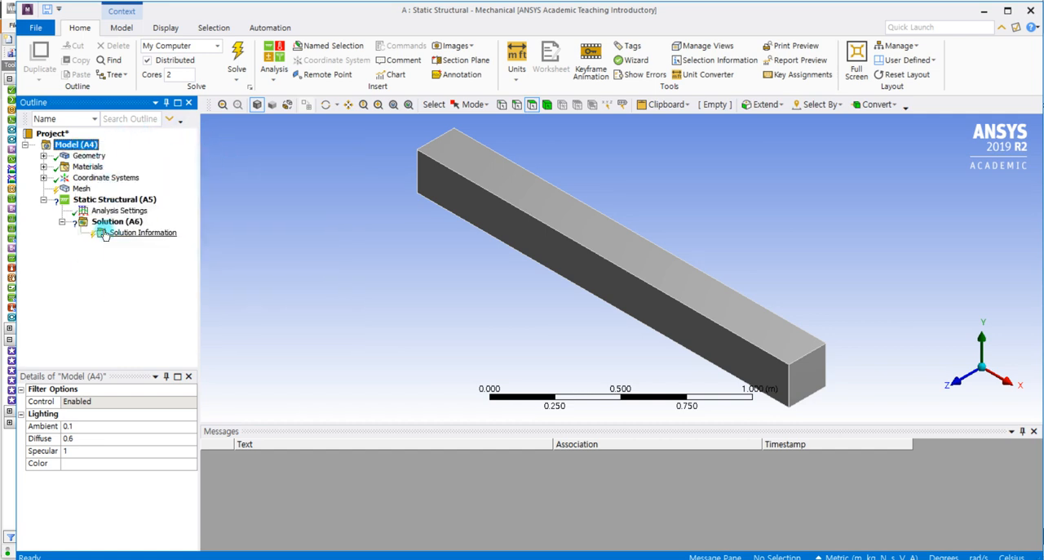
- Insert a mesh Method control scoped to the beam body and review the available method types
{"action": "left_click", "coordinate": [81, 190]}
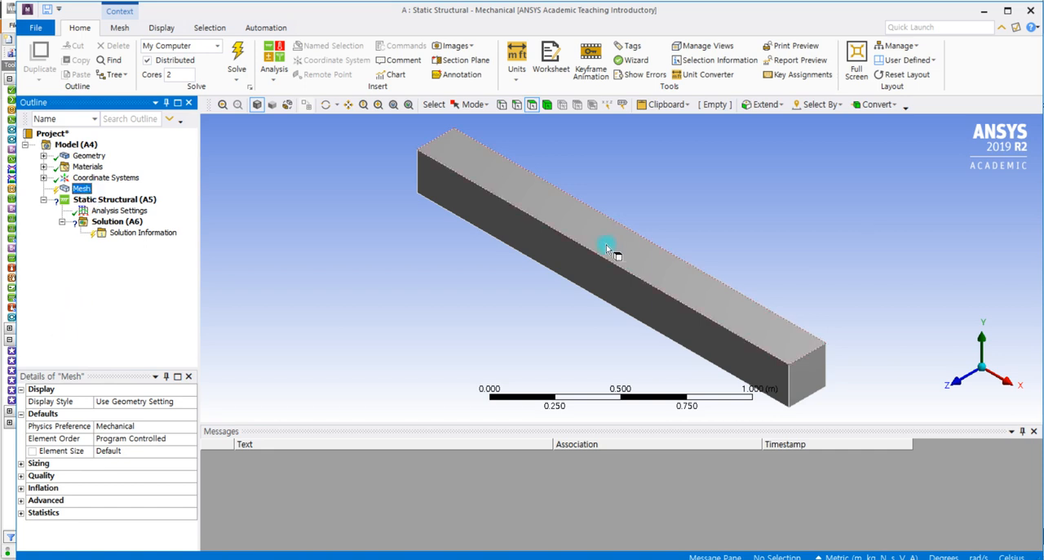
{"action": "right_click", "coordinate": [79, 193]}
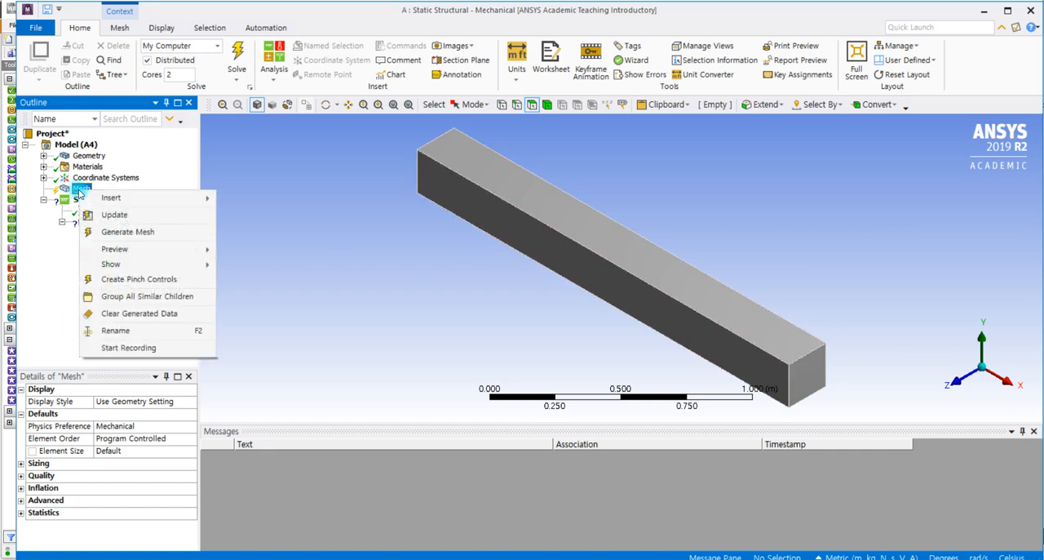
{"action": "mouse_move", "coordinate": [100, 196]}
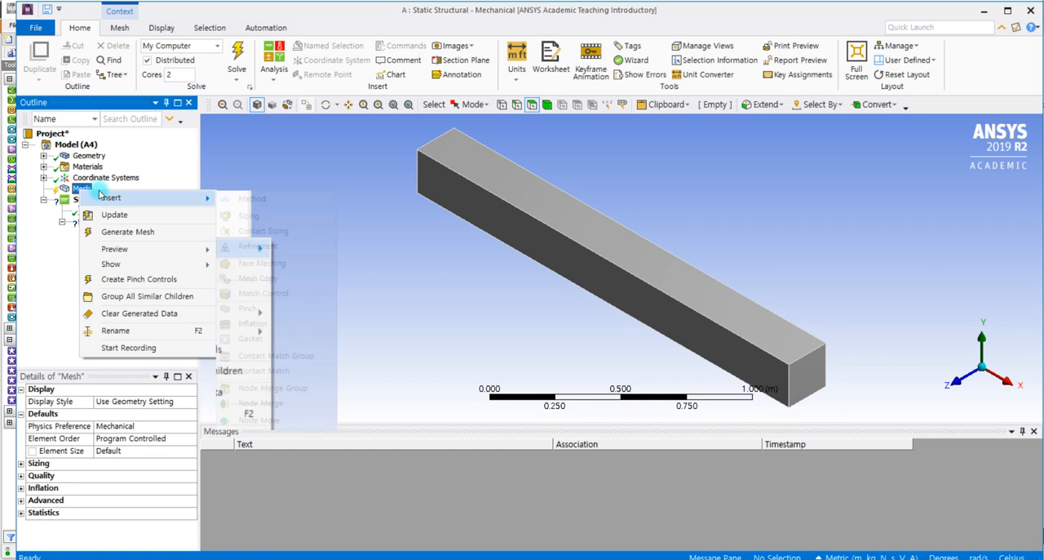
{"action": "left_click", "coordinate": [267, 201]}
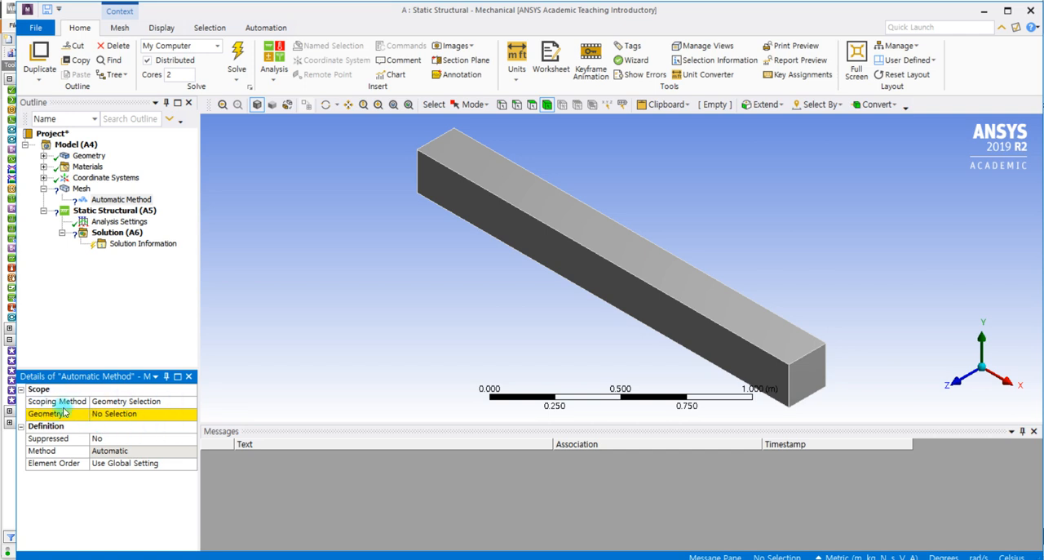
{"action": "left_click", "coordinate": [561, 254]}
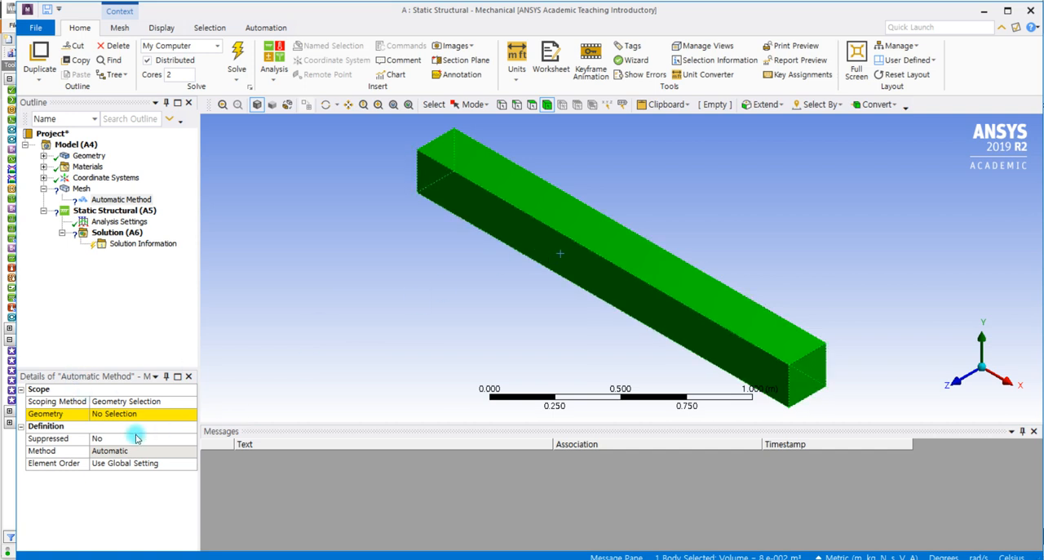
{"action": "left_click", "coordinate": [115, 414]}
{"action": "left_click", "coordinate": [115, 415]}
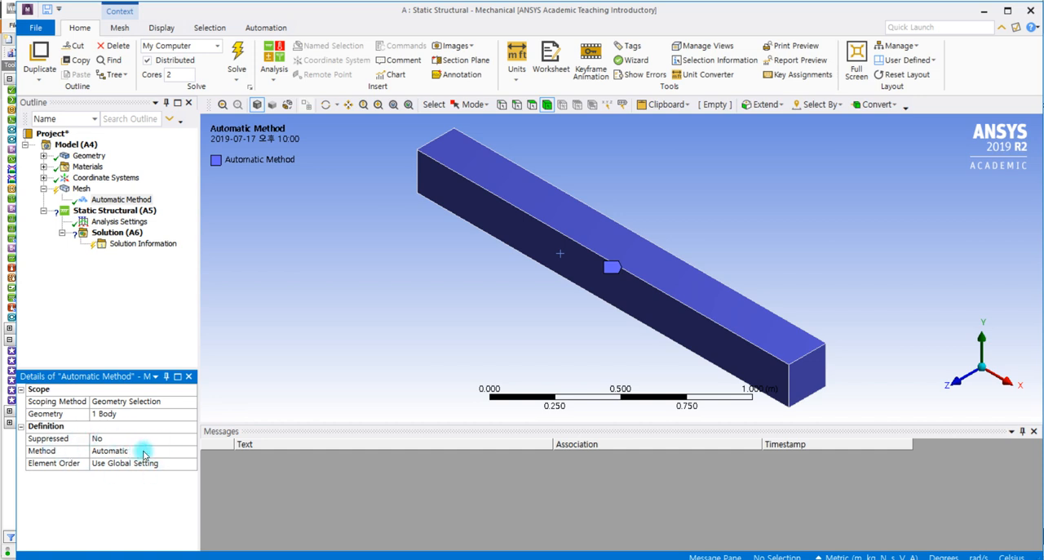
{"action": "left_click", "coordinate": [189, 453]}
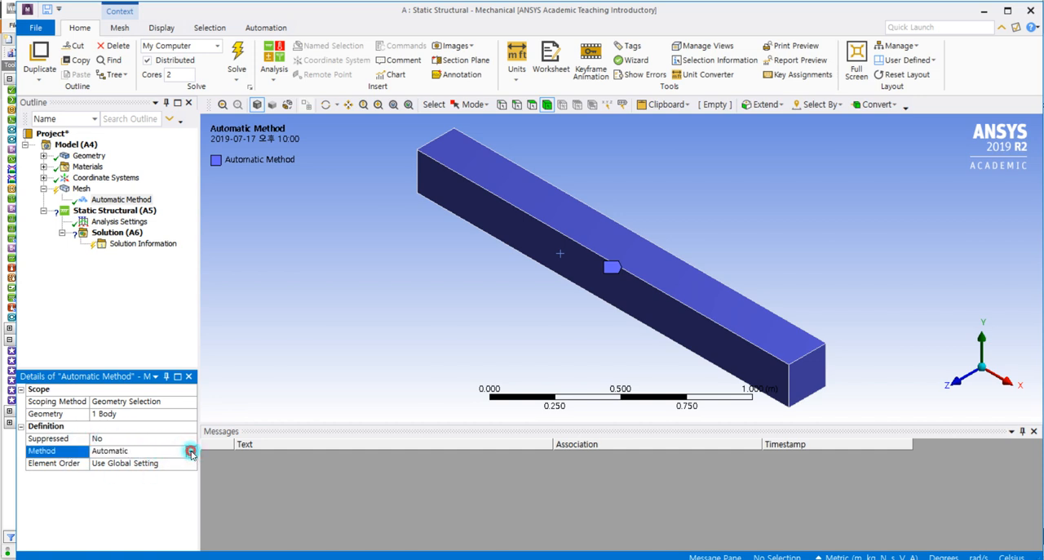
{"action": "left_click", "coordinate": [190, 451]}
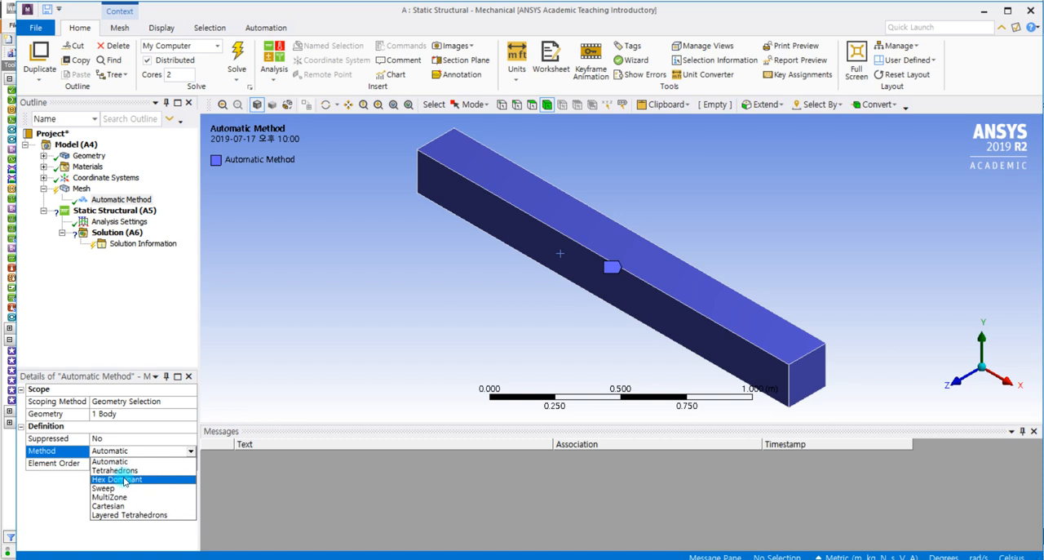
{"action": "left_click", "coordinate": [60, 481]}
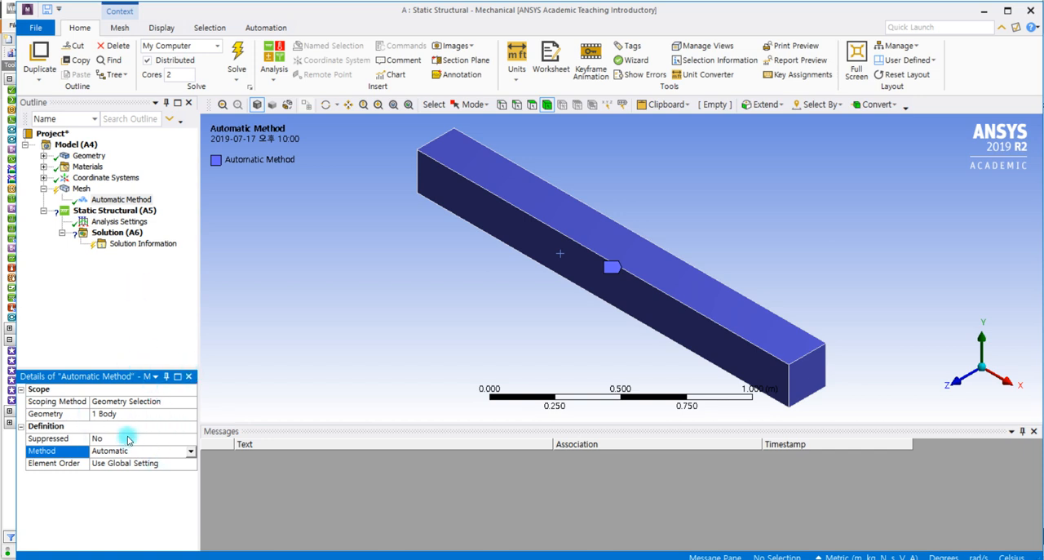
- Delete the Automatic Method control from the mesh and confirm the deletion
{"action": "left_click", "coordinate": [114, 200]}
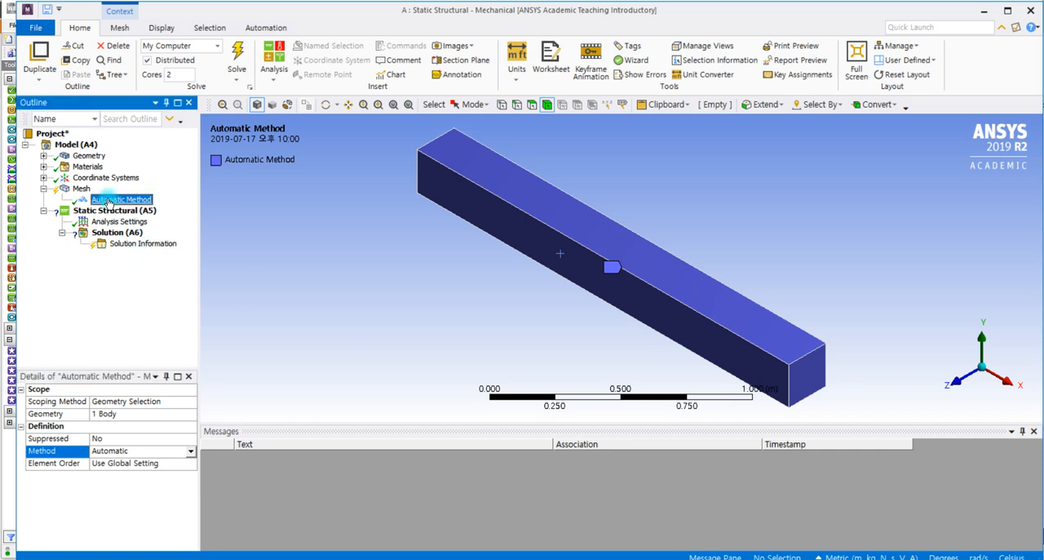
{"action": "right_click", "coordinate": [109, 203]}
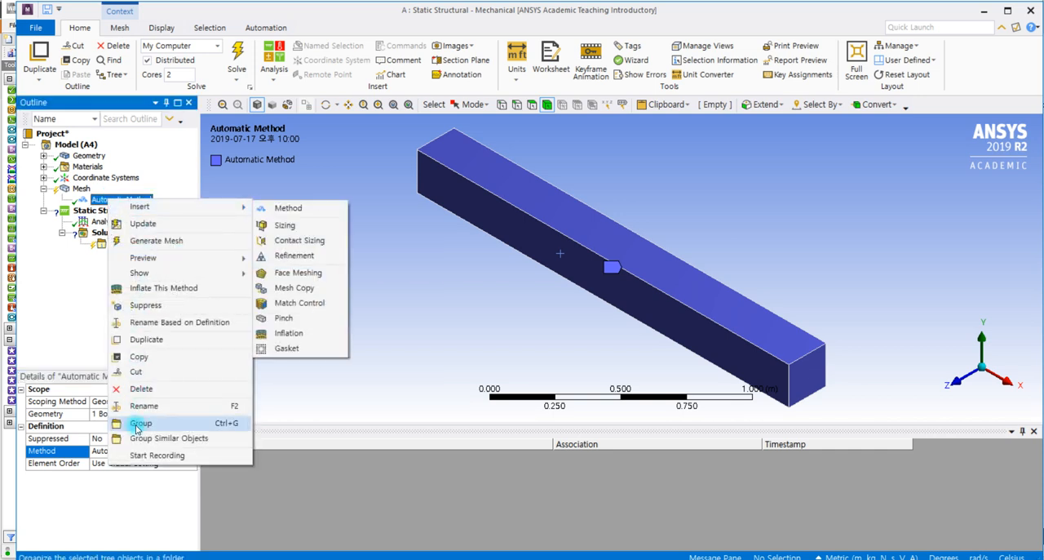
{"action": "left_click", "coordinate": [155, 390]}
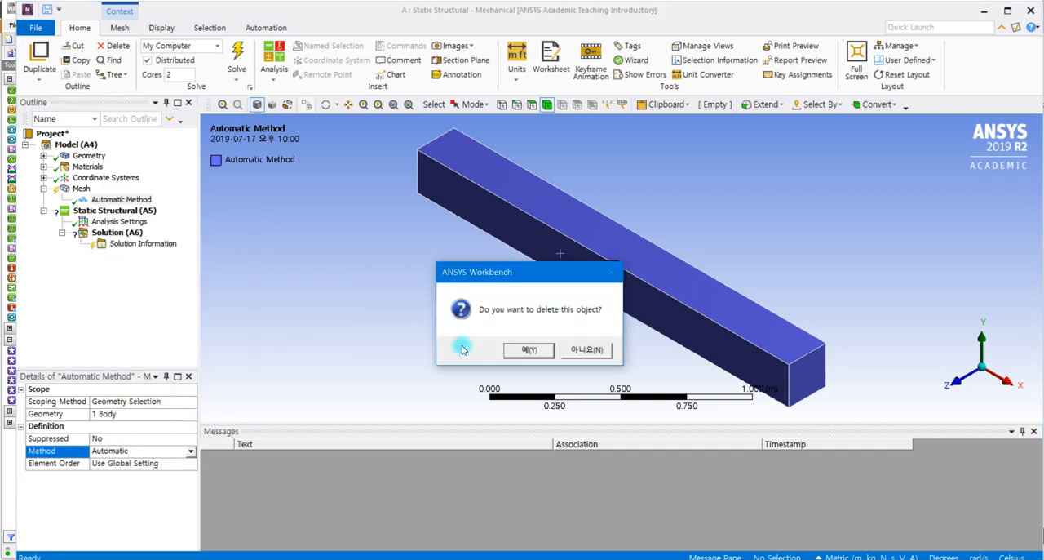
{"action": "left_click", "coordinate": [531, 349]}
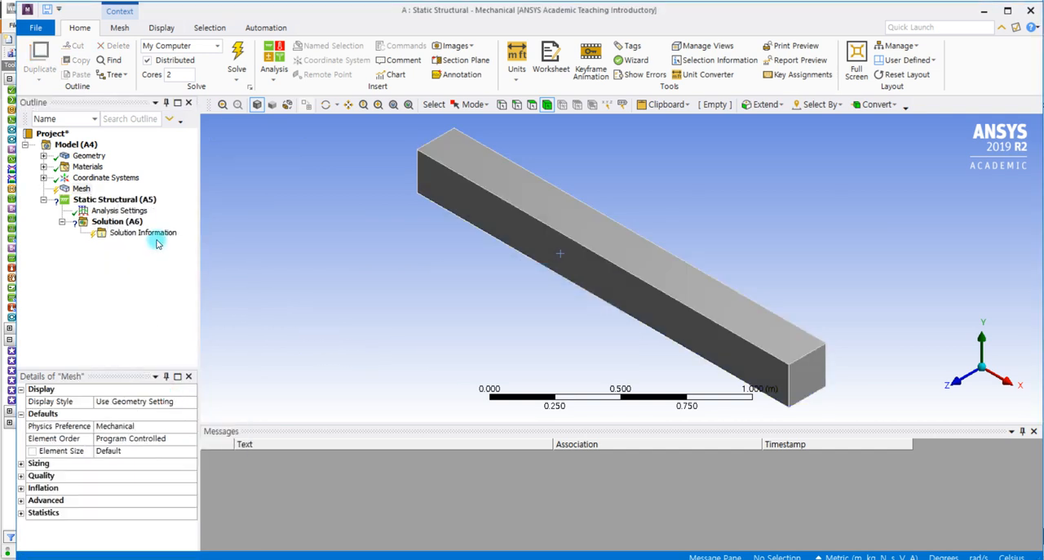
- Generate the beam's mesh with the default mesh settings
{"action": "left_click", "coordinate": [77, 189]}
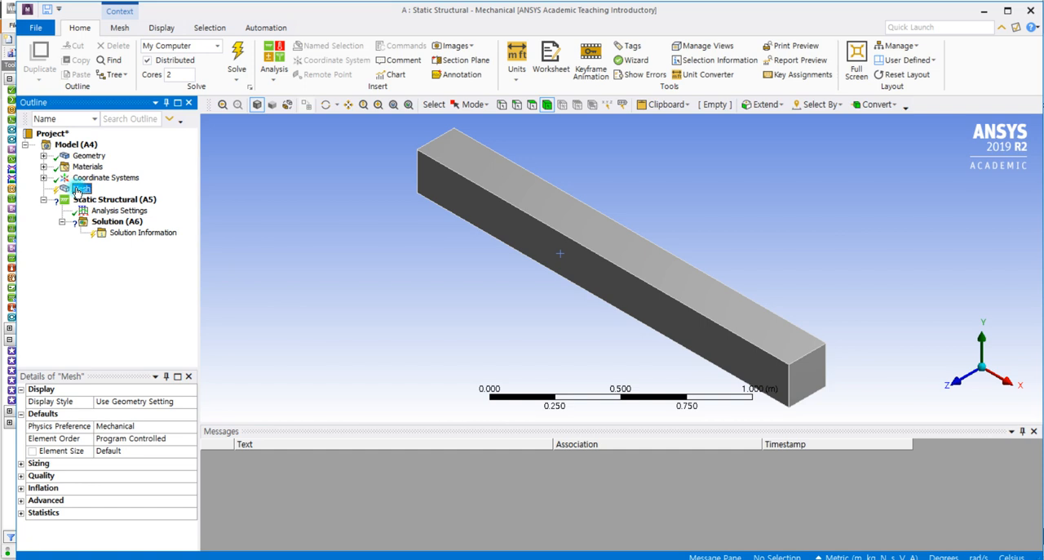
{"action": "right_click", "coordinate": [78, 191]}
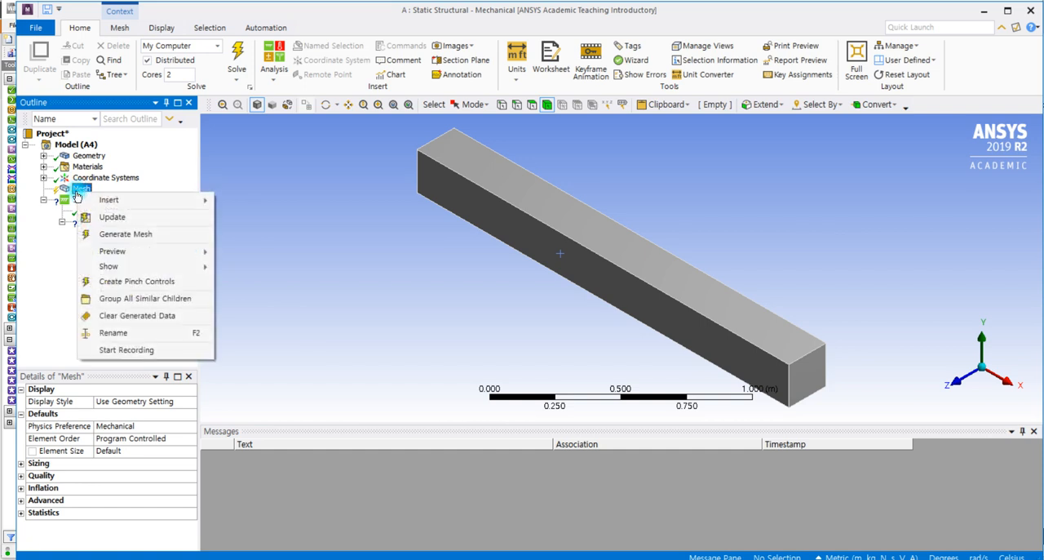
{"action": "left_click", "coordinate": [142, 235]}
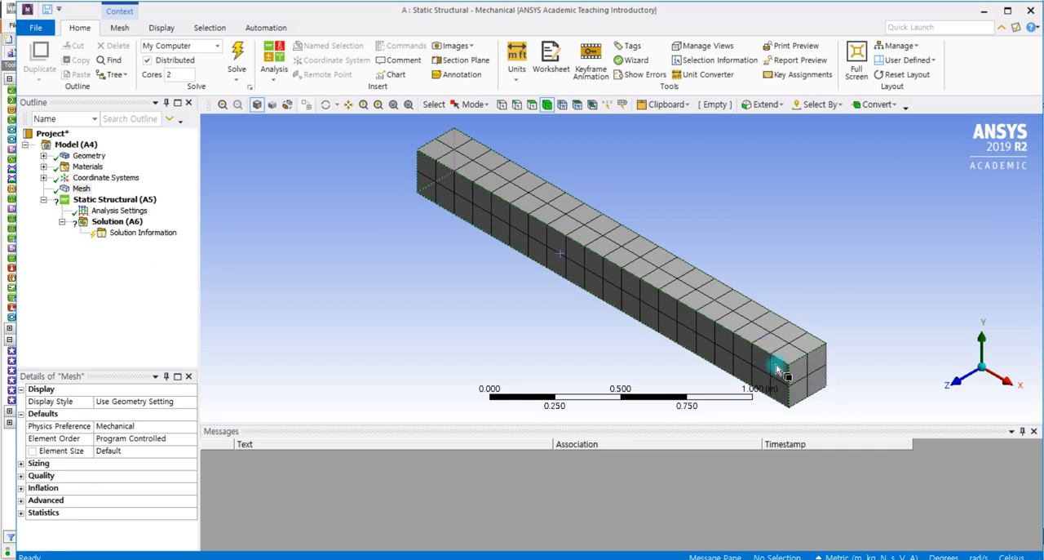
- Add a Fixed Support to the static structural analysis, scoped to the beam's end face at X = 0
{"action": "left_click", "coordinate": [129, 203]}
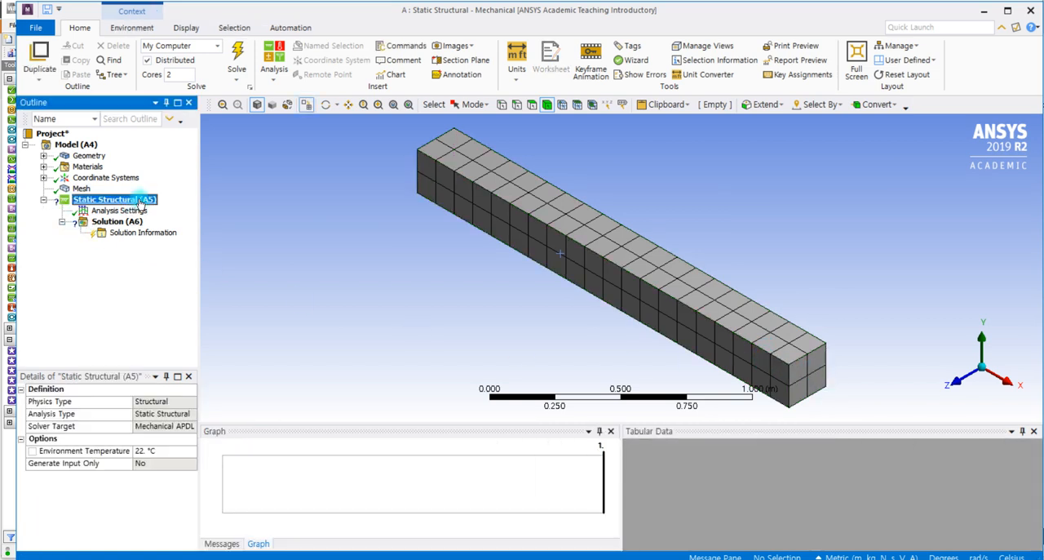
{"action": "right_click", "coordinate": [140, 203]}
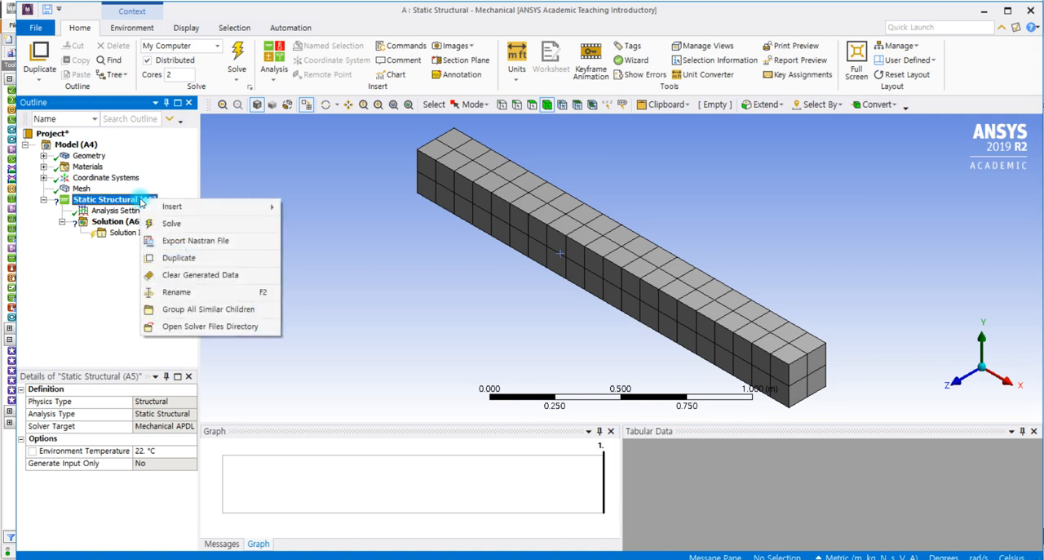
{"action": "mouse_move", "coordinate": [192, 206]}
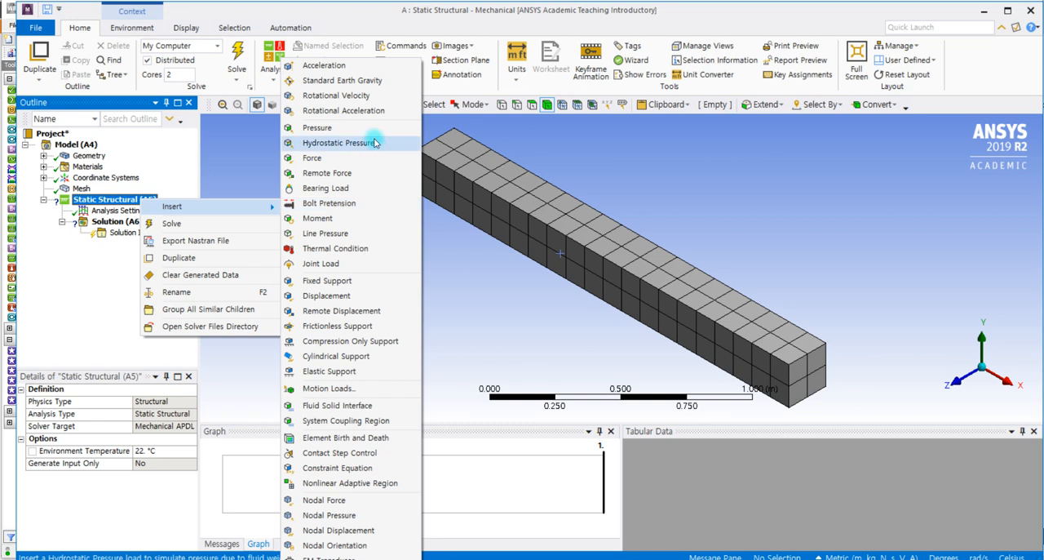
{"action": "left_click", "coordinate": [357, 283]}
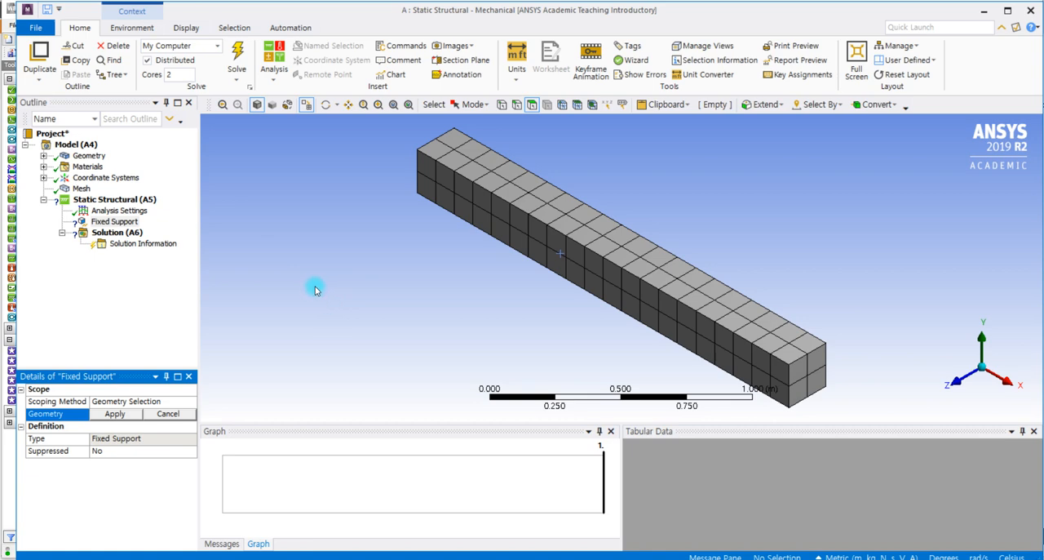
{"action": "middle_click_drag", "start_coordinate": [361, 308], "coordinate": [542, 319]}
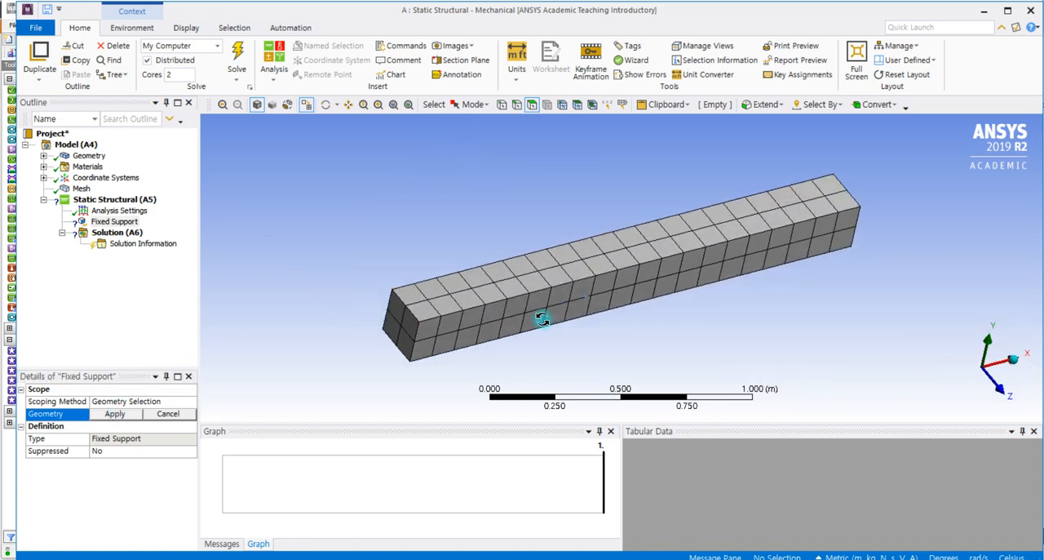
{"action": "left_click", "coordinate": [413, 339]}
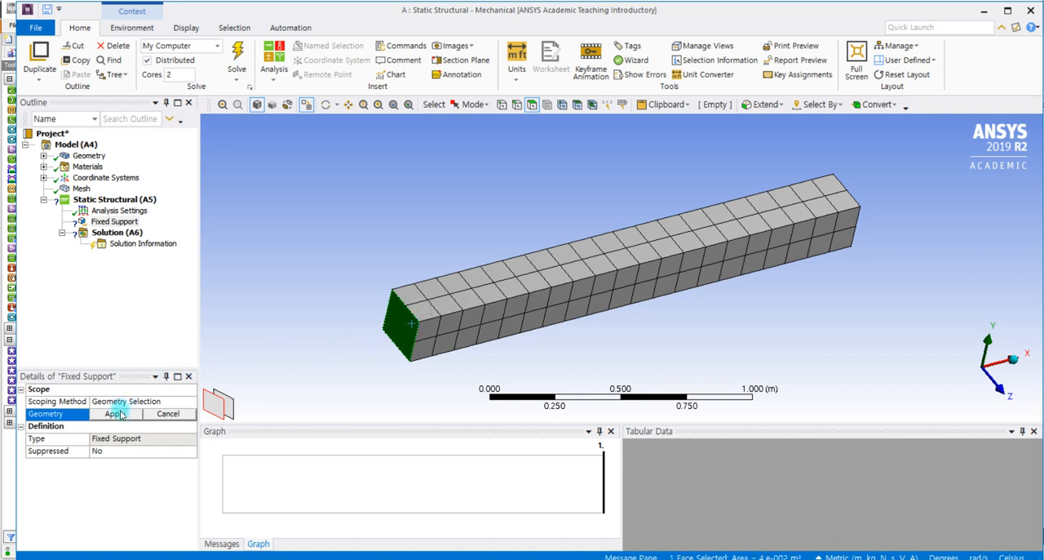
{"action": "left_click", "coordinate": [115, 413]}
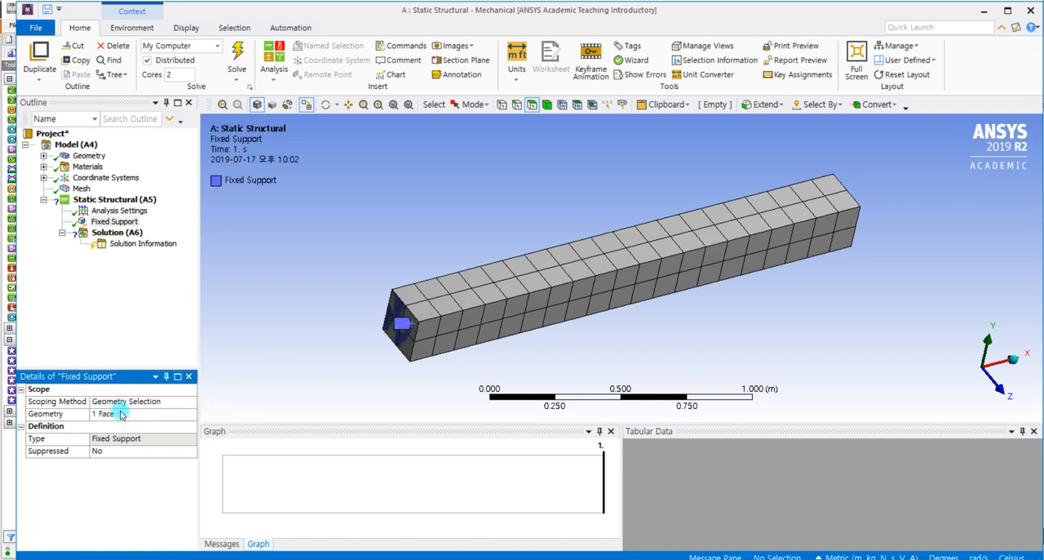
- Add a Force load to the static structural analysis, scoped to the beam's free end face opposite the fixed support
{"action": "left_click", "coordinate": [113, 201]}
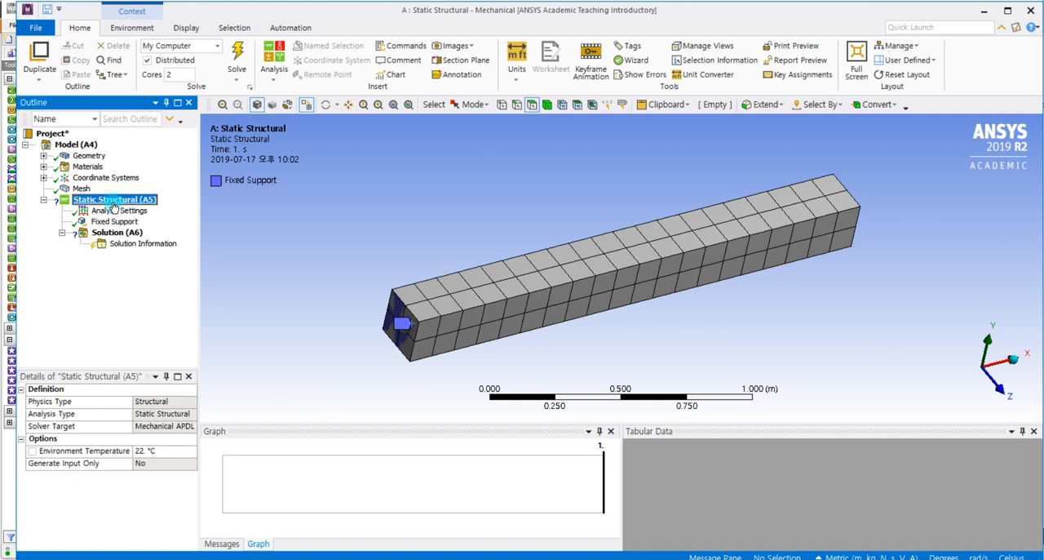
{"action": "right_click", "coordinate": [113, 205]}
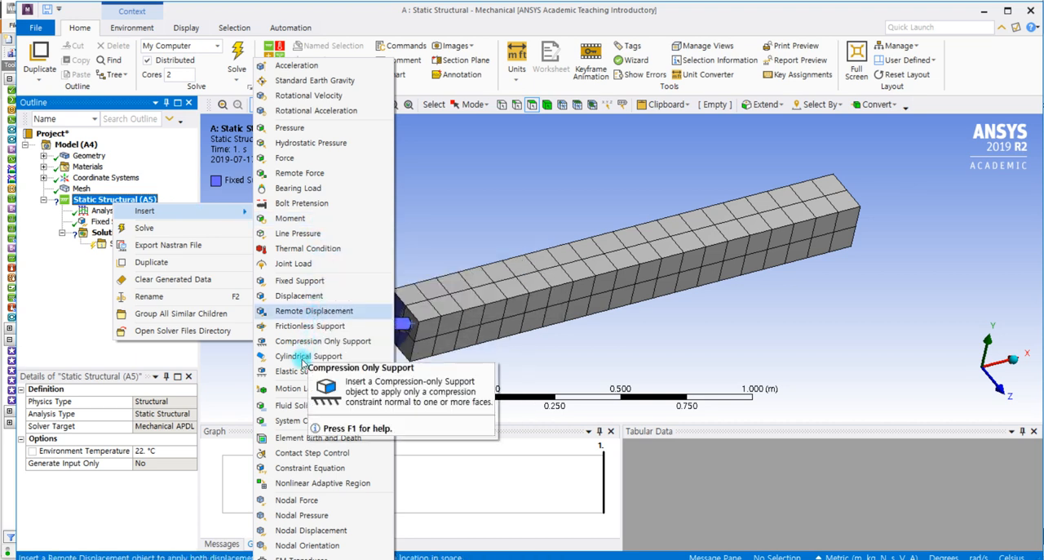
{"action": "left_click", "coordinate": [283, 158]}
{"action": "middle_click_drag", "start_coordinate": [729, 309], "coordinate": [545, 310]}
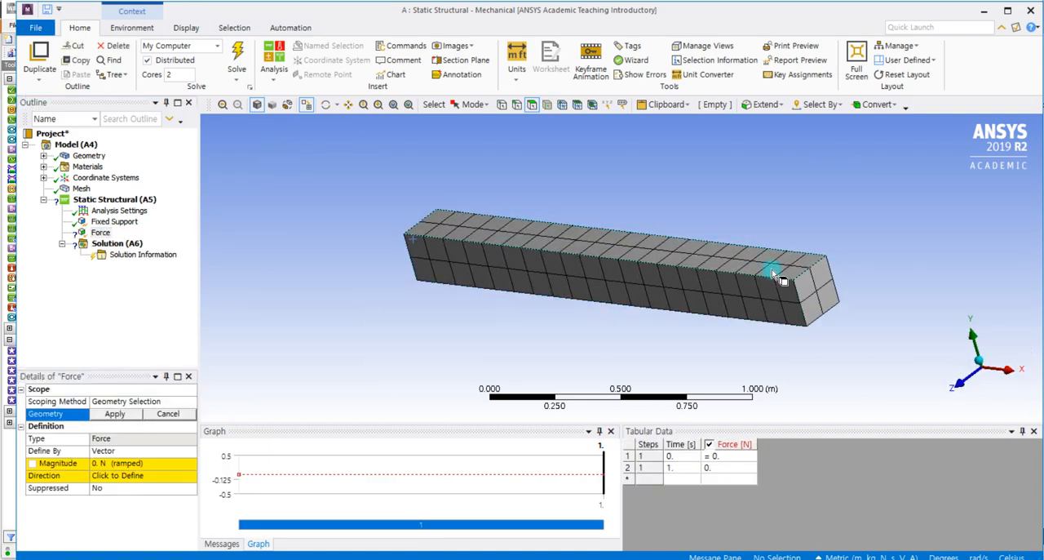
{"action": "left_click", "coordinate": [819, 288]}
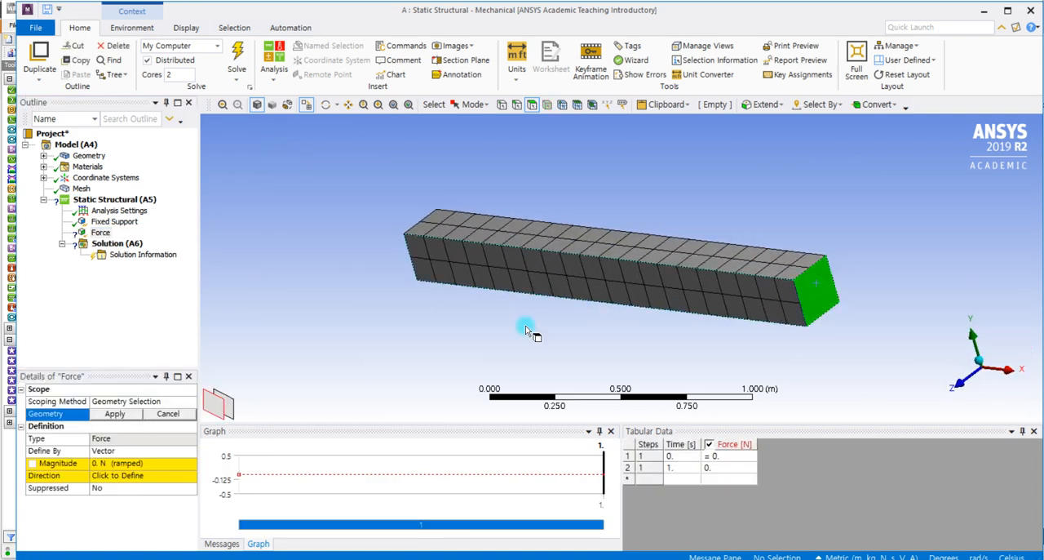
{"action": "left_click", "coordinate": [115, 415]}
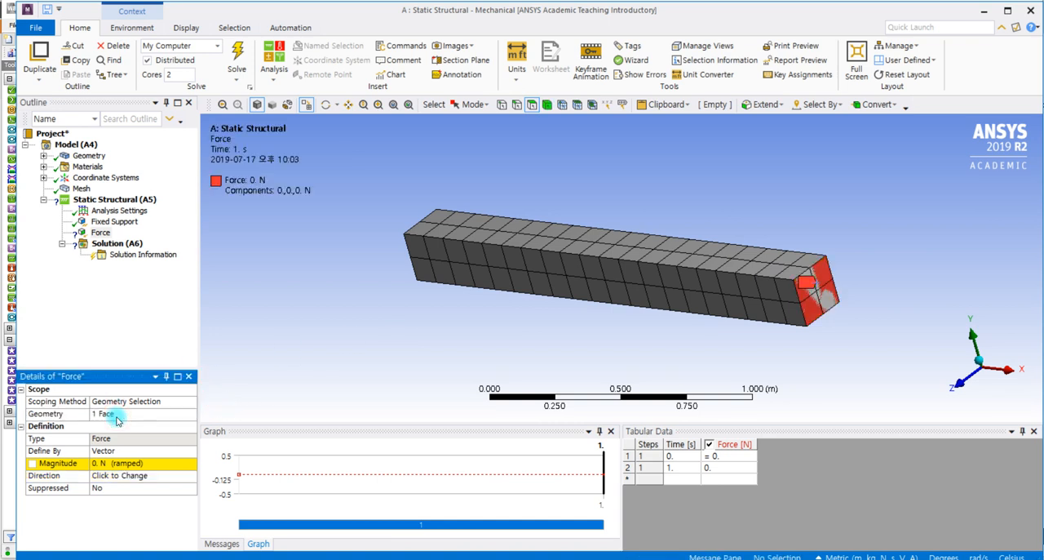
- Define the force by components with a Y component of -10000 N, then display all loads and supports of the analysis
{"action": "left_click", "coordinate": [115, 450]}
{"action": "left_click", "coordinate": [193, 450]}
{"action": "left_click", "coordinate": [166, 462]}
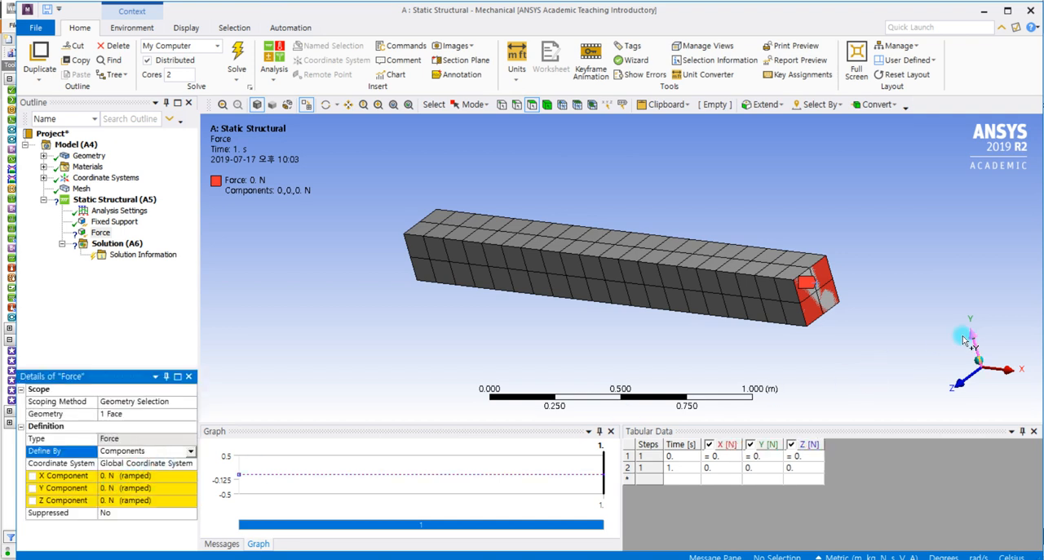
{"action": "left_click", "coordinate": [126, 488]}
{"action": "type", "text": "-10000"}
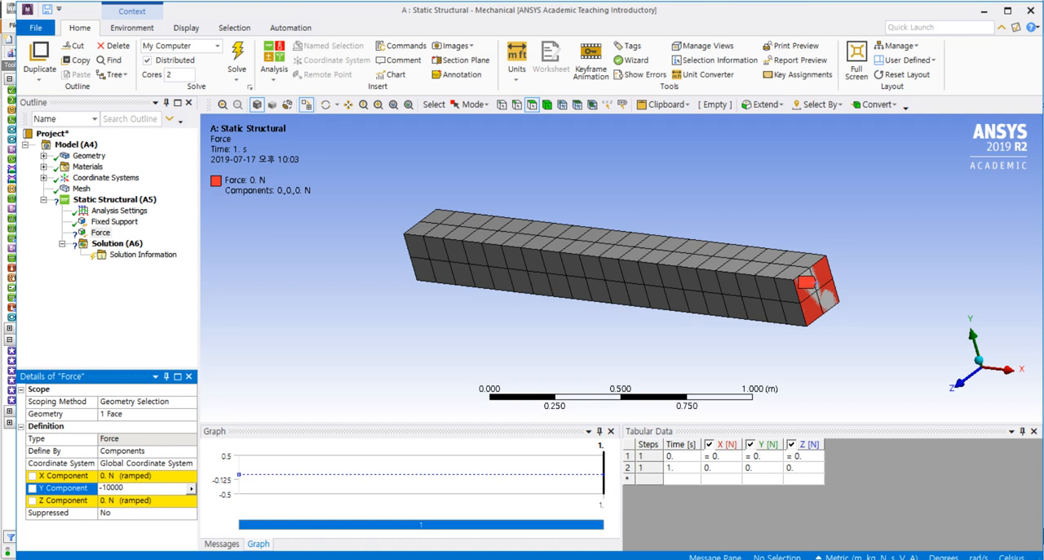
{"action": "left_click", "coordinate": [137, 343]}
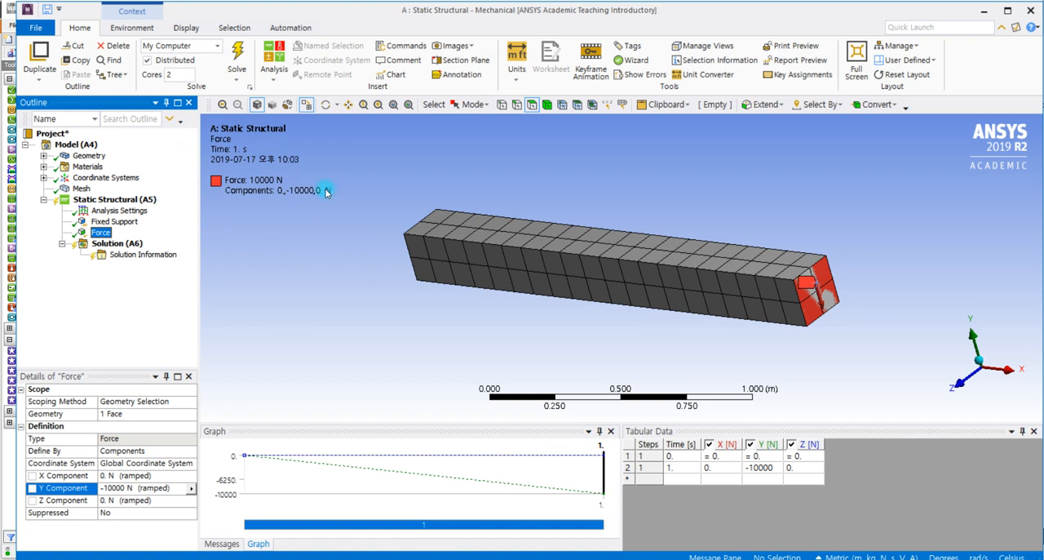
{"action": "left_click", "coordinate": [106, 204]}
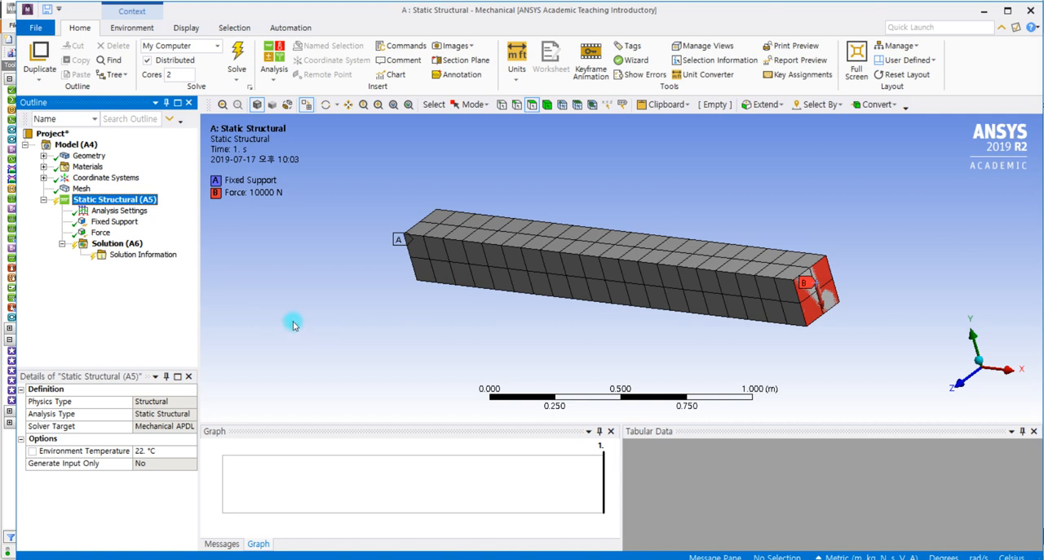
- Insert a Path as construction geometry in the model
{"action": "left_click", "coordinate": [81, 147]}
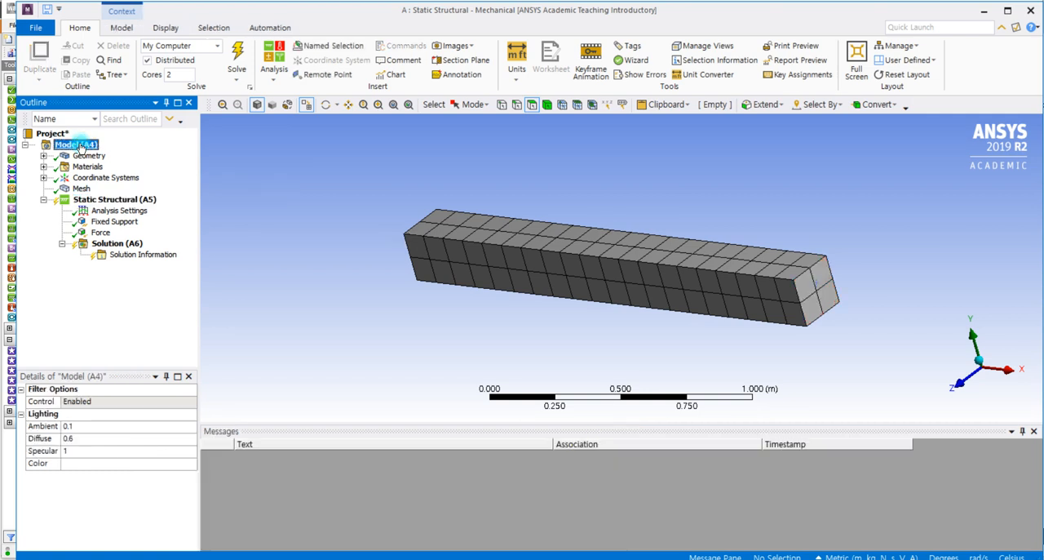
{"action": "right_click", "coordinate": [81, 148]}
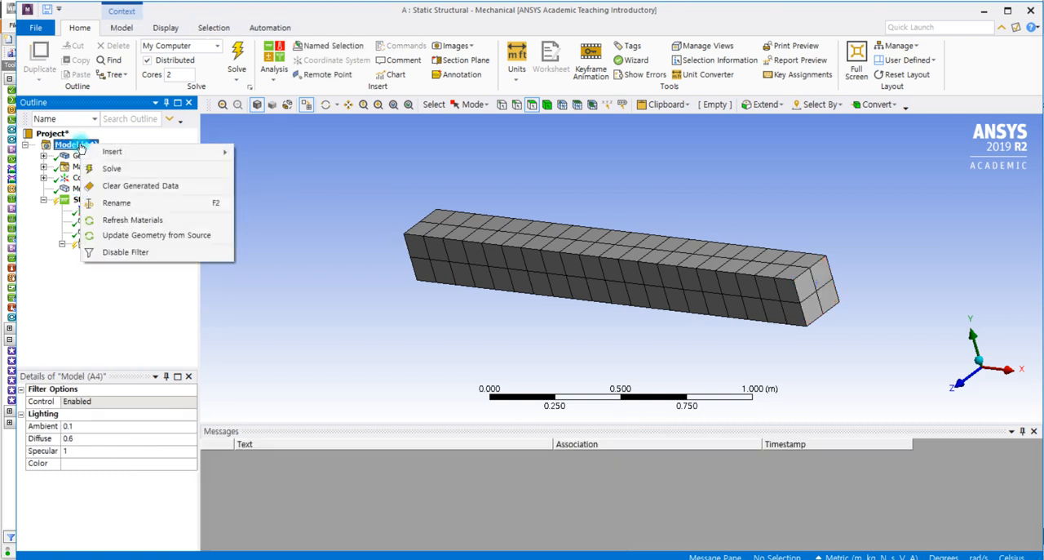
{"action": "mouse_move", "coordinate": [90, 156]}
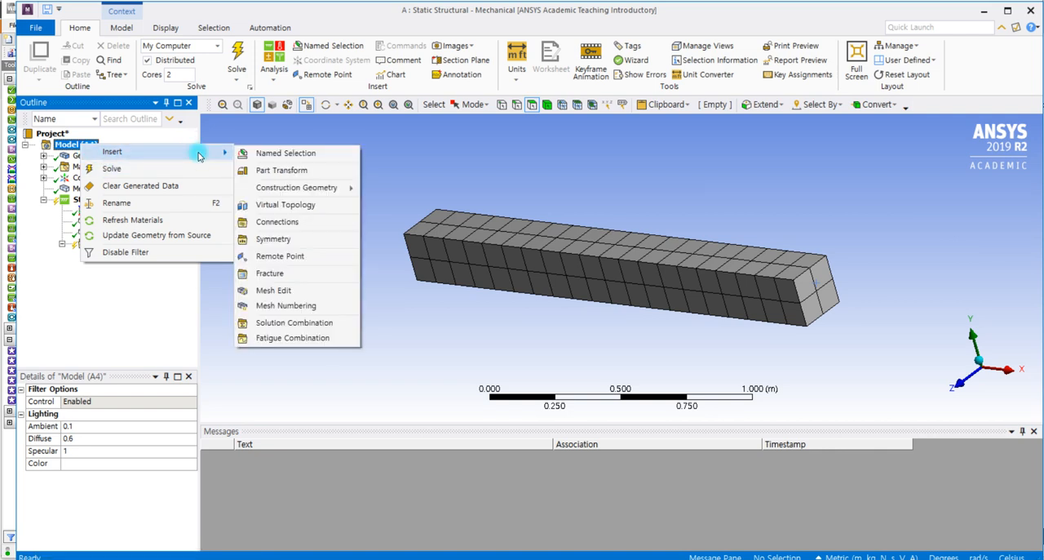
{"action": "mouse_move", "coordinate": [297, 192]}
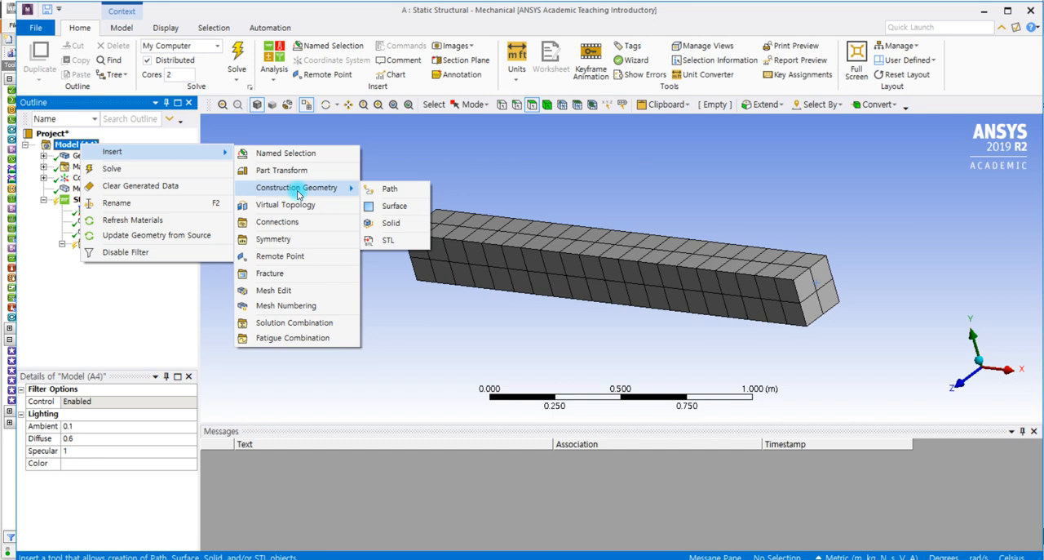
{"action": "left_click", "coordinate": [388, 189]}
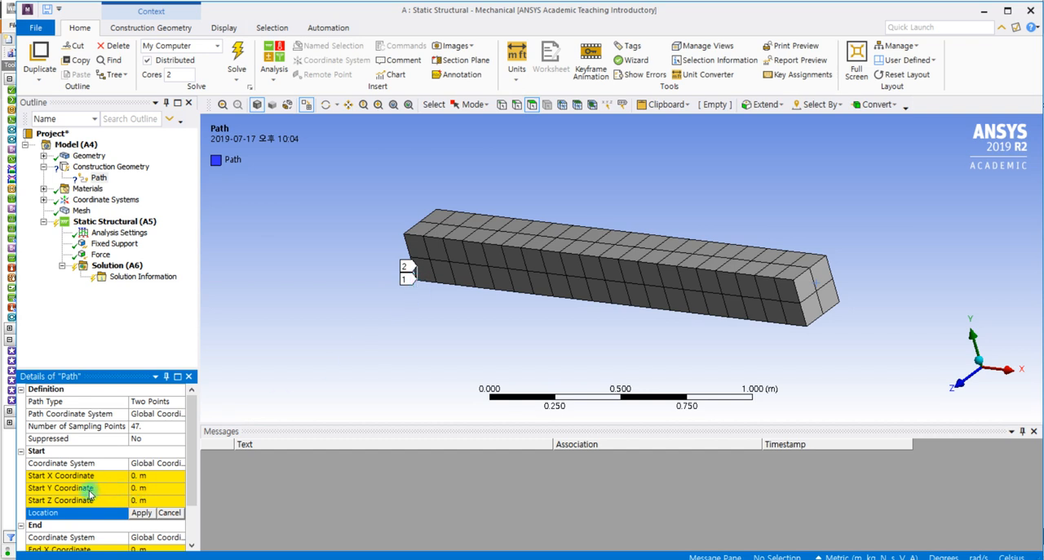
- Set the path's start point coordinates to Y 0.1 m and Z -0.1 m
{"action": "left_click", "coordinate": [138, 488]}
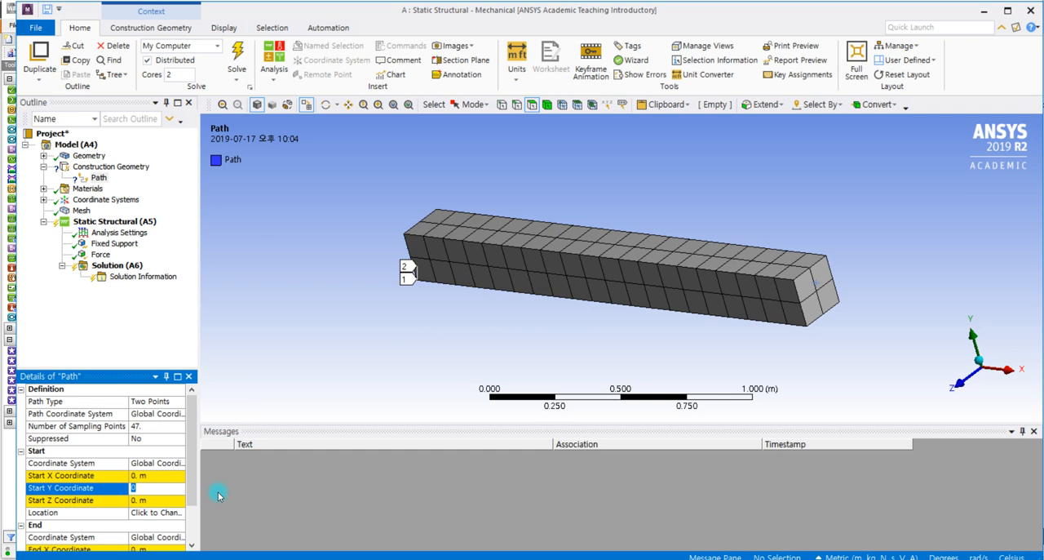
{"action": "key", "text": "Return"}
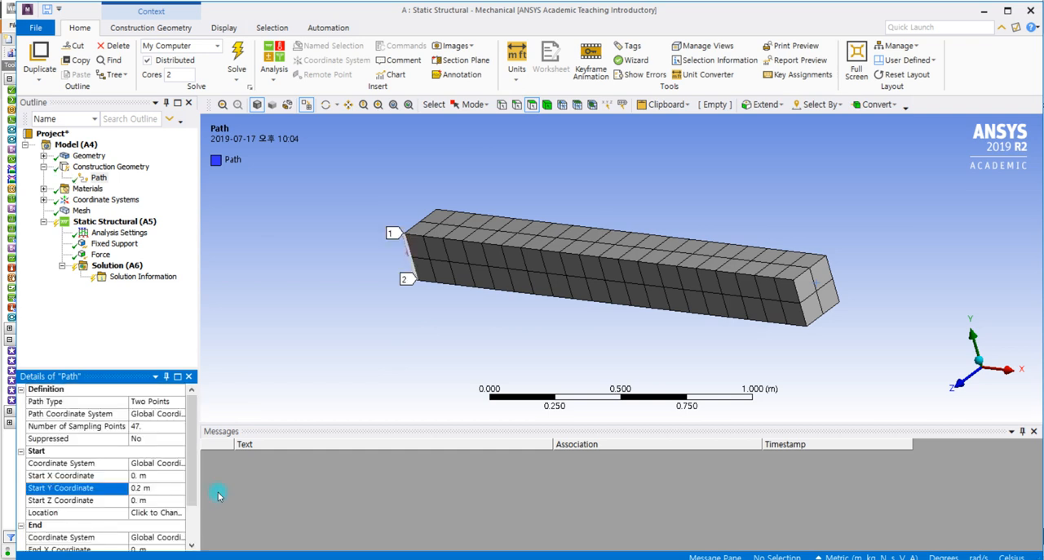
{"action": "left_click", "coordinate": [157, 490]}
{"action": "type", "text": "0.1"}
{"action": "key", "text": "Return"}
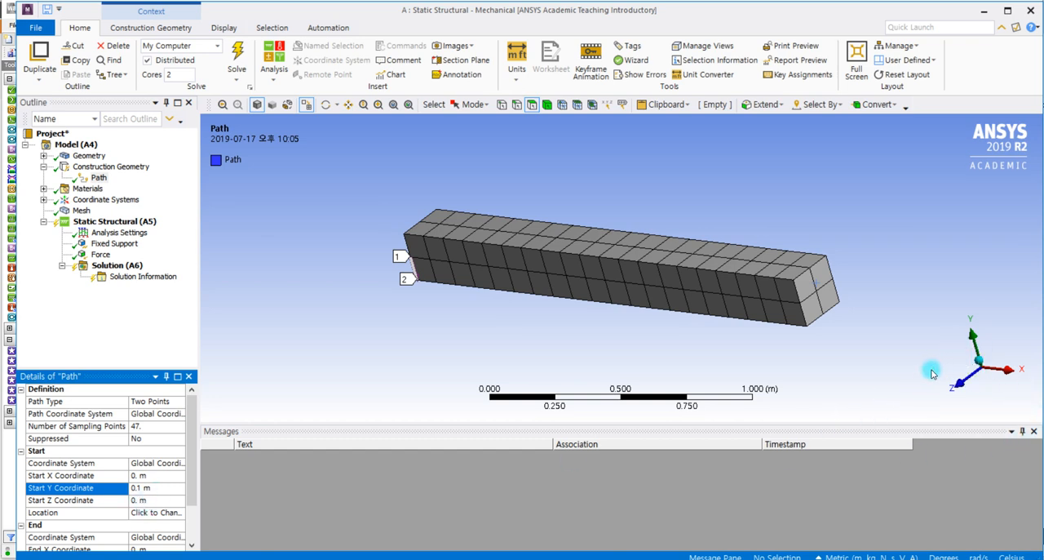
{"action": "left_click", "coordinate": [144, 500]}
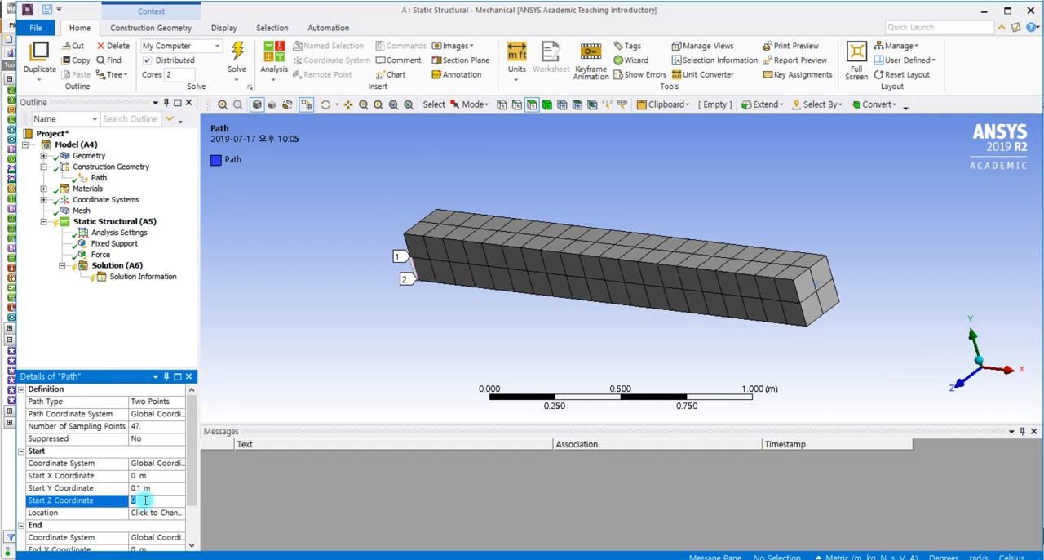
{"action": "type", "text": "-0.1"}
{"action": "key", "text": "Return"}
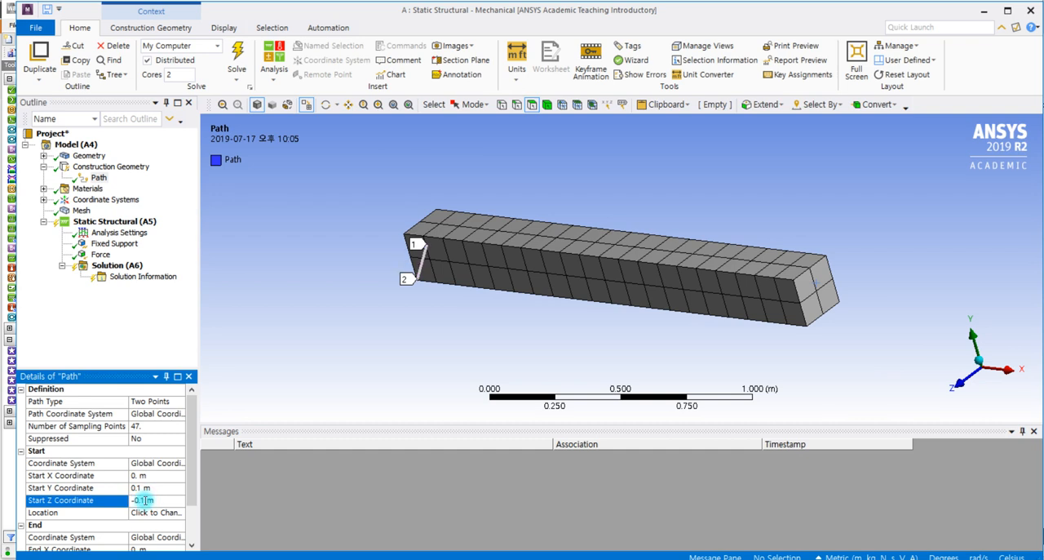
- Set the path's end point to X 2 m, Y 0.1 m and Z -0.1 m, and inspect the path inside the beam
{"action": "scroll", "coordinate": [188, 424], "scroll_direction": "down", "scroll_amount": 2}
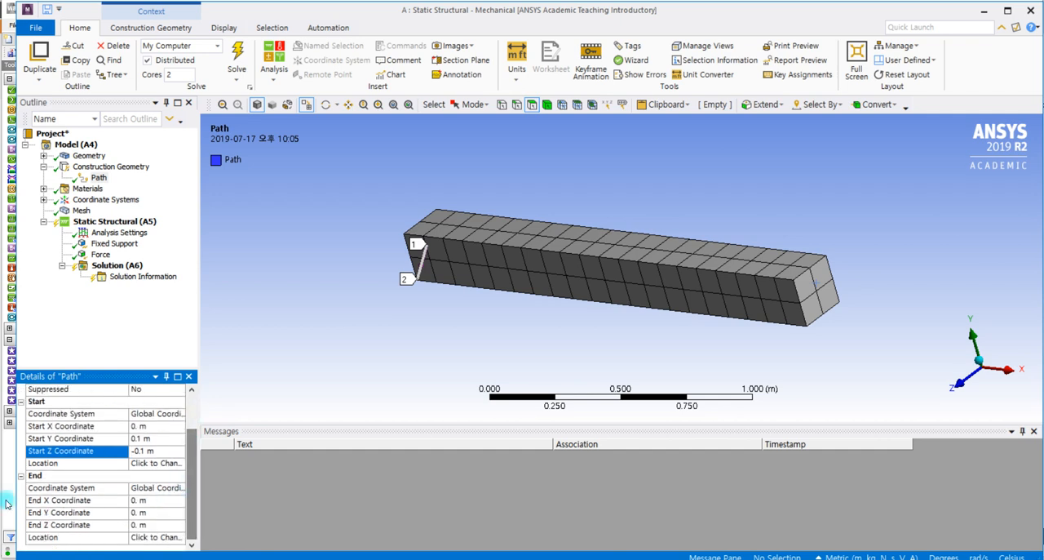
{"action": "left_click", "coordinate": [140, 500]}
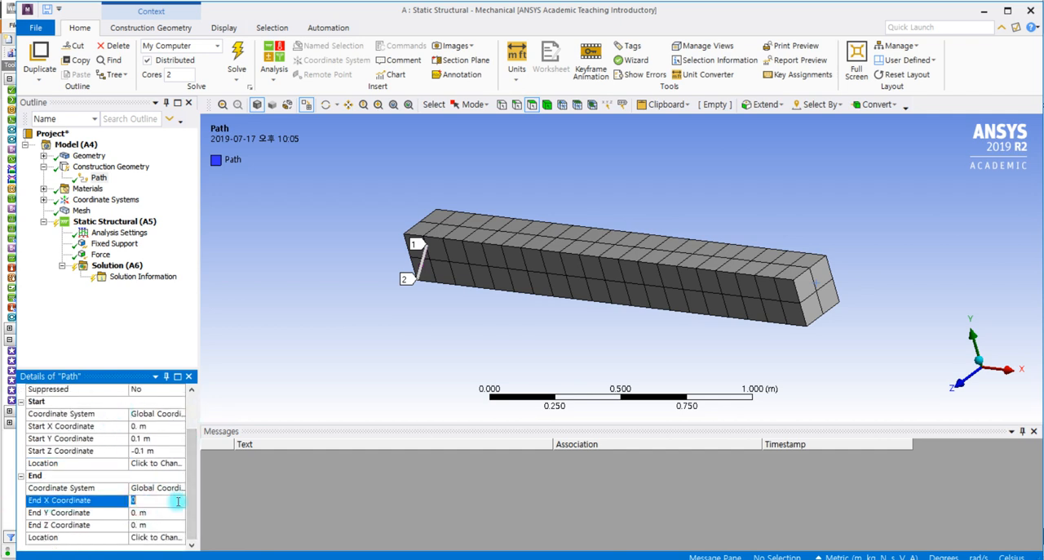
{"action": "type", "text": "2"}
{"action": "key", "text": "Return"}
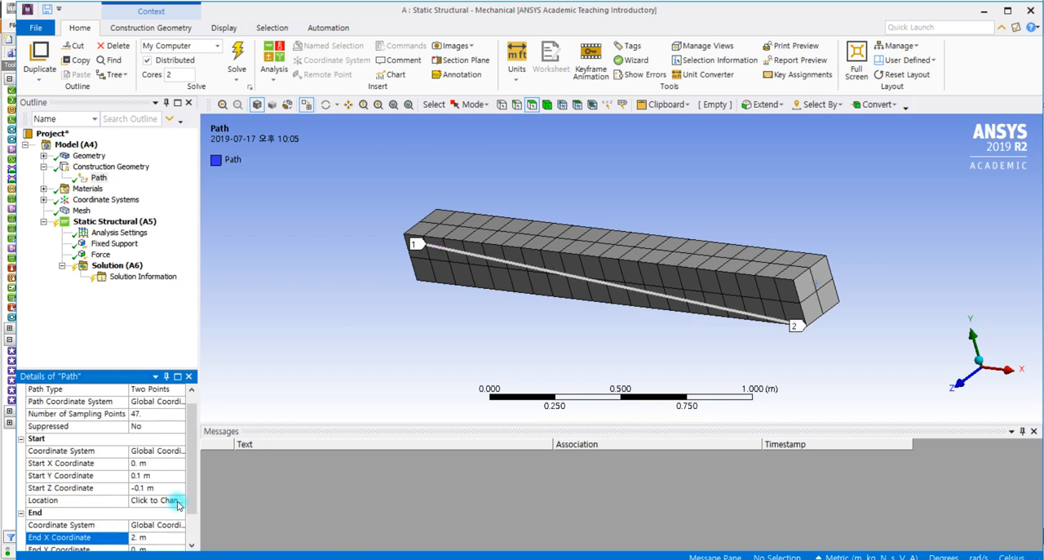
{"action": "left_click_drag", "start_coordinate": [188, 479], "coordinate": [188, 499]}
{"action": "left_click", "coordinate": [143, 513]}
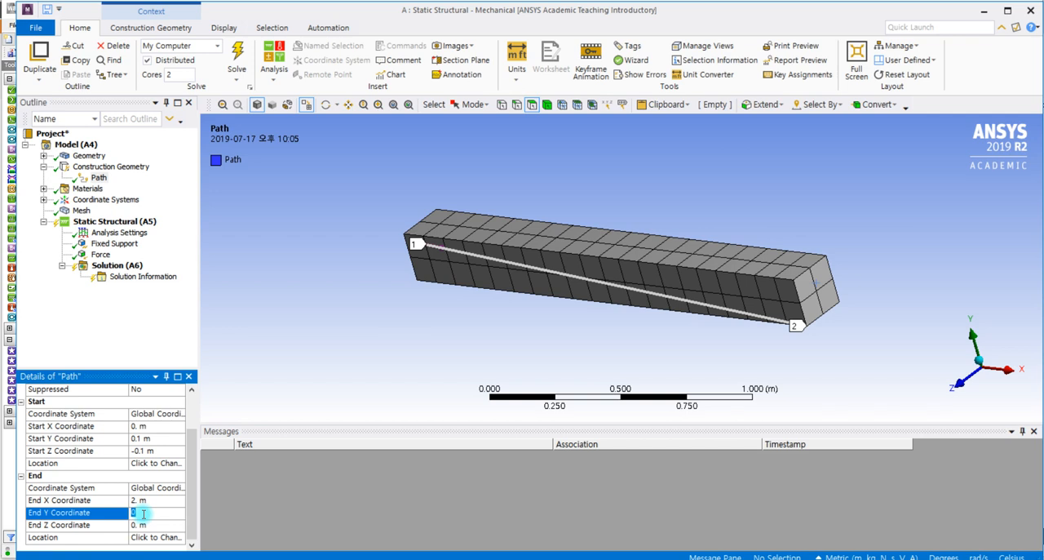
{"action": "type", "text": "0.1"}
{"action": "left_click", "coordinate": [149, 525]}
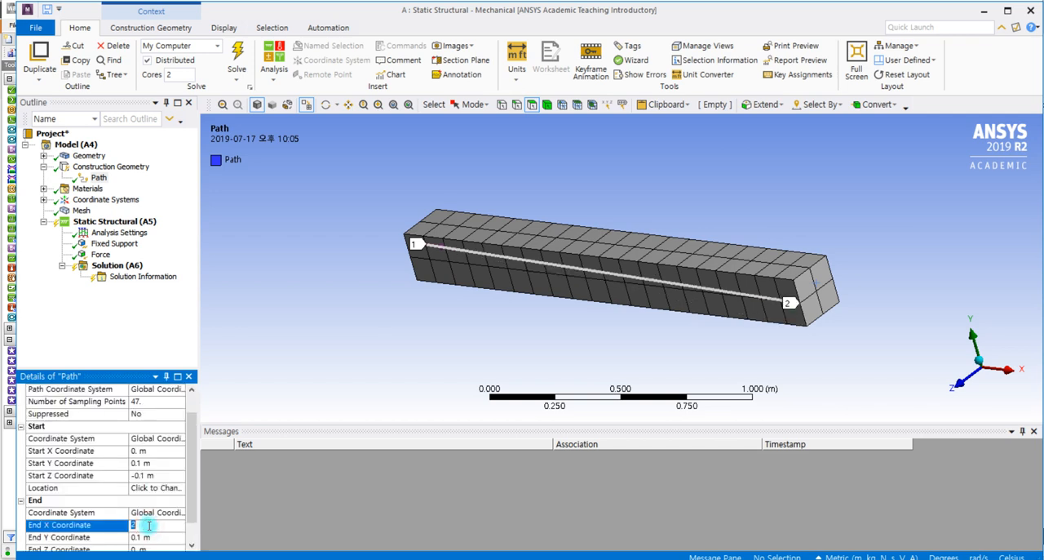
{"action": "scroll", "coordinate": [151, 513], "scroll_direction": "down", "scroll_amount": 1}
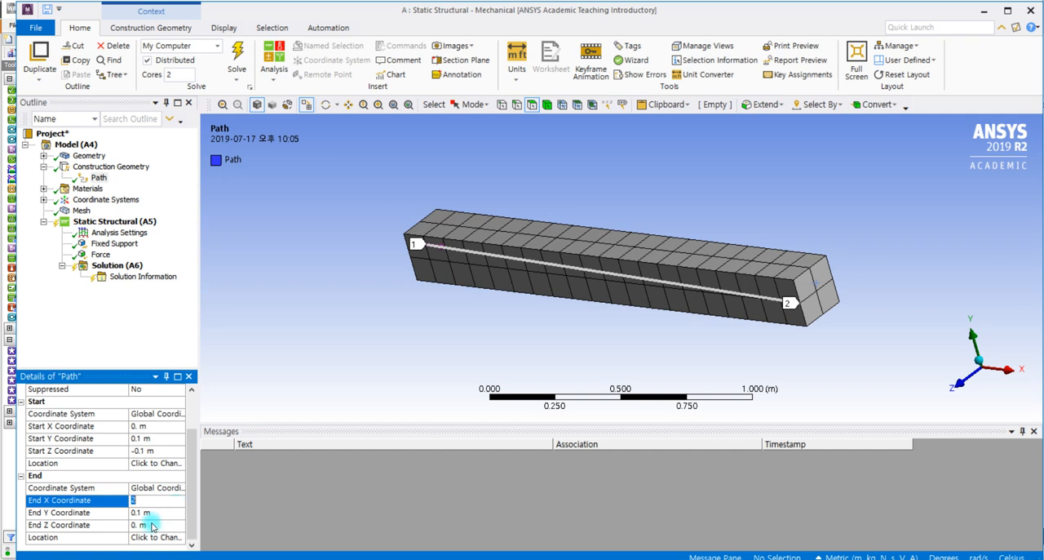
{"action": "left_click", "coordinate": [150, 522]}
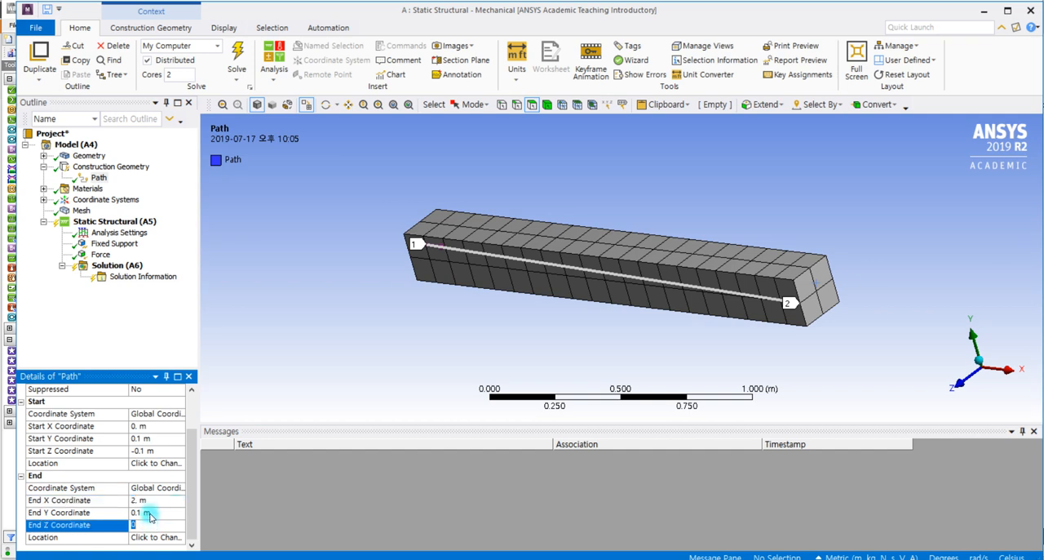
{"action": "type", "text": "-0.1"}
{"action": "left_click", "coordinate": [147, 318]}
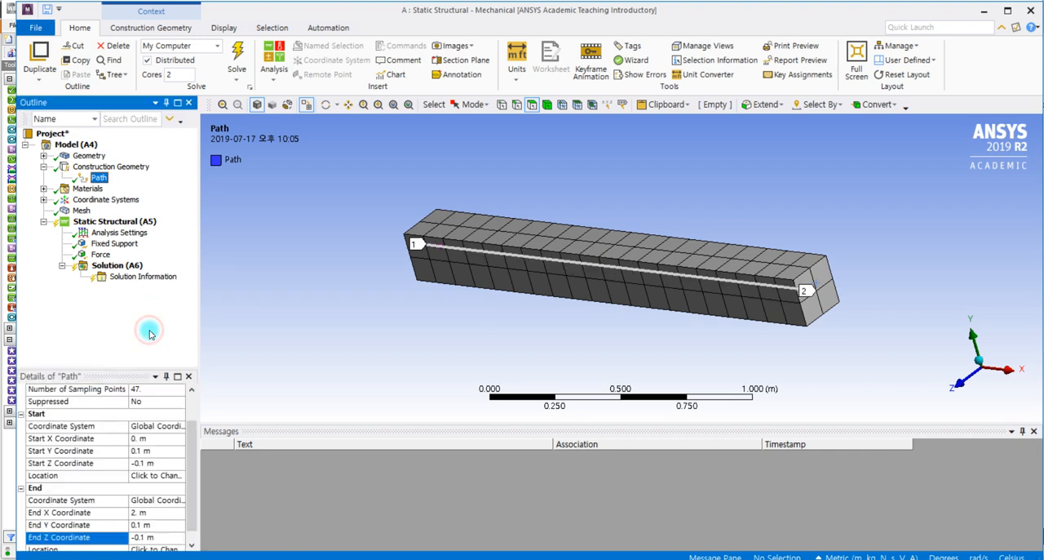
{"action": "middle_click_drag", "start_coordinate": [751, 343], "coordinate": [657, 344]}
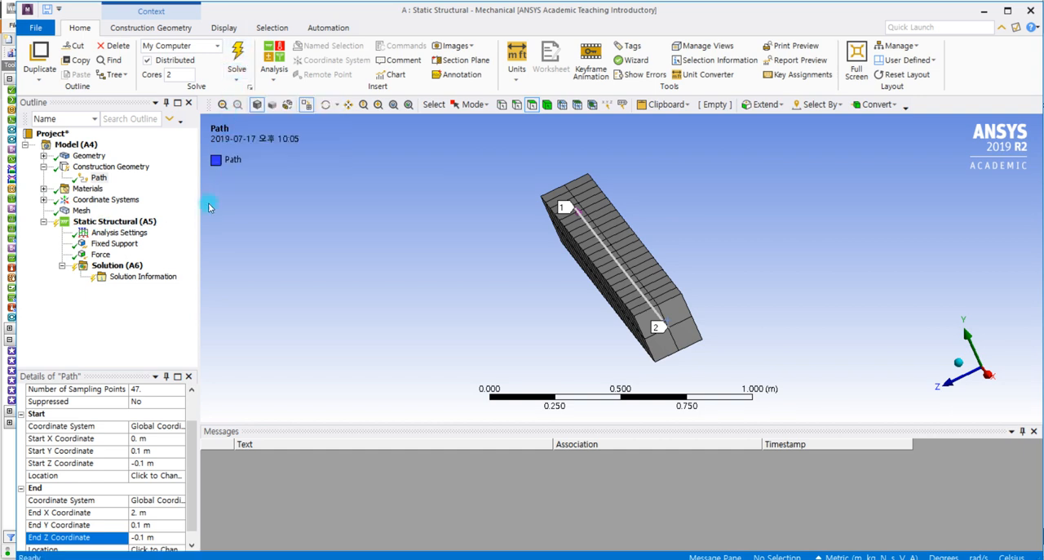
- Add a Directional Deformation result to the solution for all bodies, with its orientation set to Y Axis
{"action": "left_click", "coordinate": [106, 271]}
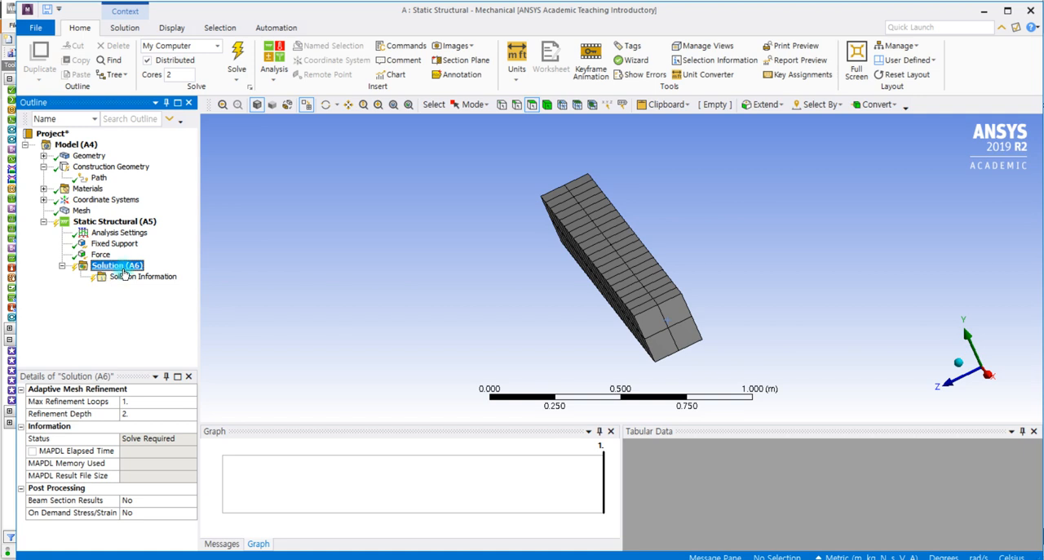
{"action": "right_click", "coordinate": [124, 272]}
{"action": "mouse_move", "coordinate": [169, 282]}
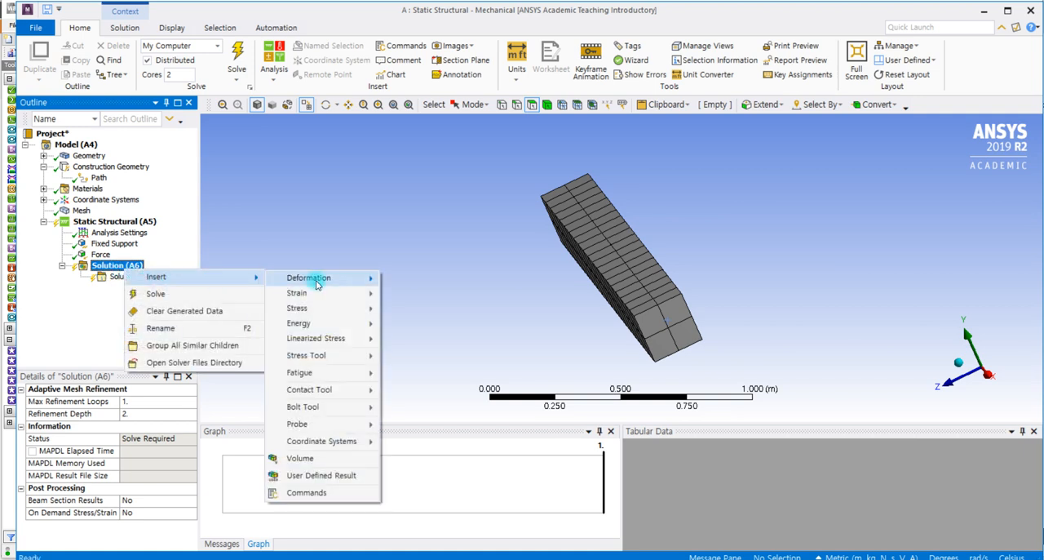
{"action": "mouse_move", "coordinate": [318, 284]}
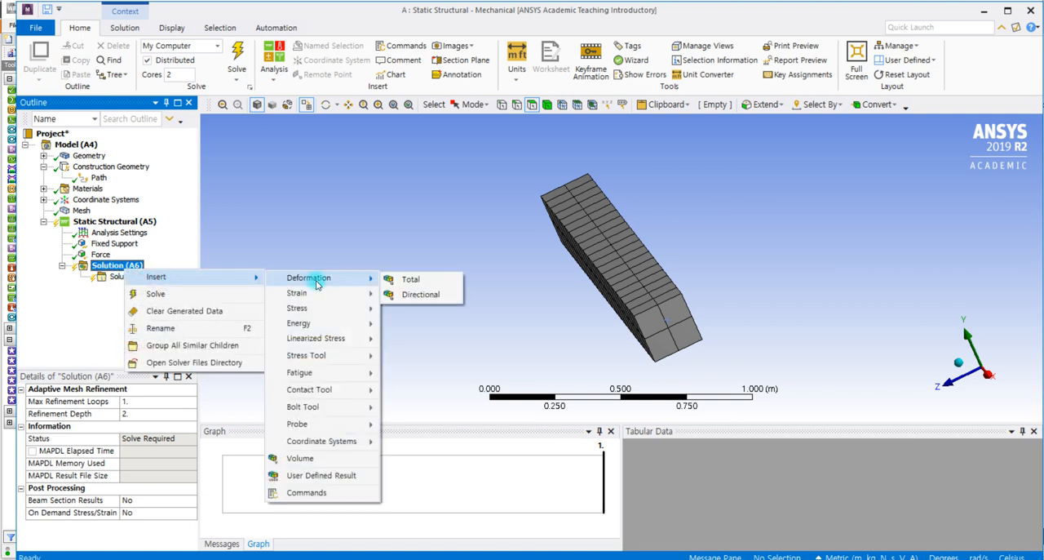
{"action": "left_click", "coordinate": [437, 297]}
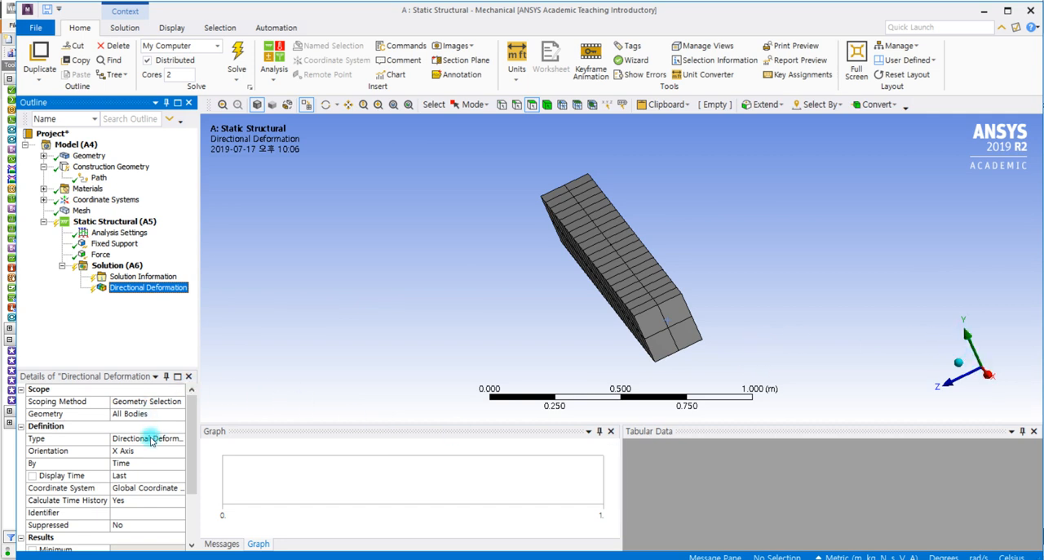
{"action": "left_click", "coordinate": [113, 451]}
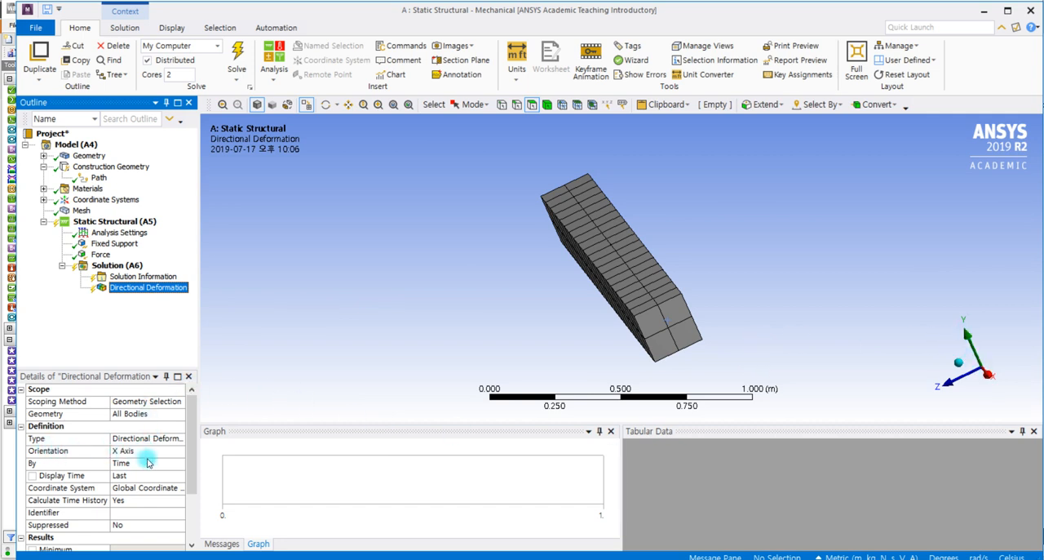
{"action": "left_click", "coordinate": [179, 451]}
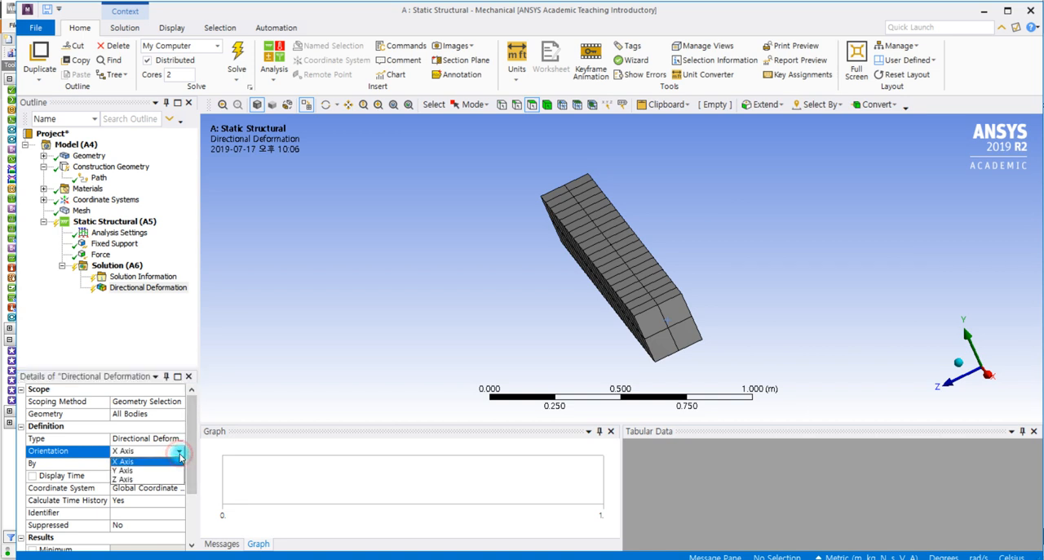
{"action": "left_click", "coordinate": [124, 470]}
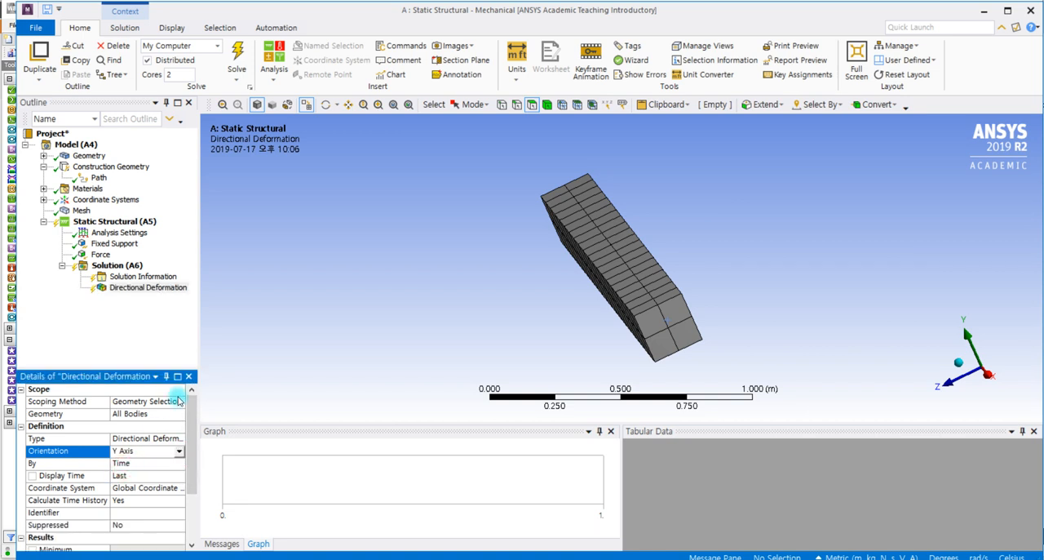
- Solve the static structural analysis to compute the beam's Y-axis directional deformation
{"action": "left_click", "coordinate": [145, 287]}
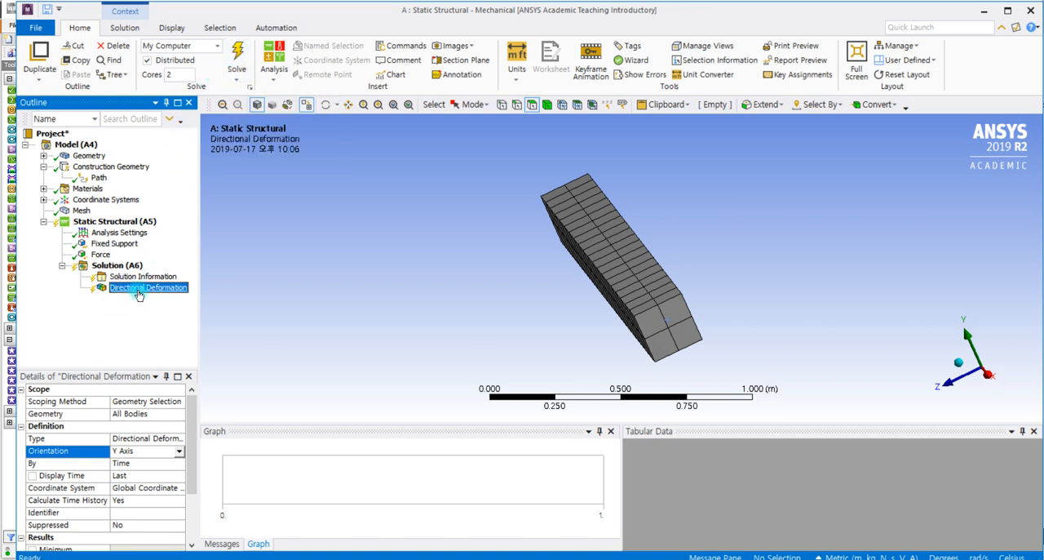
{"action": "right_click", "coordinate": [140, 295]}
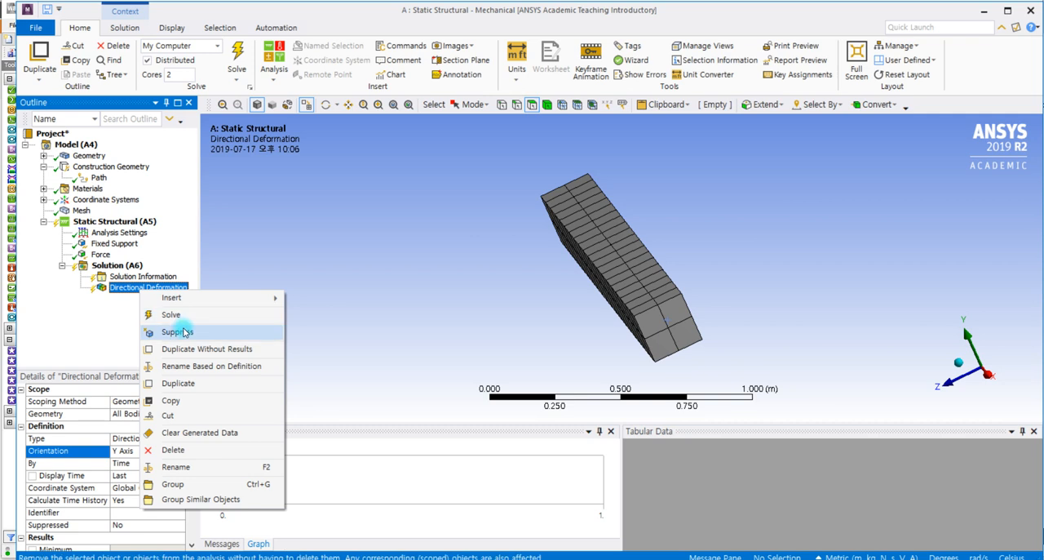
{"action": "left_click", "coordinate": [184, 314]}
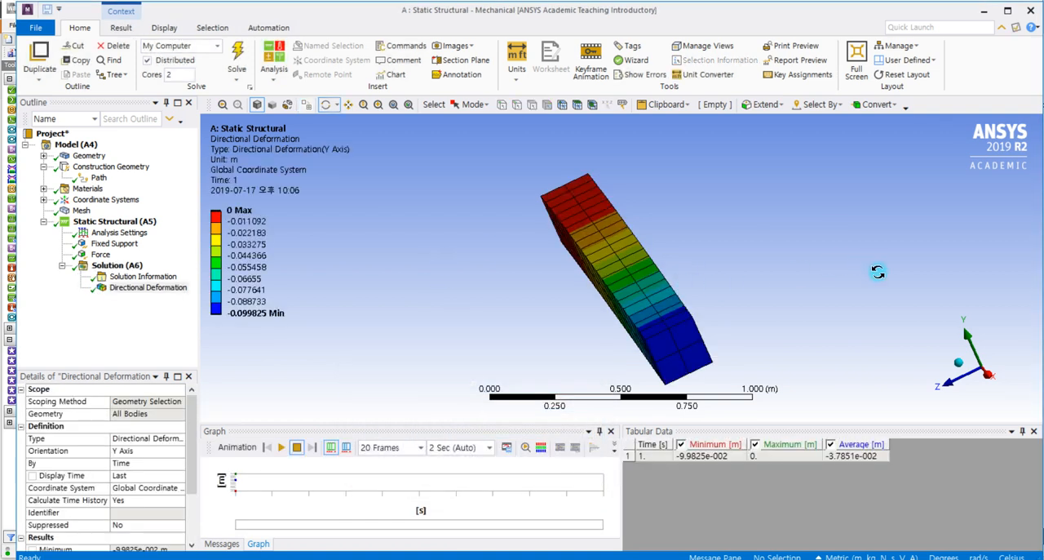
- Examine the Y-axis deformation contour from the beam's side and compare it with the maximum deflection in the hand-calculation photo
{"action": "left_click", "coordinate": [951, 385]}
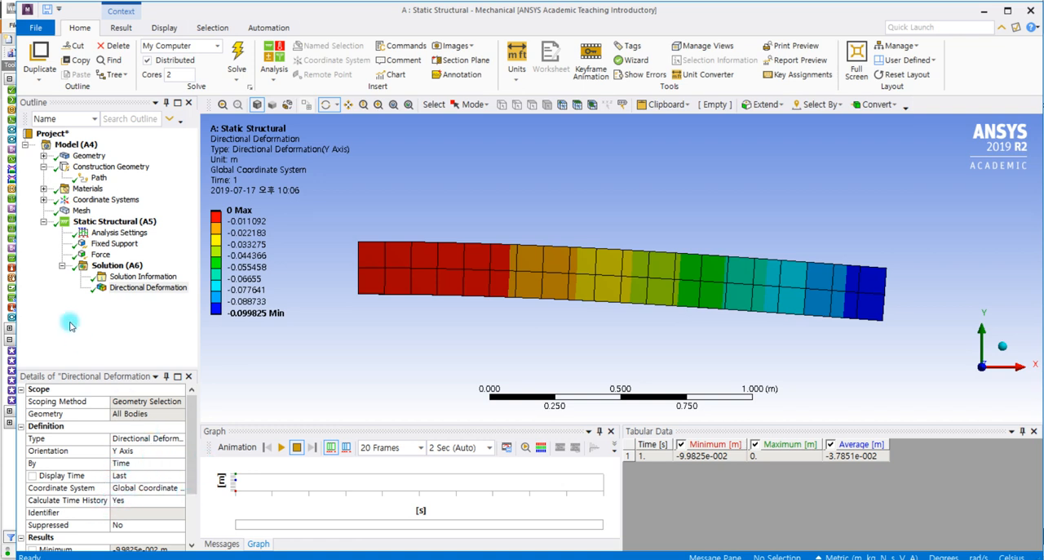
{"action": "left_click", "coordinate": [72, 181]}
{"action": "left_click", "coordinate": [101, 179]}
{"action": "left_click", "coordinate": [247, 314]}
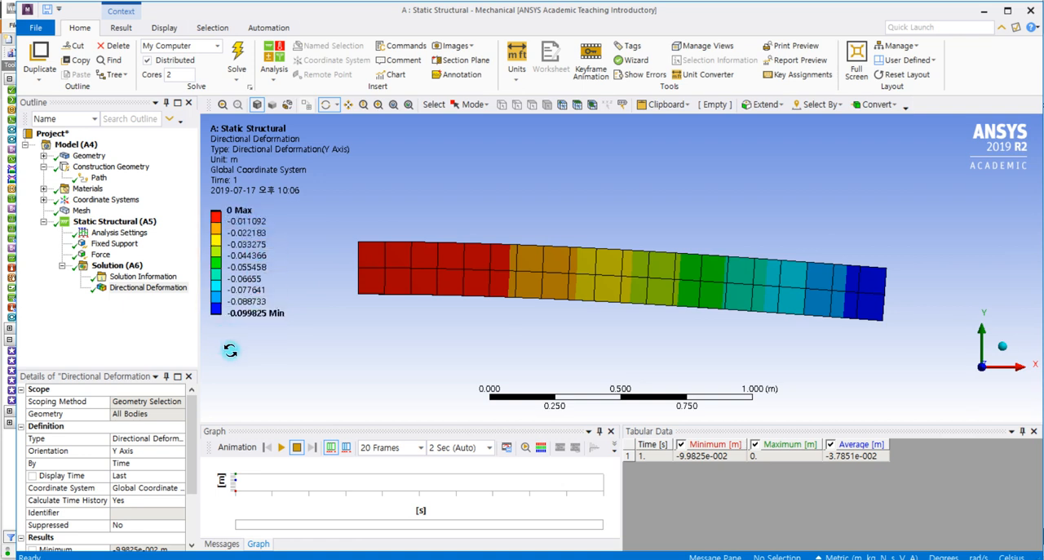
{"action": "left_click", "coordinate": [230, 210]}
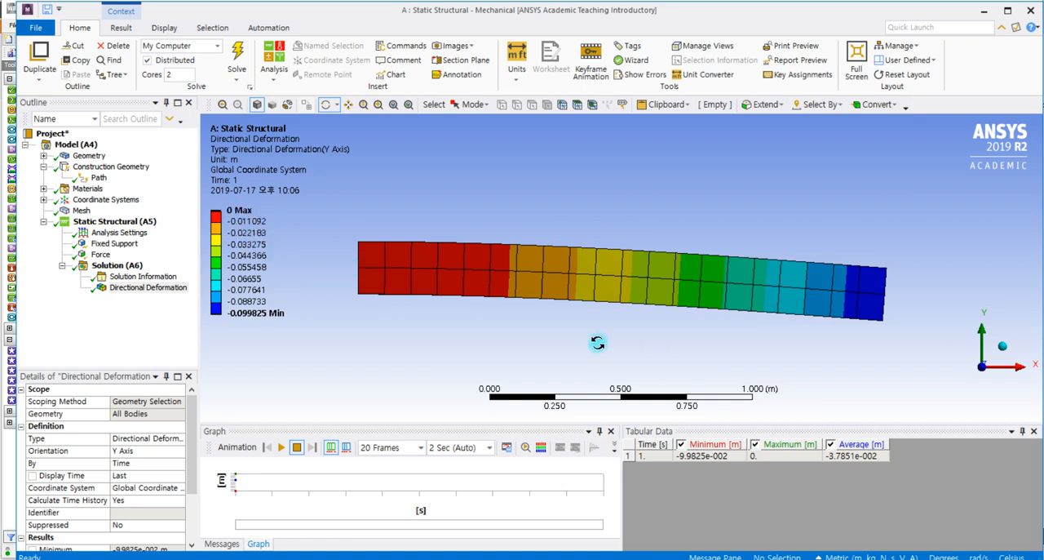
{"action": "mouse_move", "coordinate": [254, 315]}
{"action": "key", "text": "alt+Tab"}
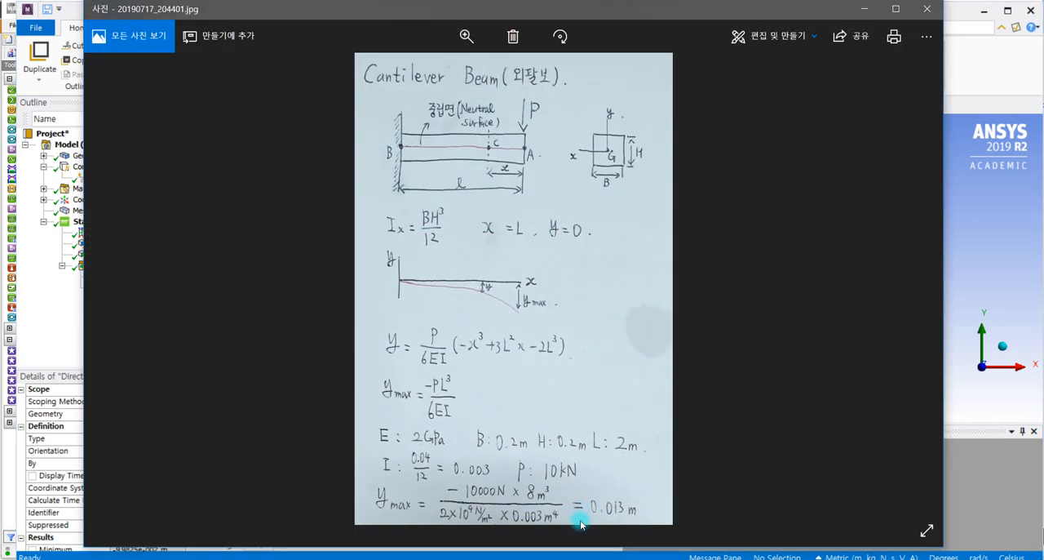
{"action": "left_click", "coordinate": [864, 9]}
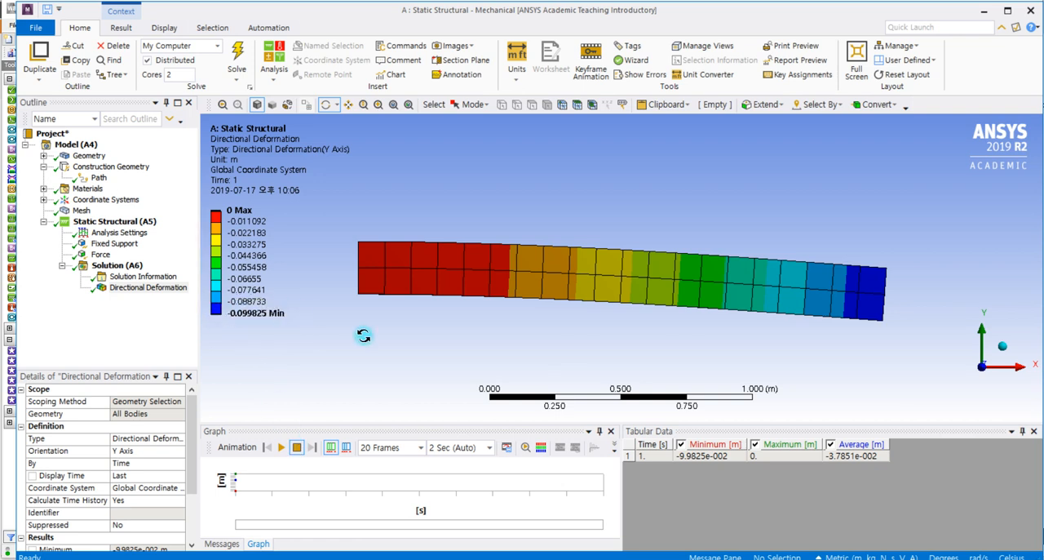
- Add a second Directional Deformation result to the solution
{"action": "left_click", "coordinate": [119, 265]}
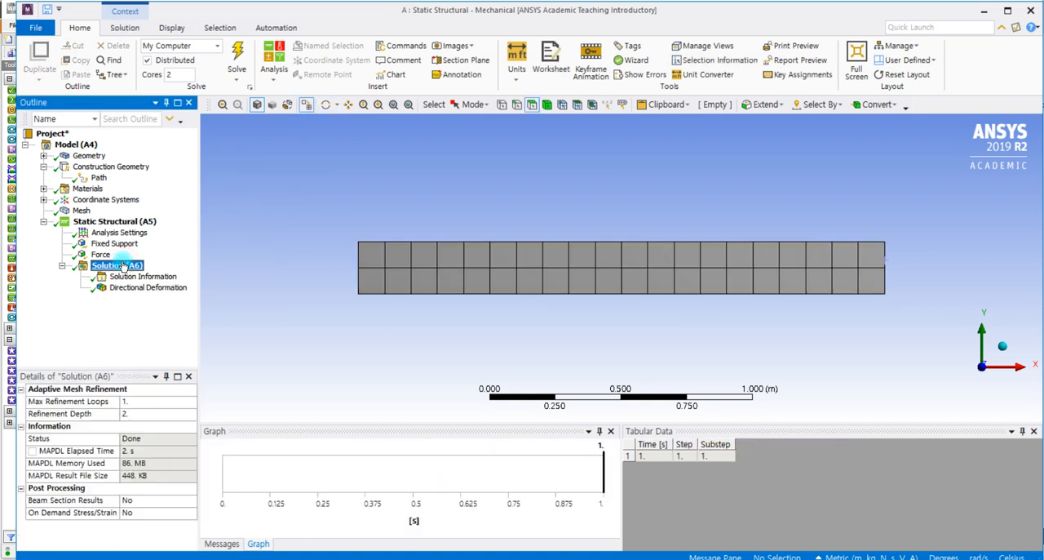
{"action": "right_click", "coordinate": [122, 263]}
{"action": "mouse_move", "coordinate": [175, 271]}
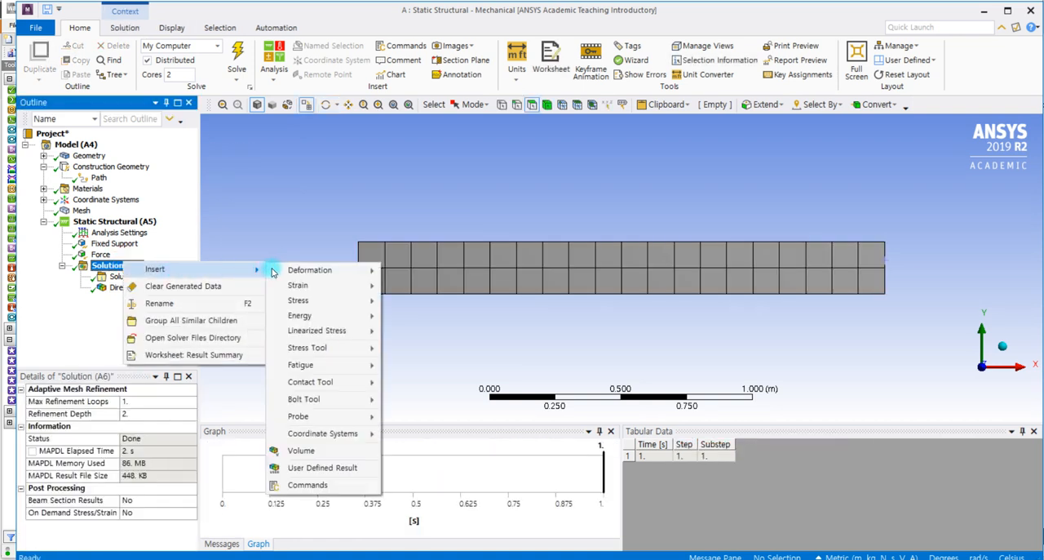
{"action": "mouse_move", "coordinate": [317, 270]}
{"action": "left_click", "coordinate": [419, 287]}
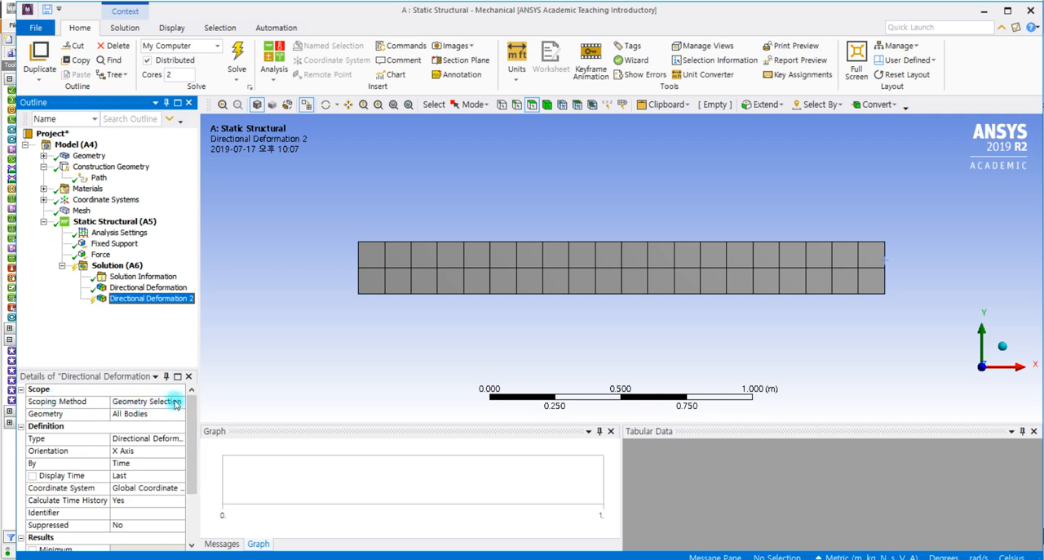
- Rename the path under Construction Geometry as Path1
{"action": "left_click", "coordinate": [98, 179]}
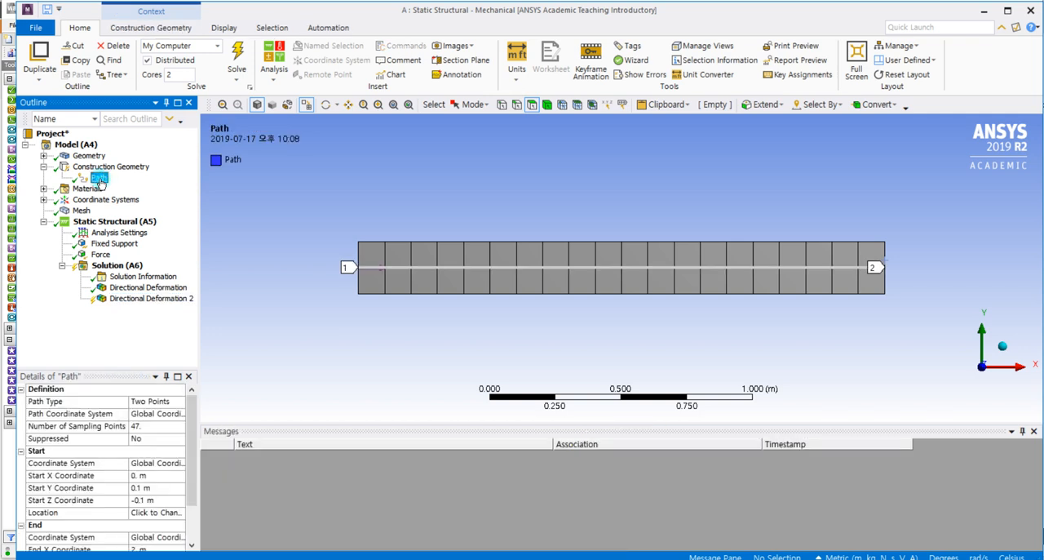
{"action": "right_click", "coordinate": [98, 181]}
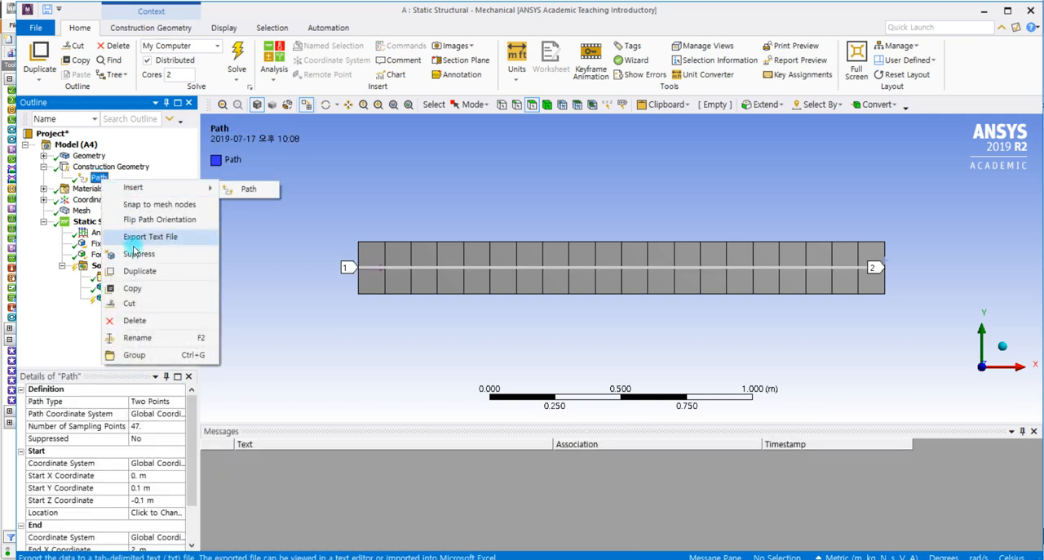
{"action": "left_click", "coordinate": [153, 148]}
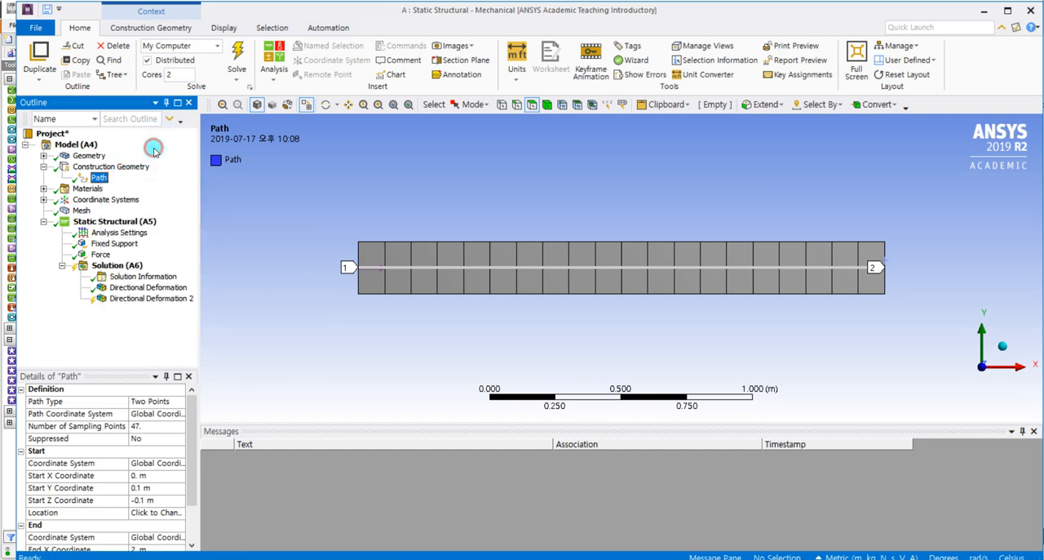
{"action": "right_click", "coordinate": [101, 181]}
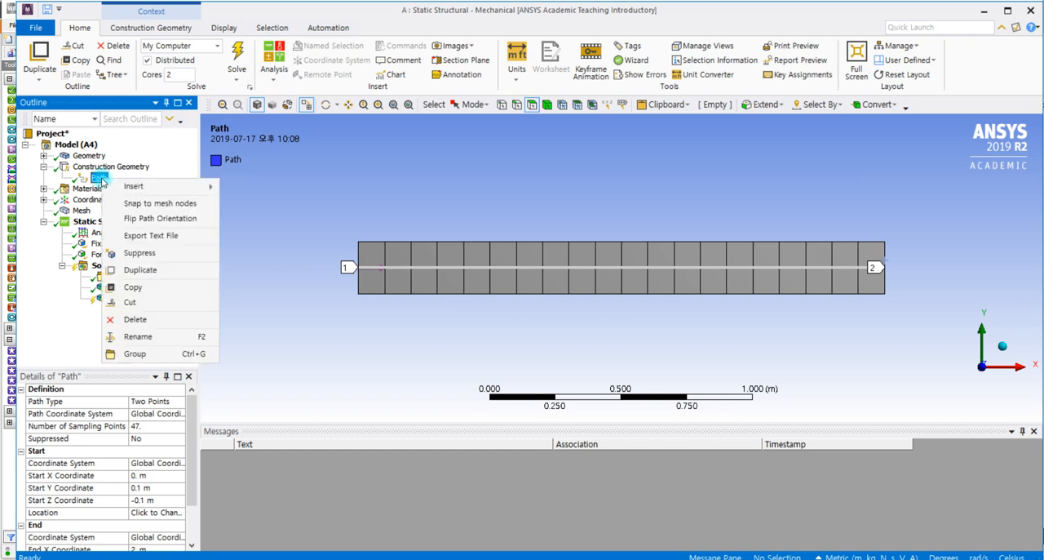
{"action": "mouse_move", "coordinate": [119, 194]}
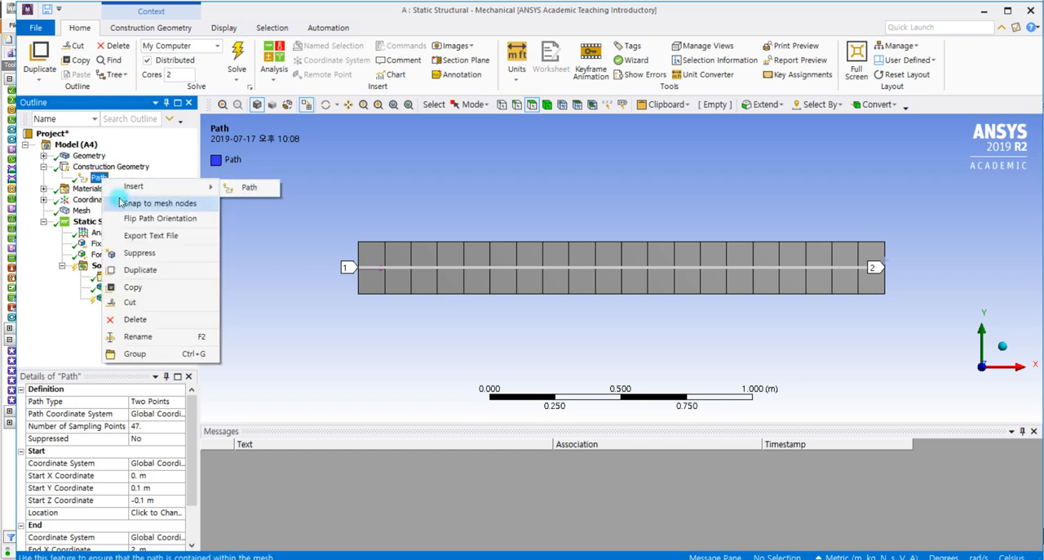
{"action": "left_click", "coordinate": [118, 336]}
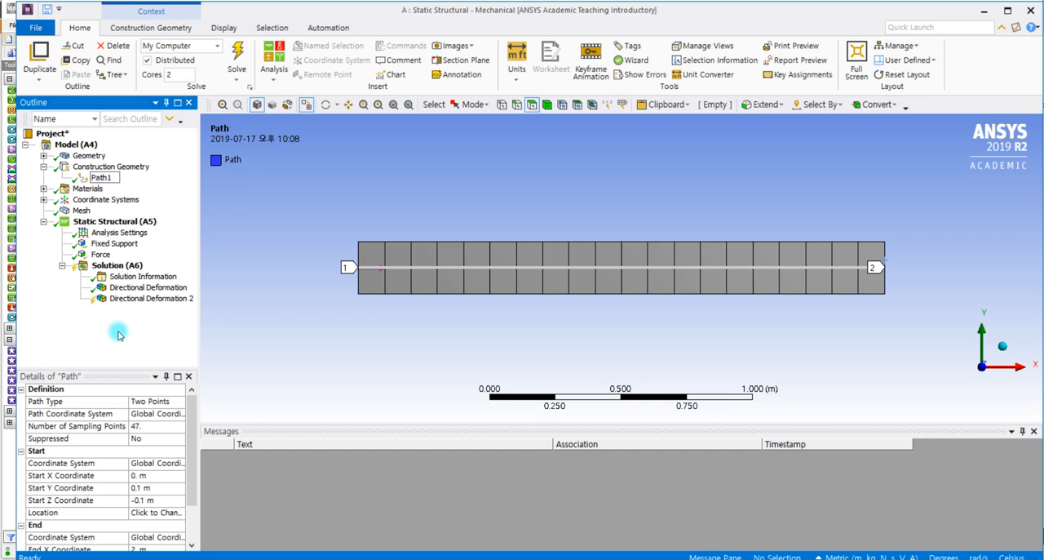
{"action": "type", "text": "1"}
{"action": "left_click", "coordinate": [118, 334]}
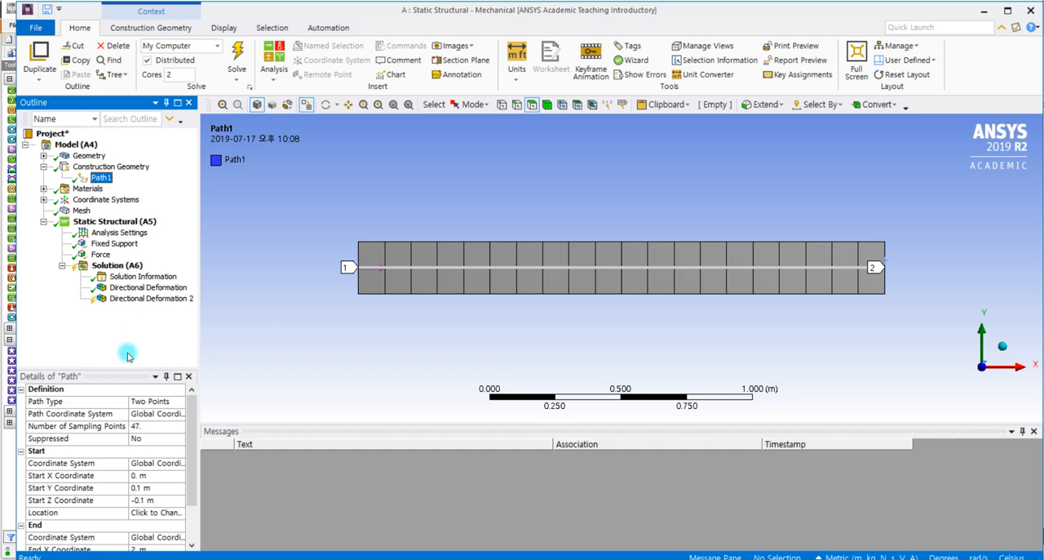
- Scope the second directional deformation result by Path and assign Path1 to it
{"action": "left_click", "coordinate": [122, 298]}
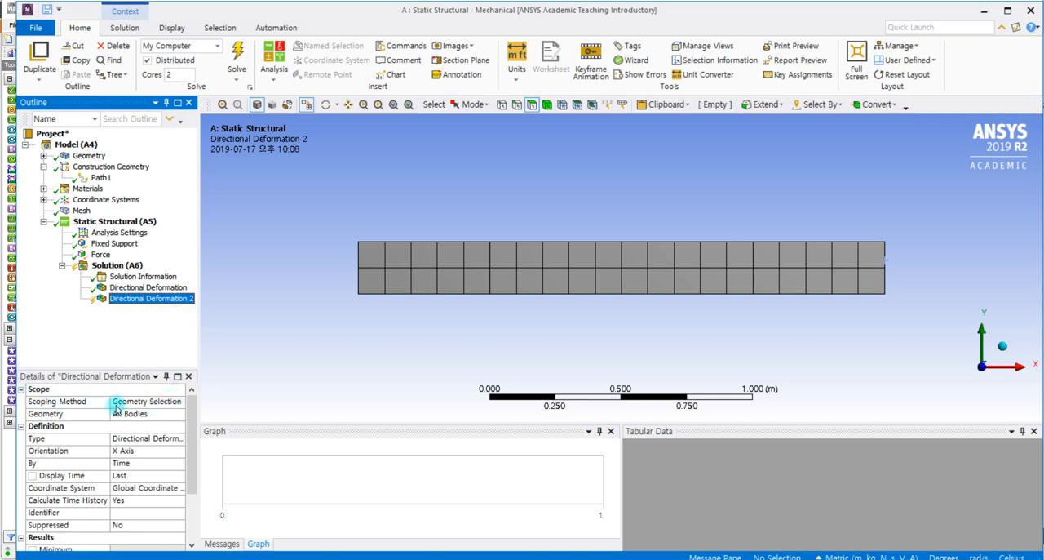
{"action": "left_click", "coordinate": [167, 401]}
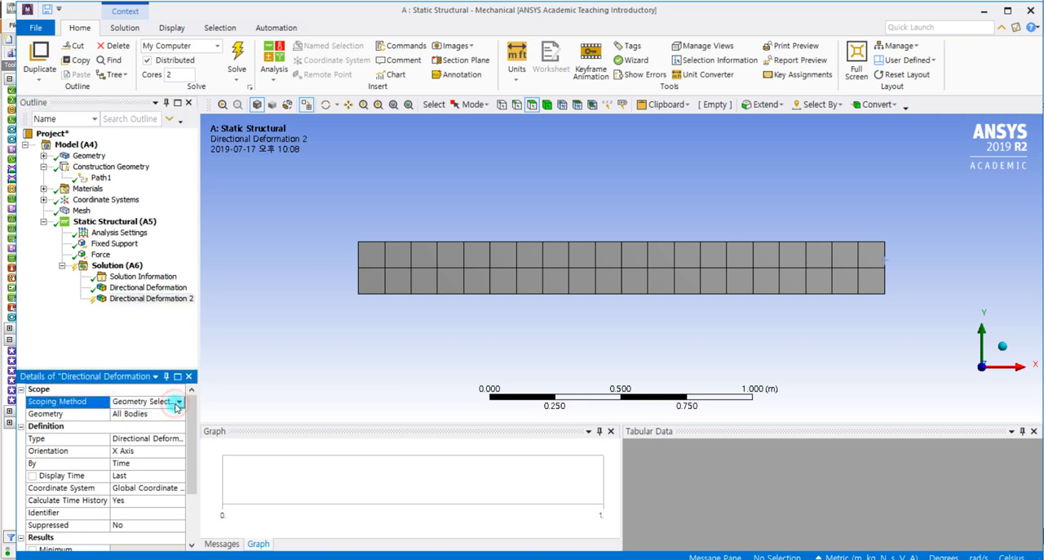
{"action": "left_click", "coordinate": [177, 402]}
{"action": "left_click", "coordinate": [147, 431]}
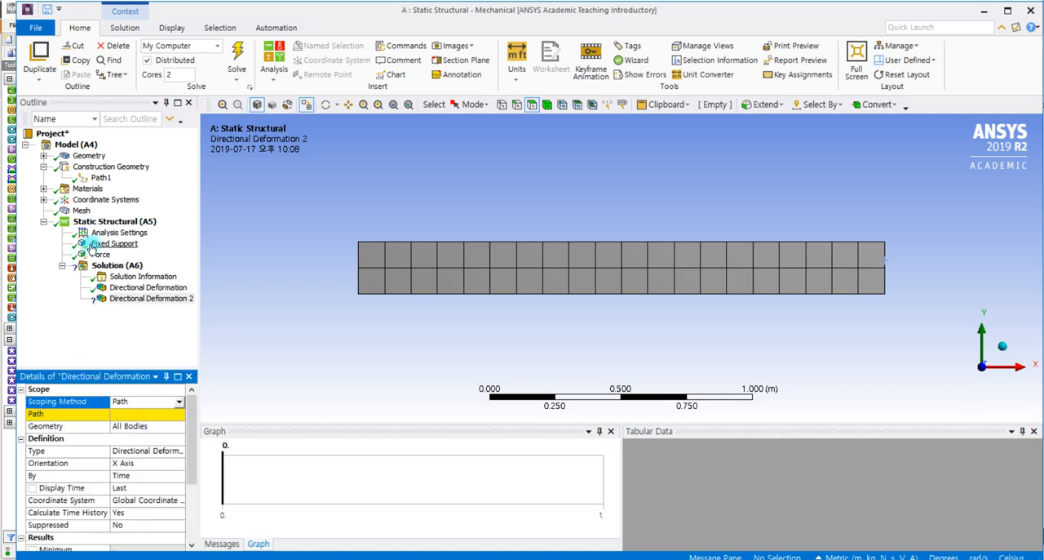
{"action": "left_click", "coordinate": [148, 414]}
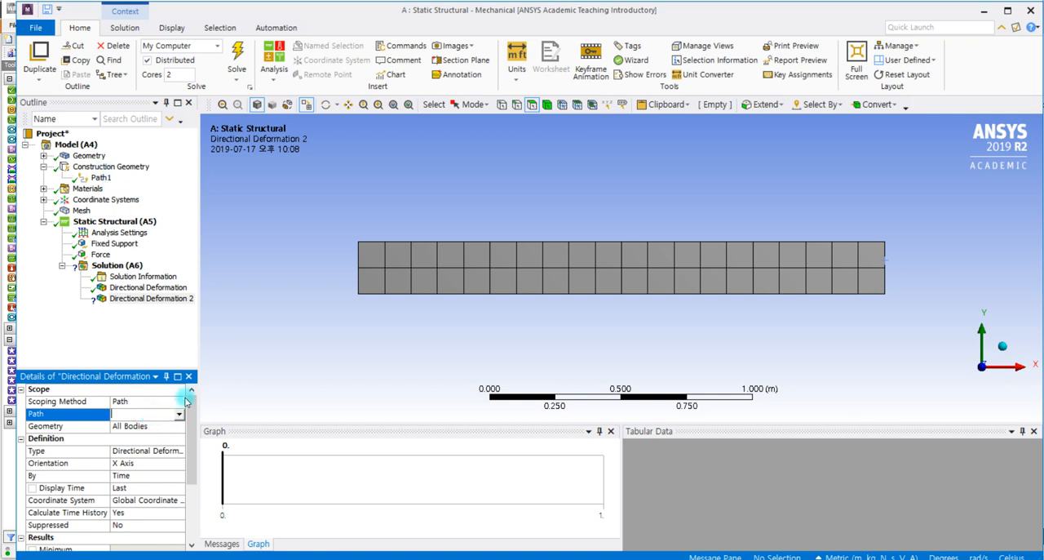
{"action": "left_click", "coordinate": [179, 416]}
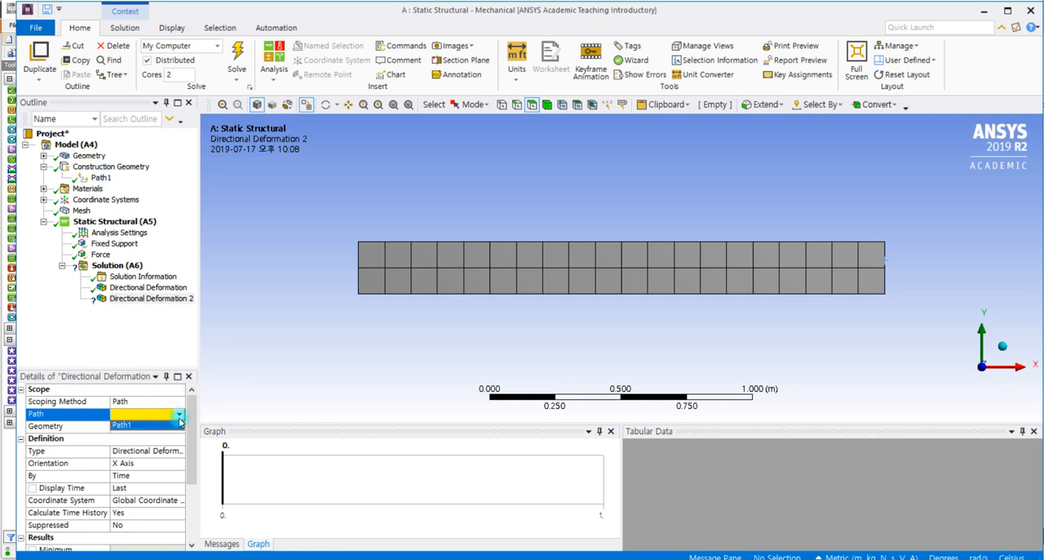
{"action": "left_click", "coordinate": [125, 424]}
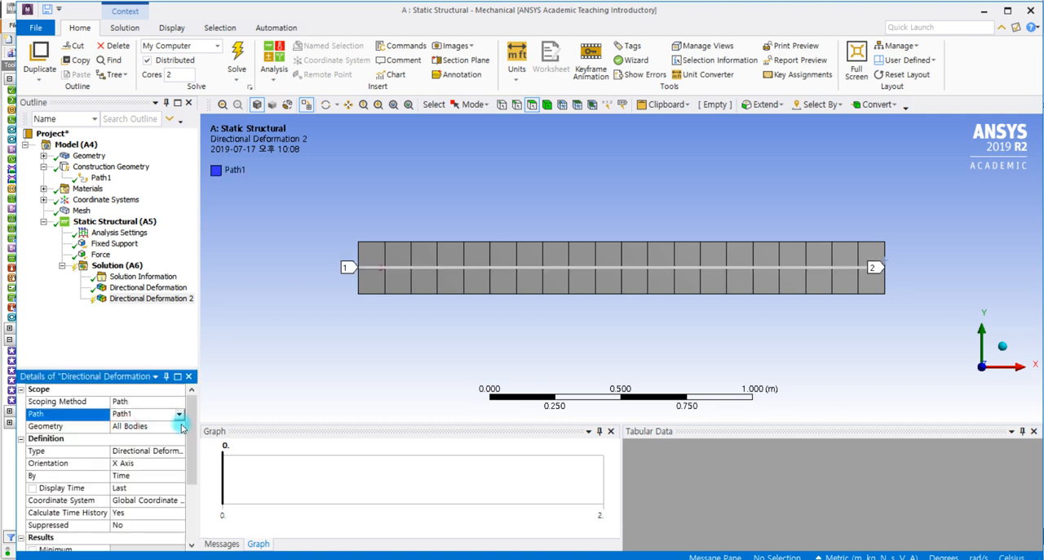
- Orient the path-scoped directional deformation result along the Y Axis and evaluate all results
{"action": "left_click", "coordinate": [115, 464]}
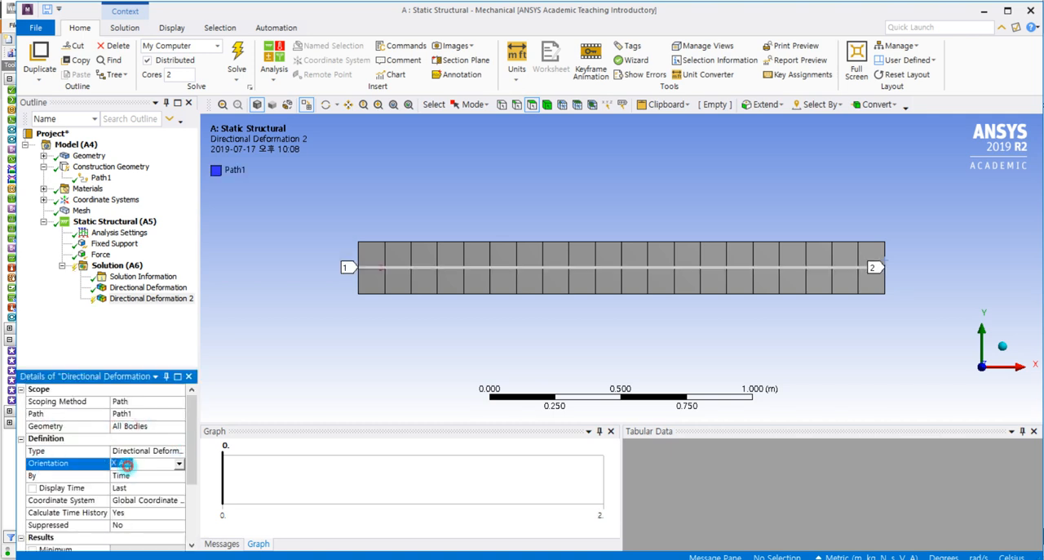
{"action": "left_click", "coordinate": [178, 463]}
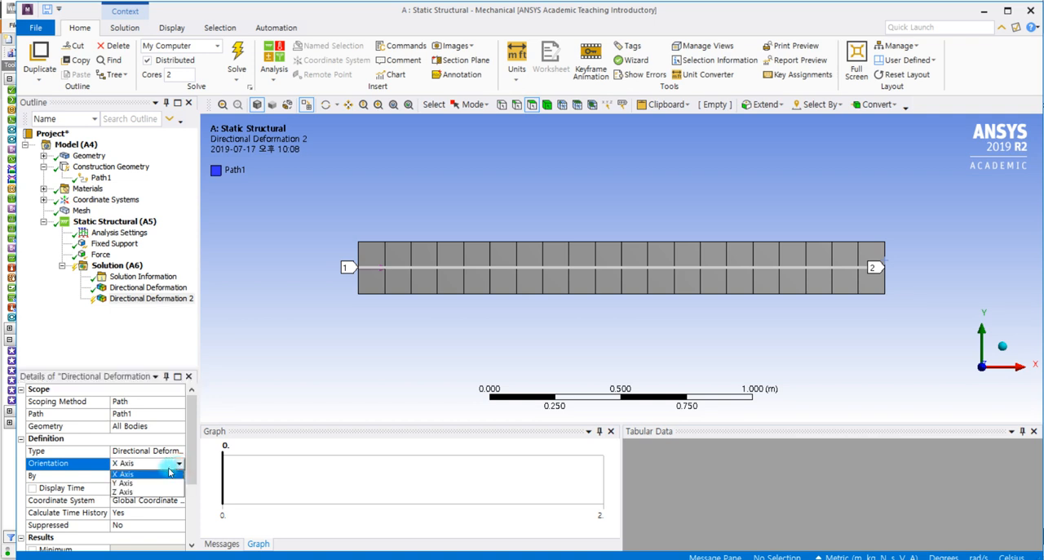
{"action": "left_click", "coordinate": [124, 482]}
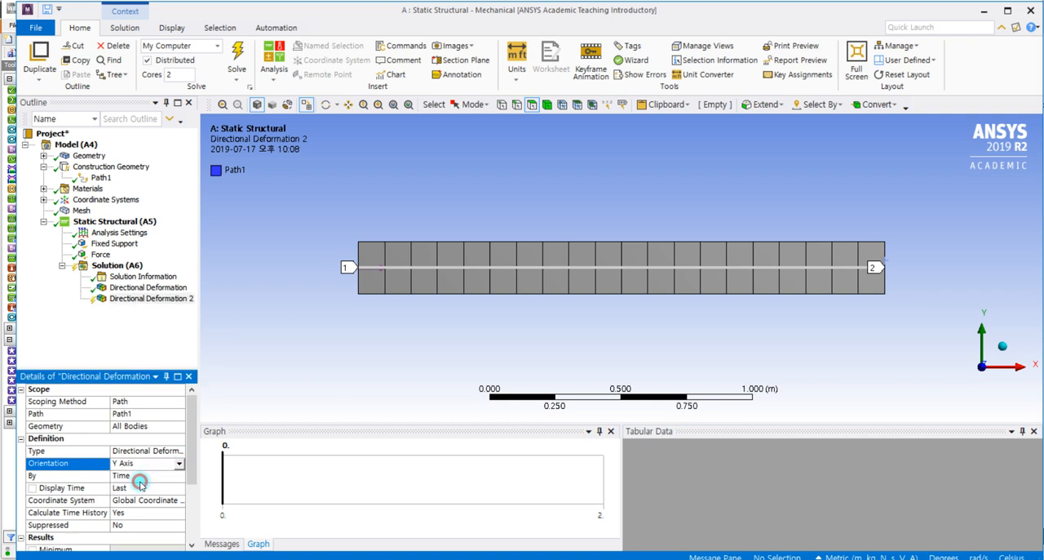
{"action": "left_click", "coordinate": [115, 298]}
{"action": "right_click", "coordinate": [115, 300]}
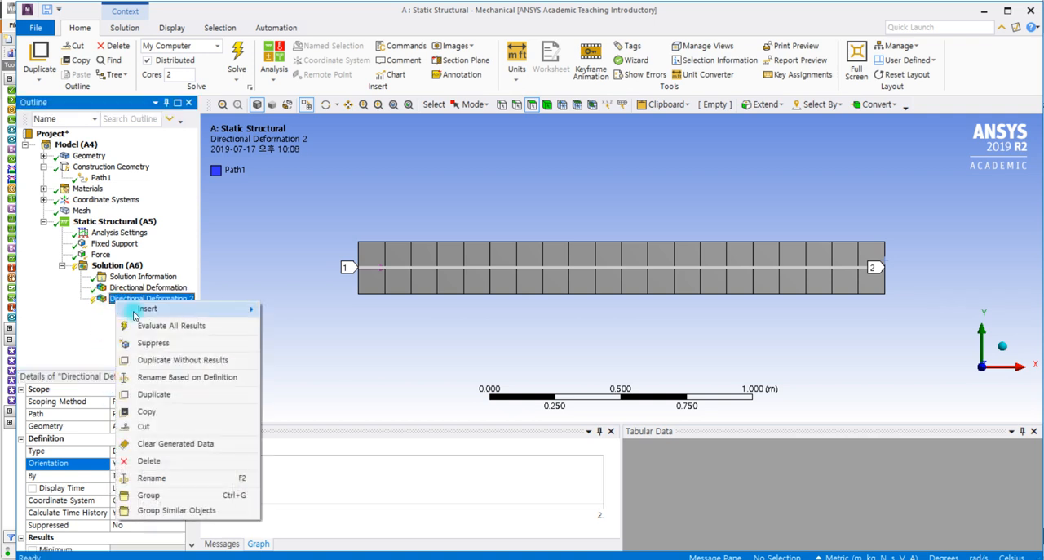
{"action": "left_click", "coordinate": [154, 330]}
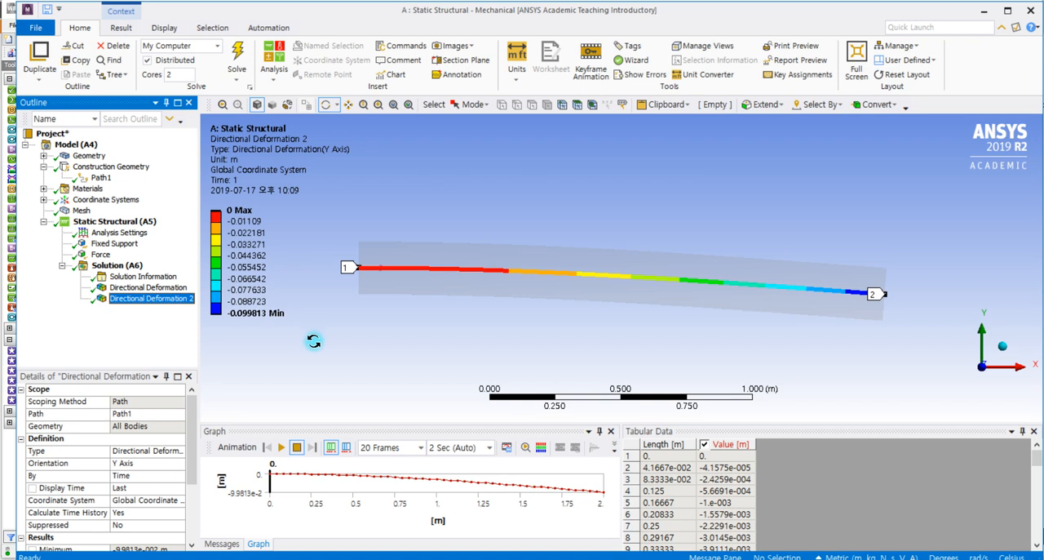
- Compare the full-body and Path1 Y-axis deformation results with each other and with the maximum deflection in the hand-calculation photo
{"action": "left_click", "coordinate": [148, 287]}
{"action": "left_click", "coordinate": [163, 299]}
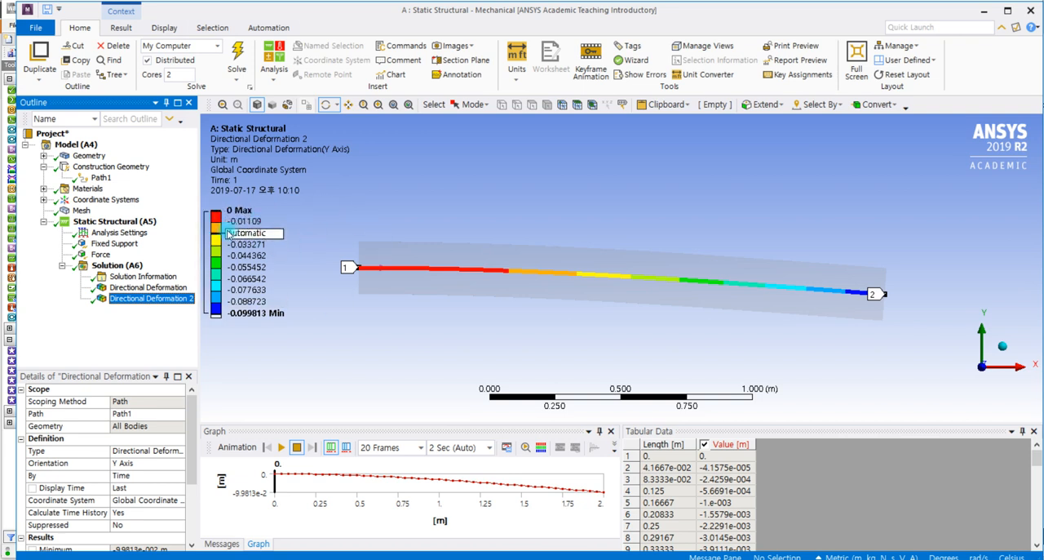
{"action": "left_click", "coordinate": [174, 287]}
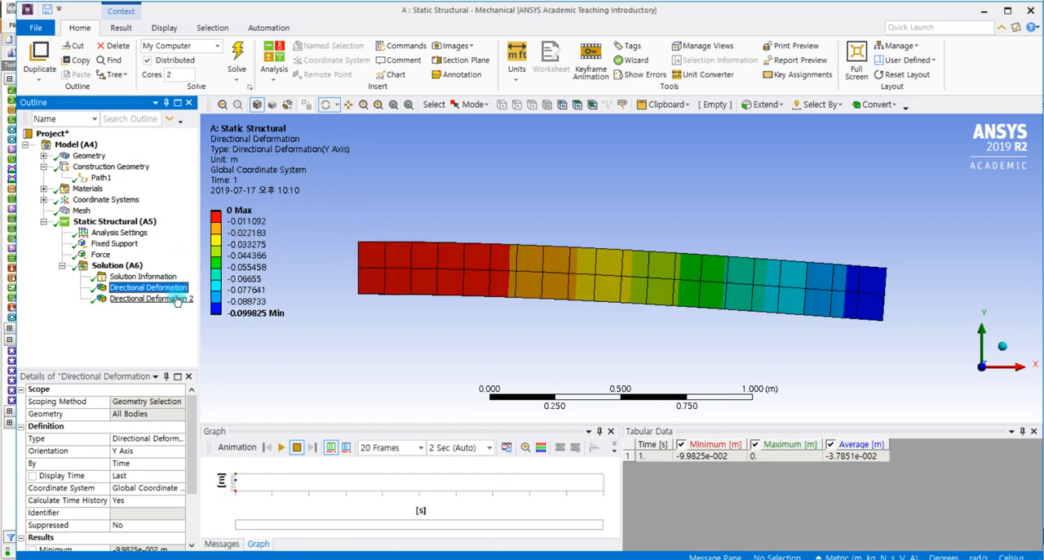
{"action": "left_click", "coordinate": [163, 298]}
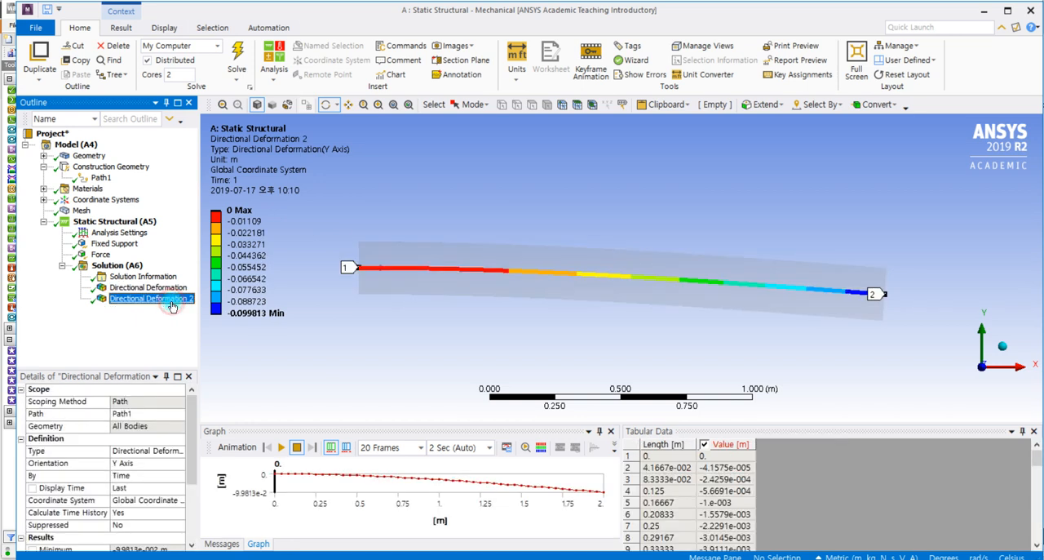
{"action": "key", "text": "Up"}
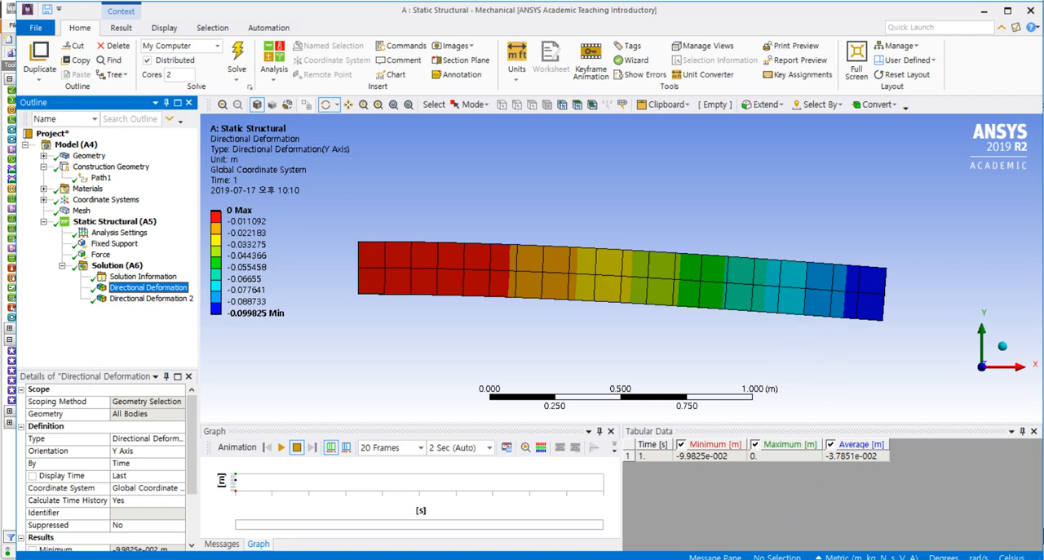
{"action": "key", "text": "alt+Tab"}
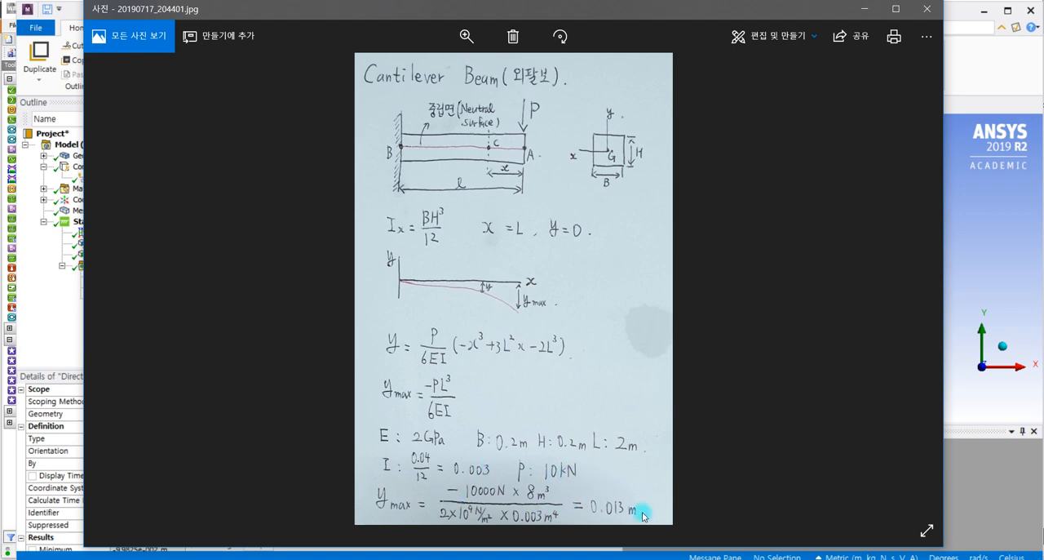
{"action": "left_click", "coordinate": [862, 9]}
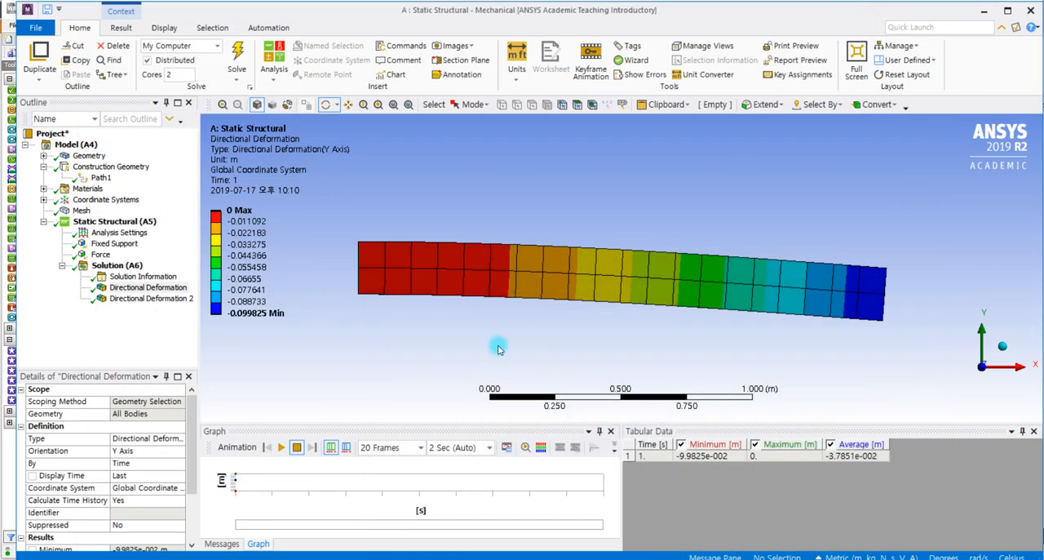